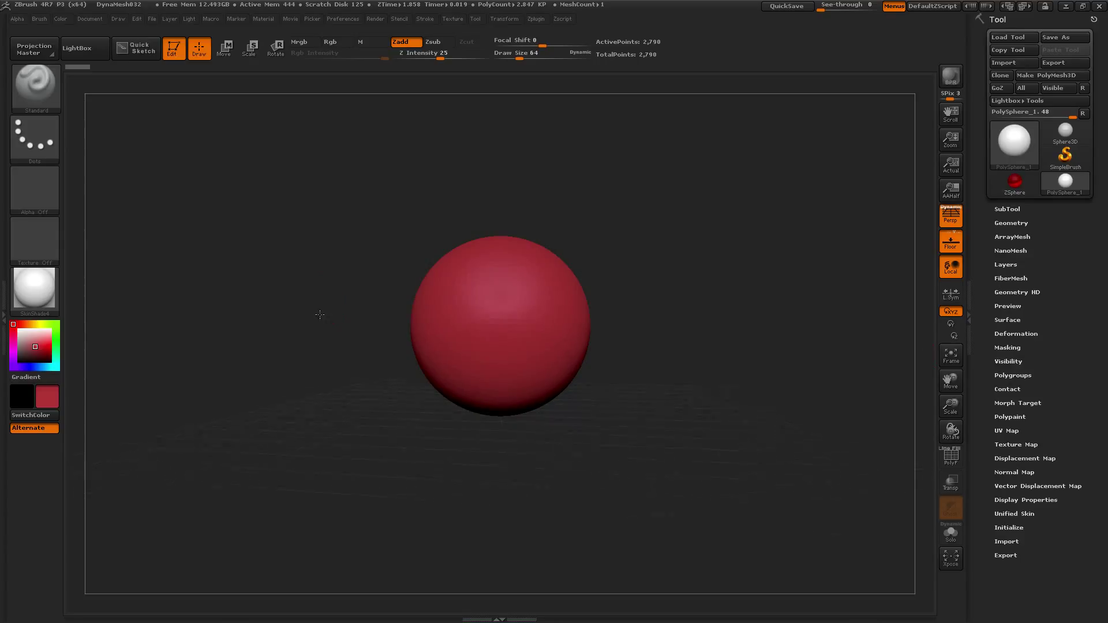
Subdivide the sphere repeatedly to 2.885 million polygons for a smooth surface.
right_click_drag(320, 312, 317, 360, "ctrl")
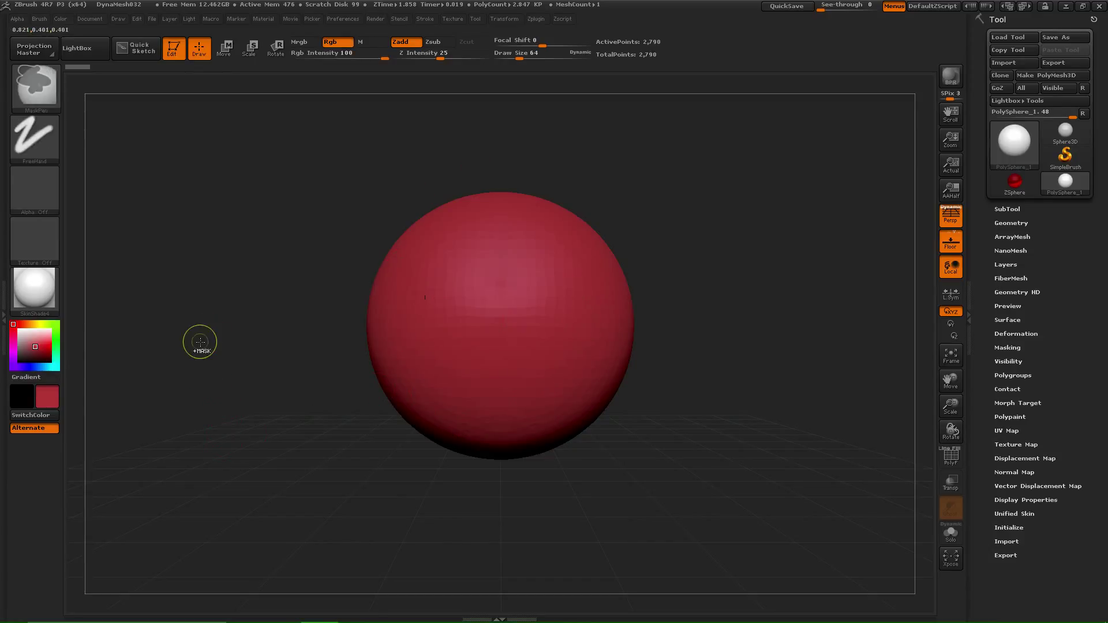
key("ctrl+d")
key("ctrl+d")
key("ctrl+d")
key("ctrl+d")
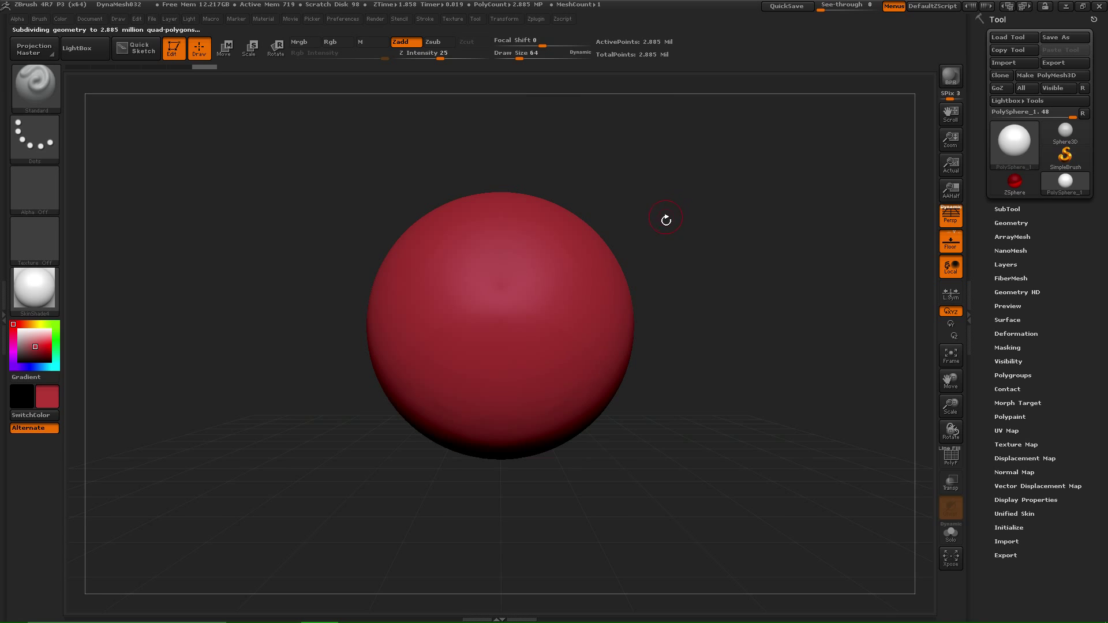
Inspect the subdivided sphere's wireframe up close with PolyFrame, restoring the plain framed view when done.
mouse_move(641, 229)
right_mouse_down("ctrl")
mouse_move(668, 282)
mouse_move(706, 503)
right_mouse_up("ctrl")
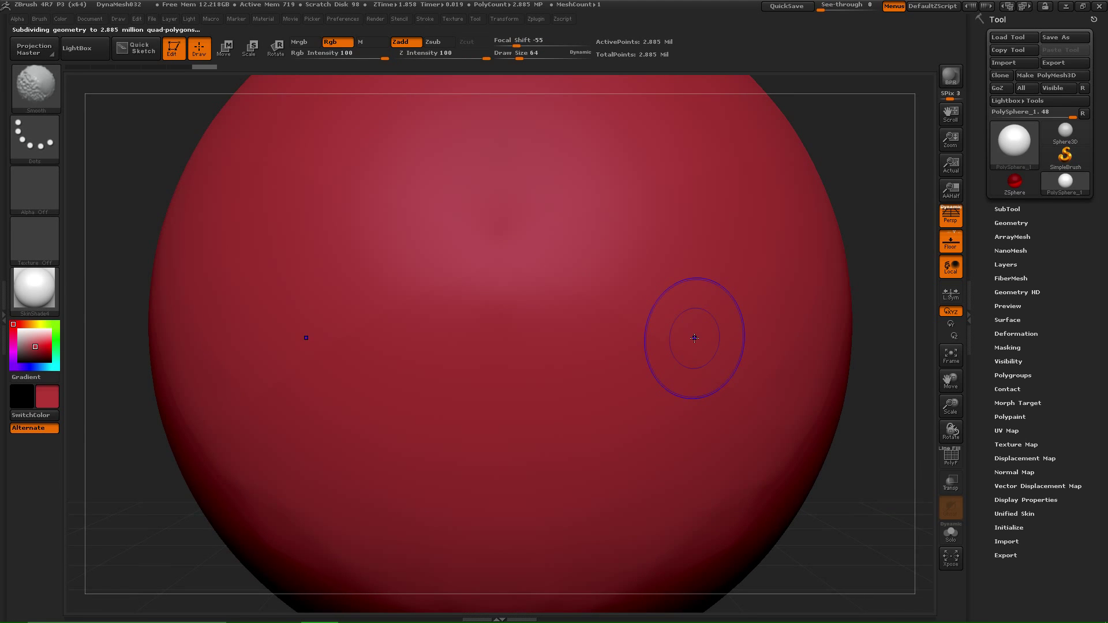
key("shift+f")
mouse_move(882, 152)
right_mouse_down("ctrl")
mouse_move(865, 178)
mouse_move(1038, 520)
mouse_move(1077, 558)
mouse_move(1107, 622)
mouse_move(1038, 490)
mouse_move(1056, 519)
right_mouse_up("ctrl")
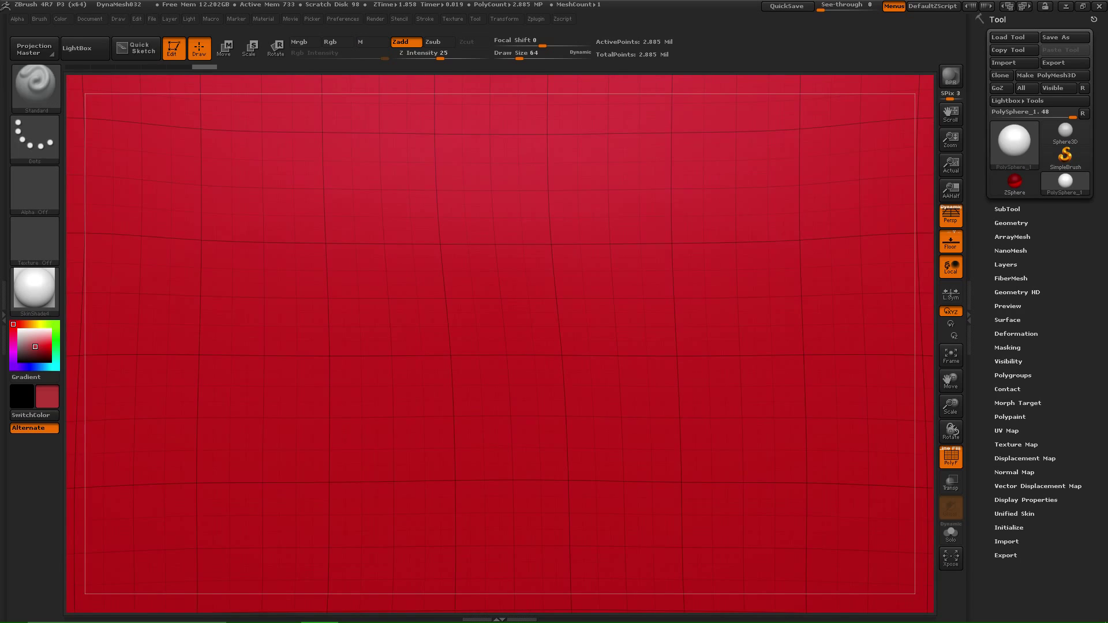
key("f")
key("shift+f")
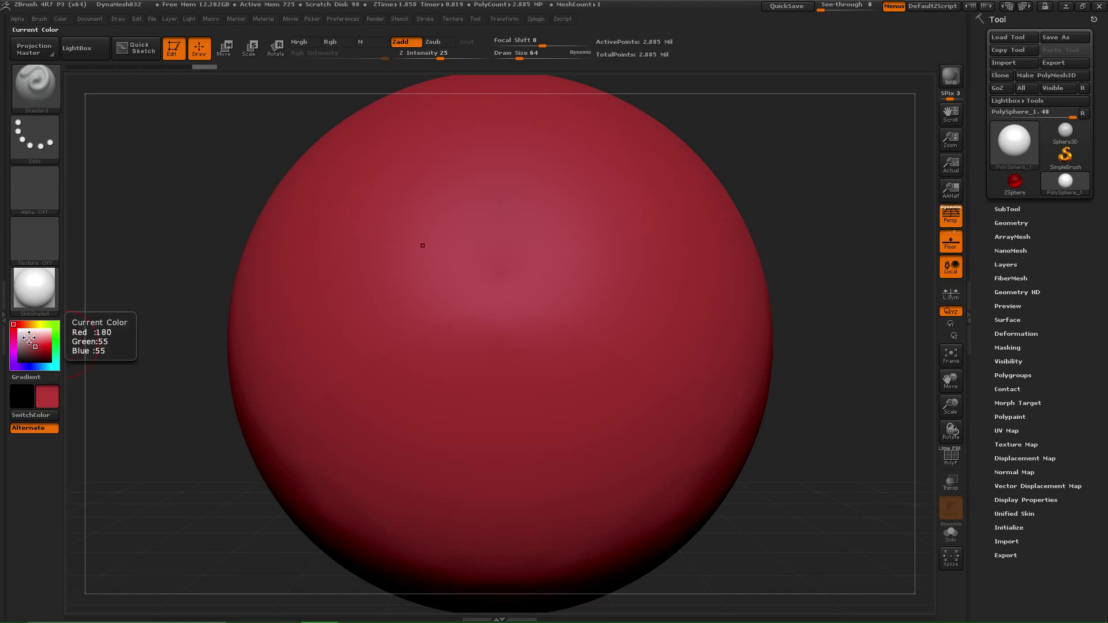
Apply the ToyPlastic material to the sphere and open the material's modifiers.
left_click(42, 290)
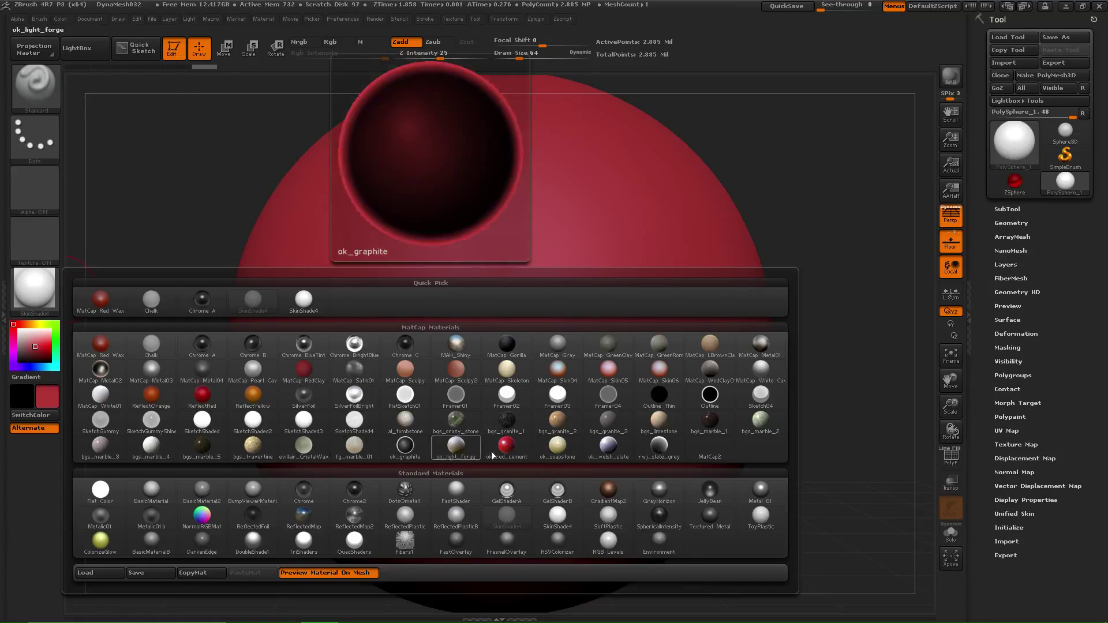
left_click(761, 518)
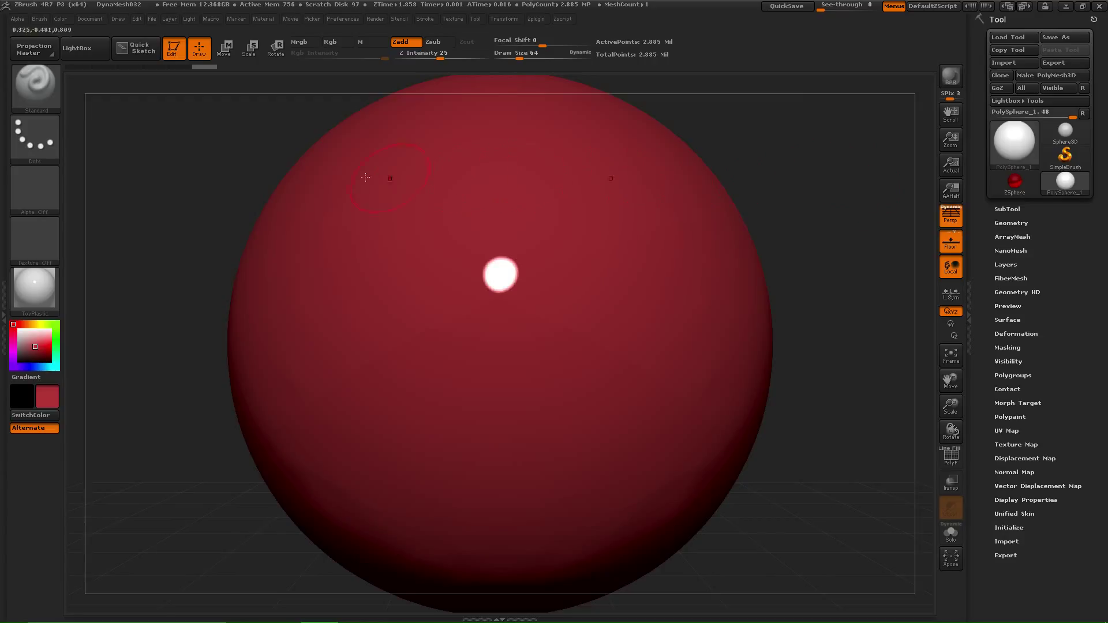
left_click(260, 17)
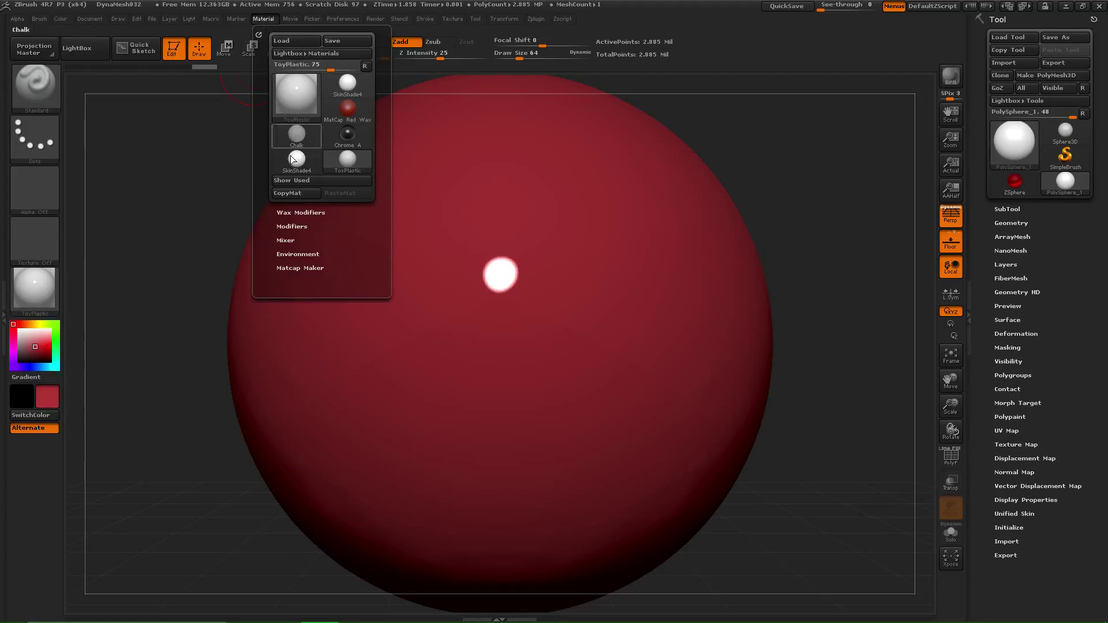
left_click(304, 226)
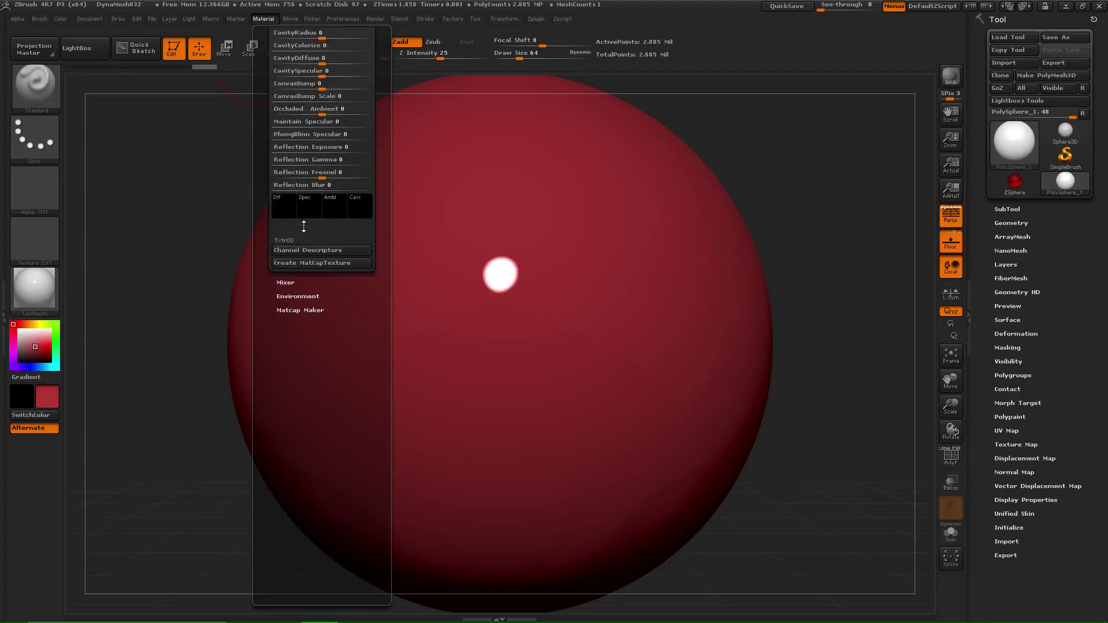
left_click_drag(259, 180, 263, 278)
Set the ToyPlastic material's Ambient to 90 and Diffuse to 35, keeping the sphere clear of the settings.
mouse_move(816, 242)
left_mouse_down("alt")
mouse_move(963, 260)
mouse_move(989, 238)
left_mouse_up("alt")
right_click_drag(222, 242, 222, 185, "ctrl")
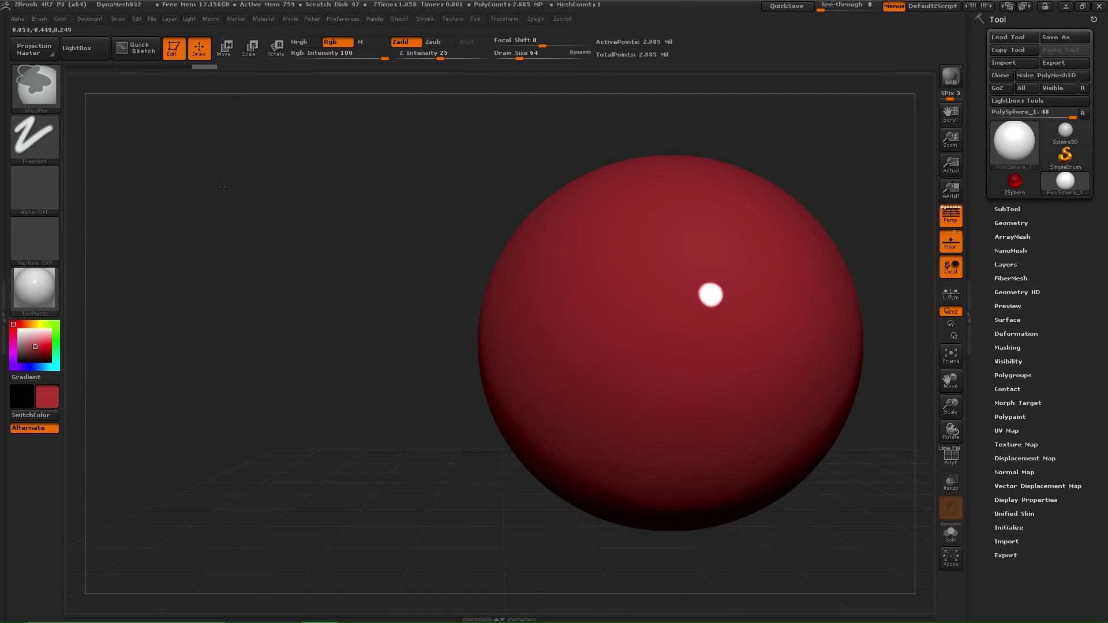
left_click(258, 18)
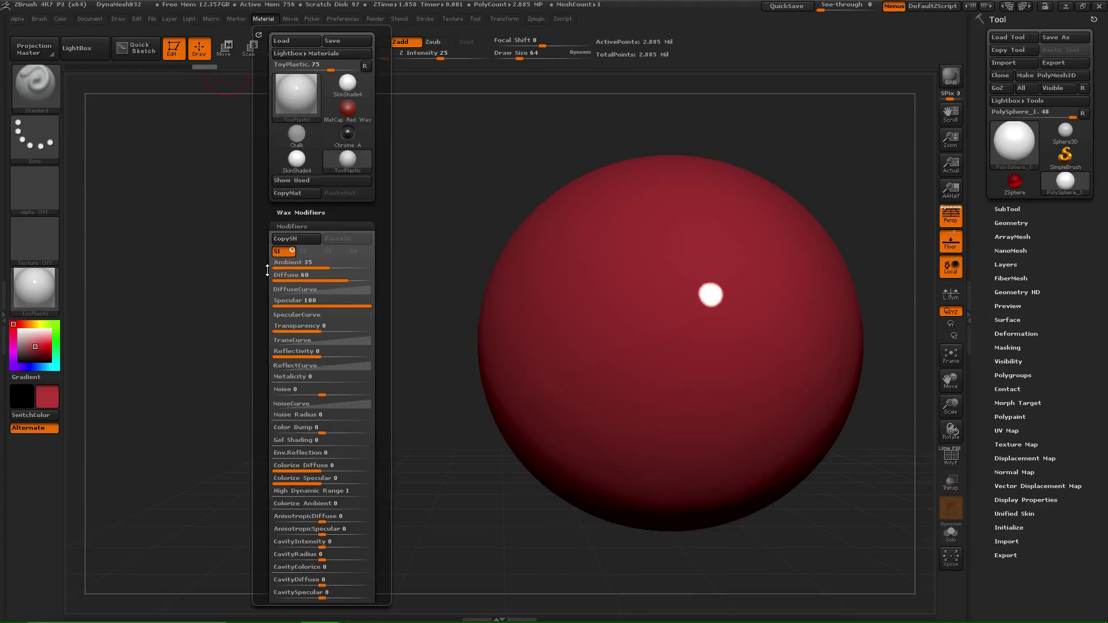
left_click_drag(267, 270, 264, 219)
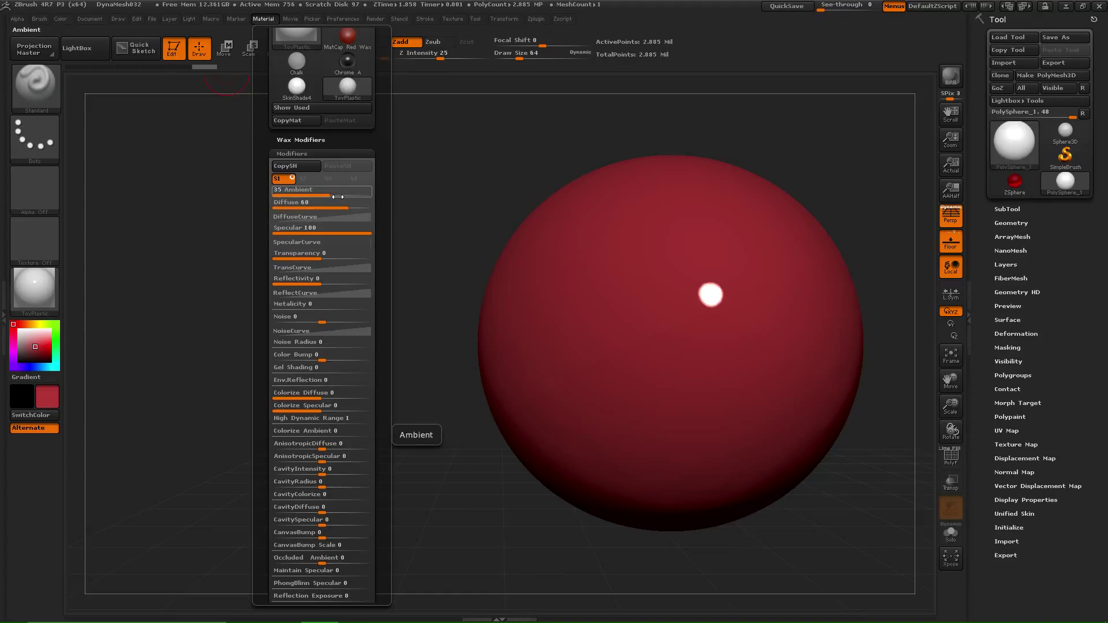
left_click_drag(333, 196, 362, 193)
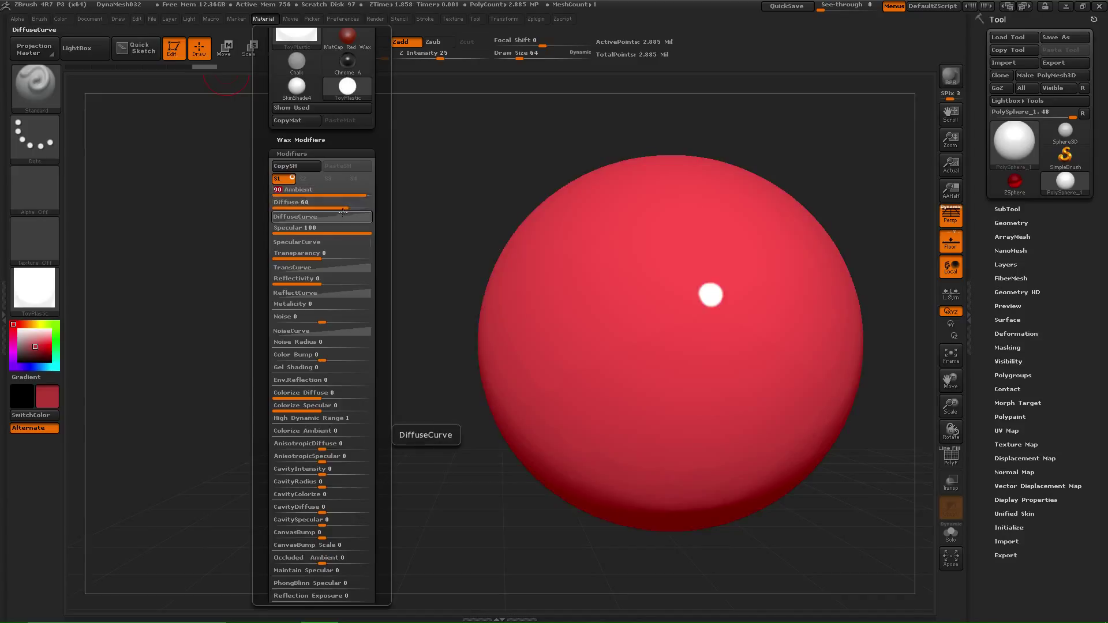
mouse_move(346, 206)
left_mouse_down()
mouse_move(280, 206)
mouse_move(349, 200)
mouse_move(330, 203)
left_mouse_up()
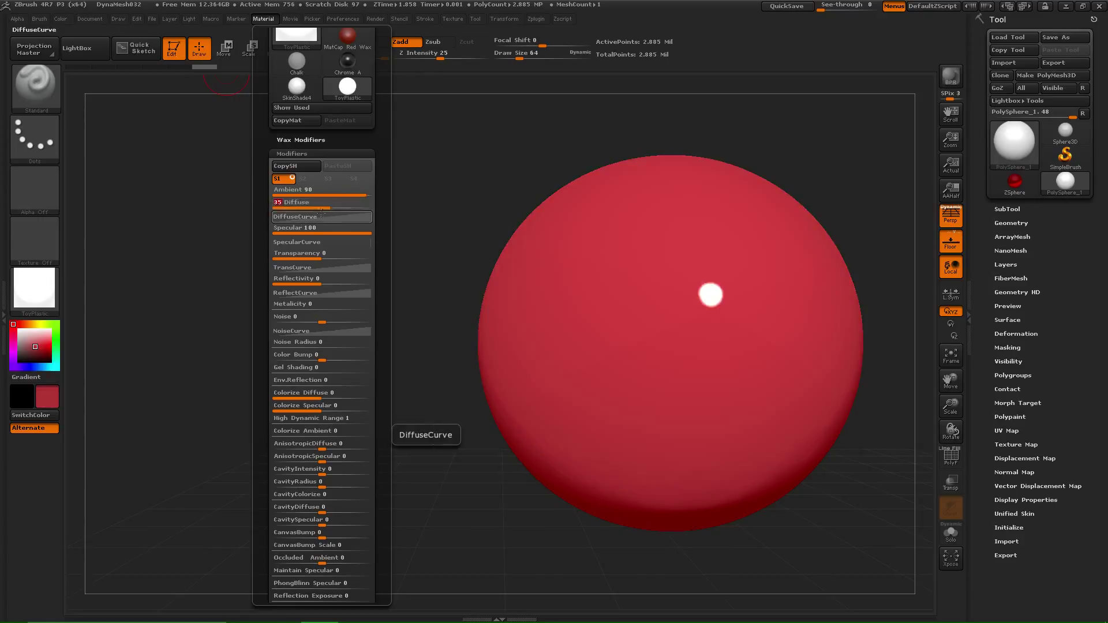
Reshape the material's DiffuseCurve with several added points into stepped levels and a dip near the bright end.
left_click(331, 217)
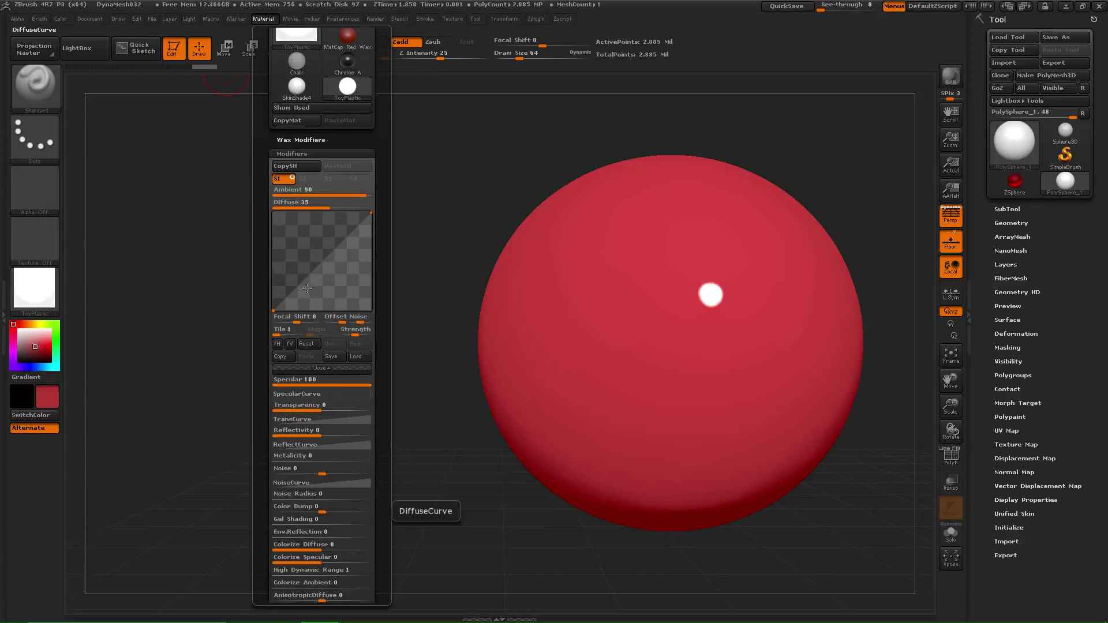
mouse_move(307, 289)
left_mouse_down()
mouse_move(293, 238)
mouse_move(280, 276)
mouse_move(305, 273)
left_mouse_up()
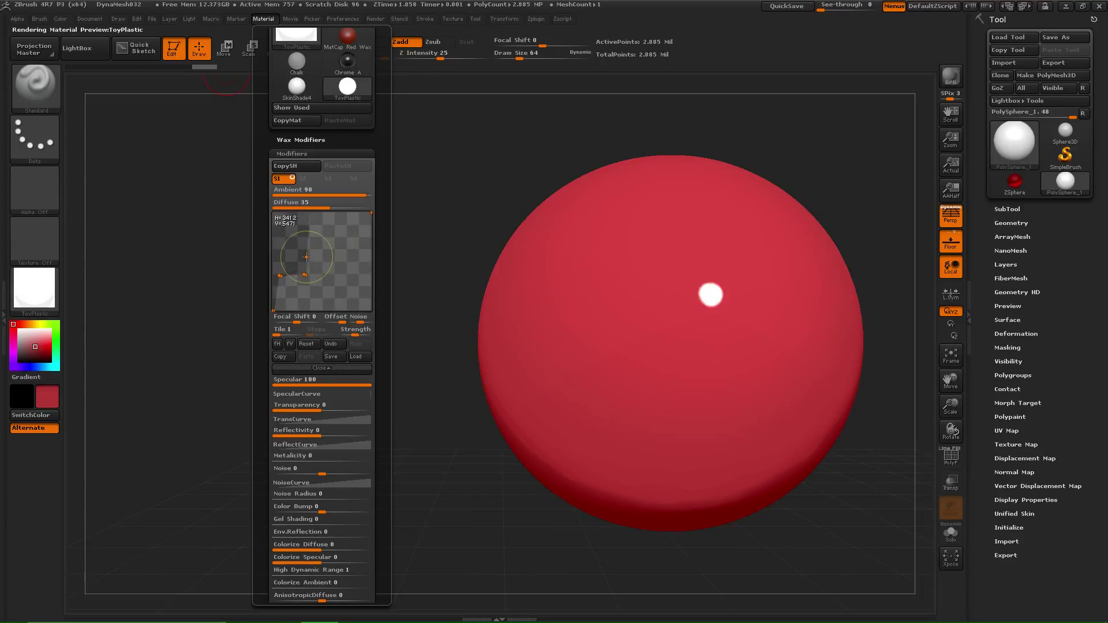
left_click(306, 257)
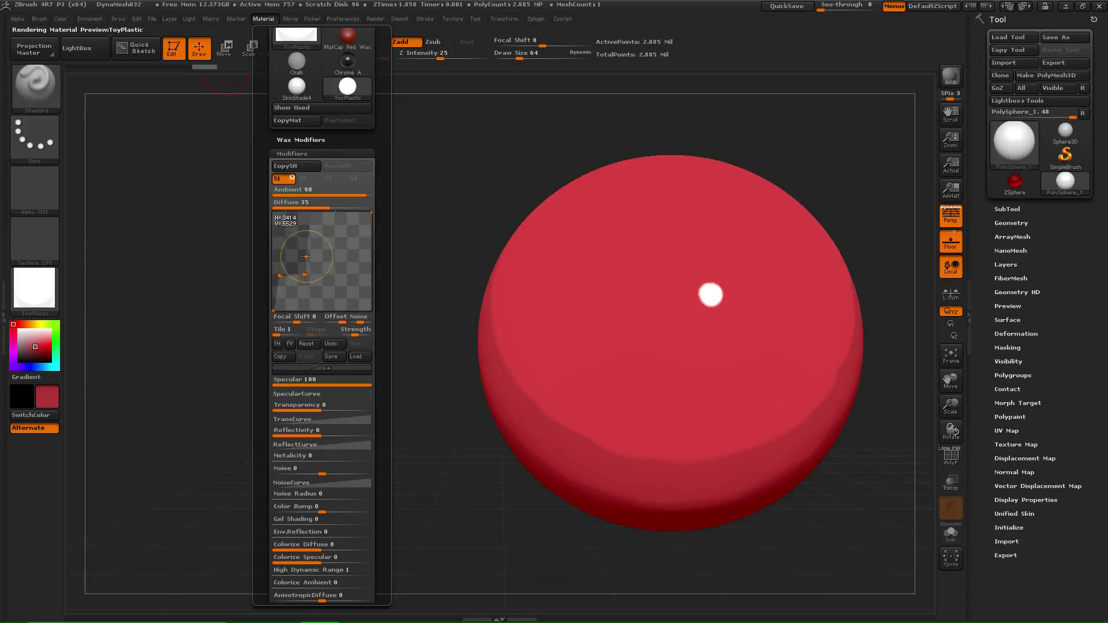
left_click(306, 255)
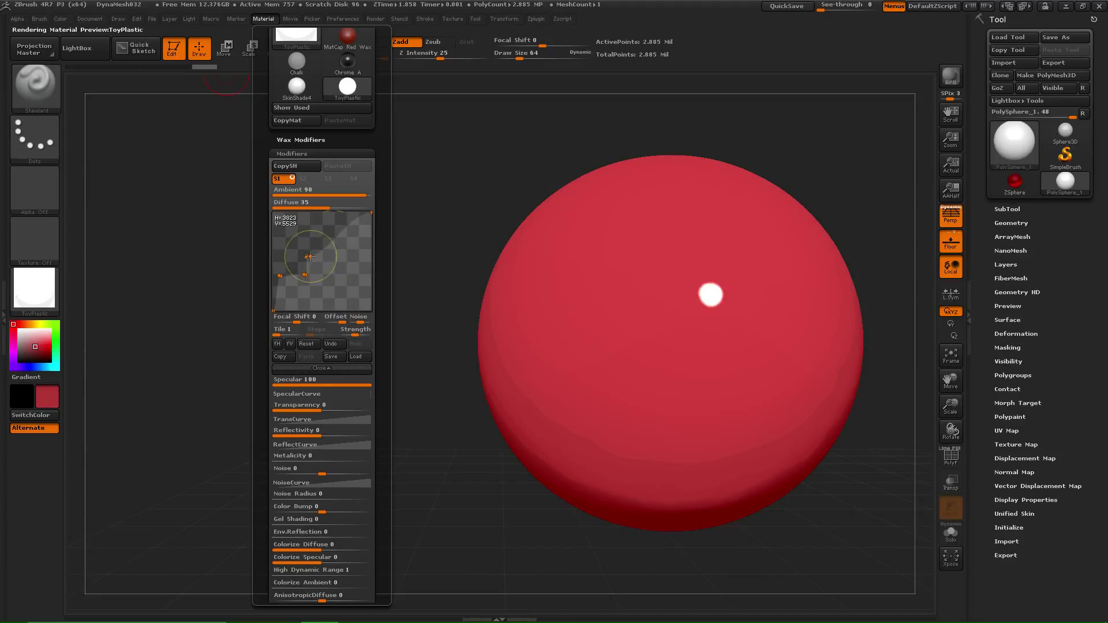
left_click(310, 256)
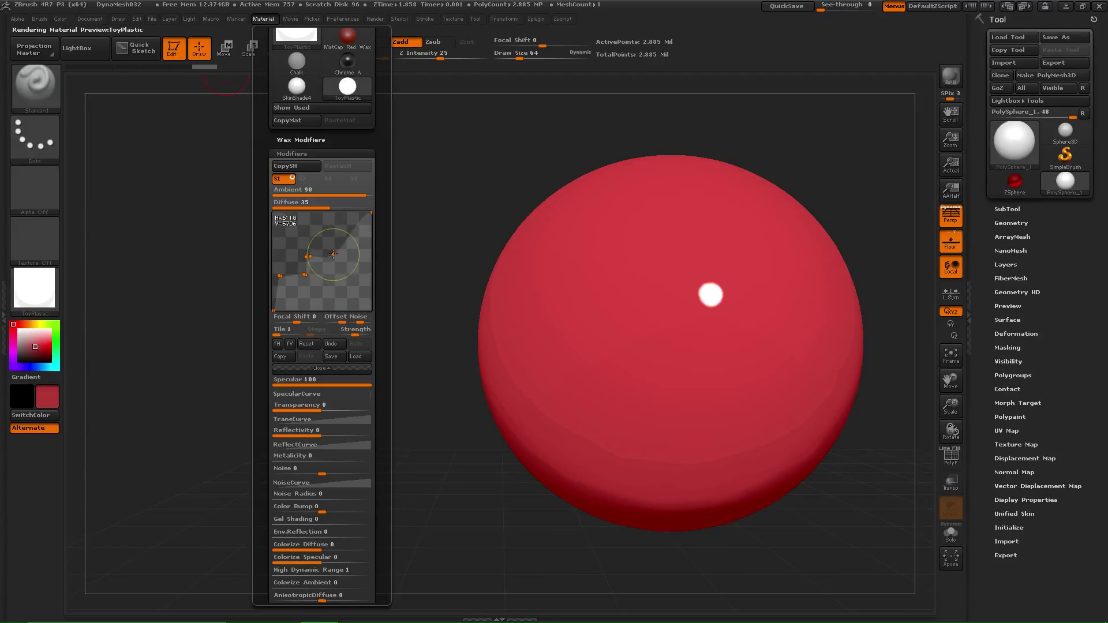
left_click(332, 254)
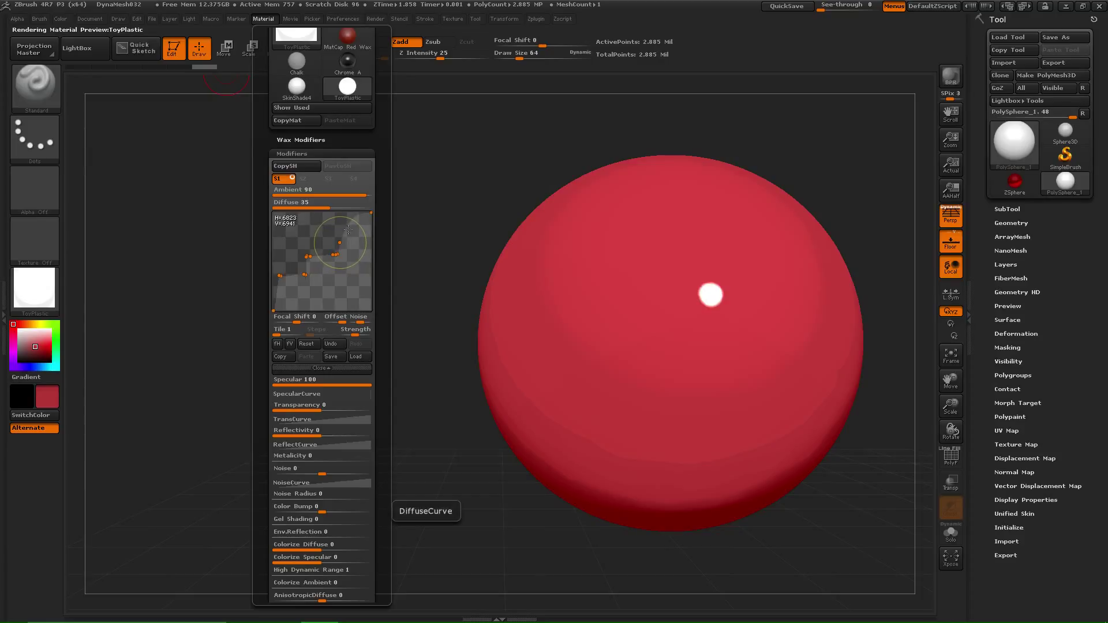
left_click_drag(358, 219, 344, 308)
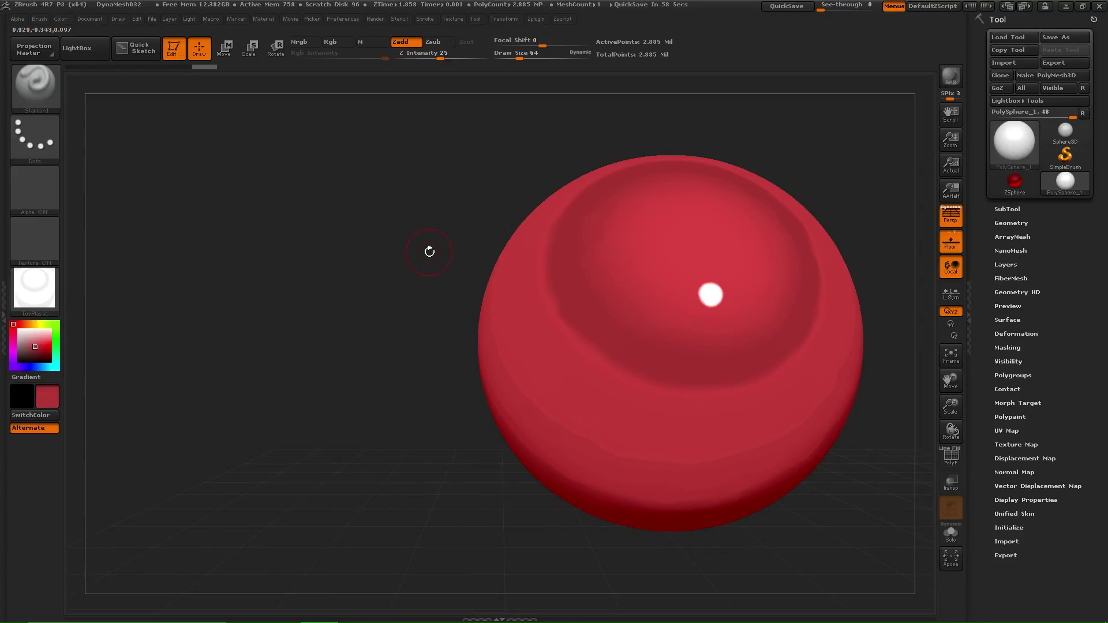
Choose the ClayBuildup brush and enlarge its draw size to 392.
key("b")
key("c")
key("b")
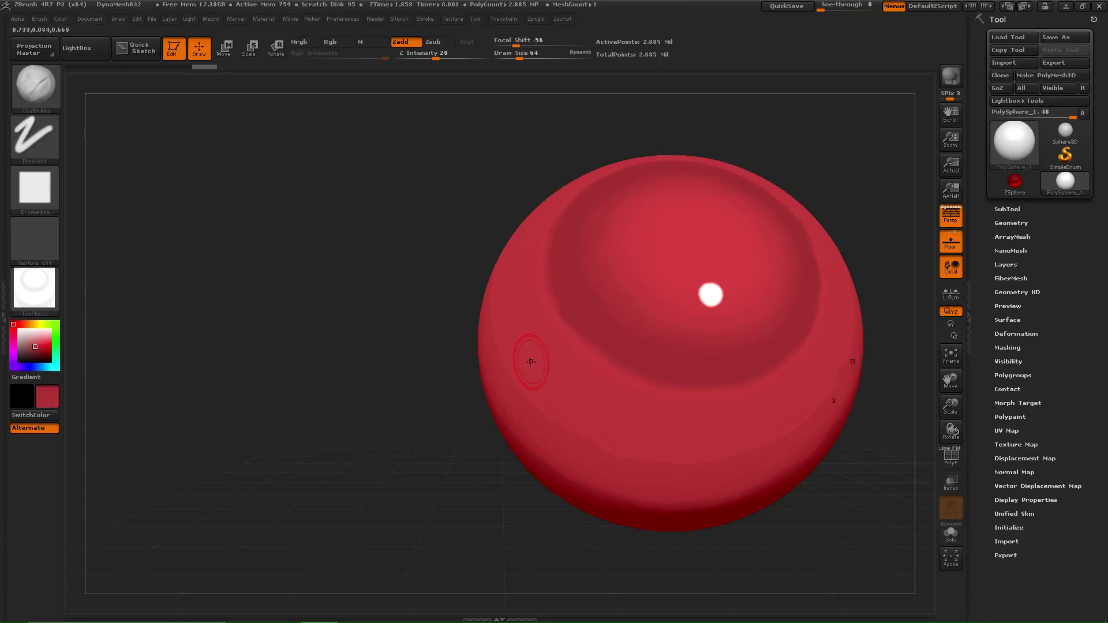
right_click_drag(321, 309, 182, 313, "ctrl")
right_click_drag(480, 362, 413, 383, "alt")
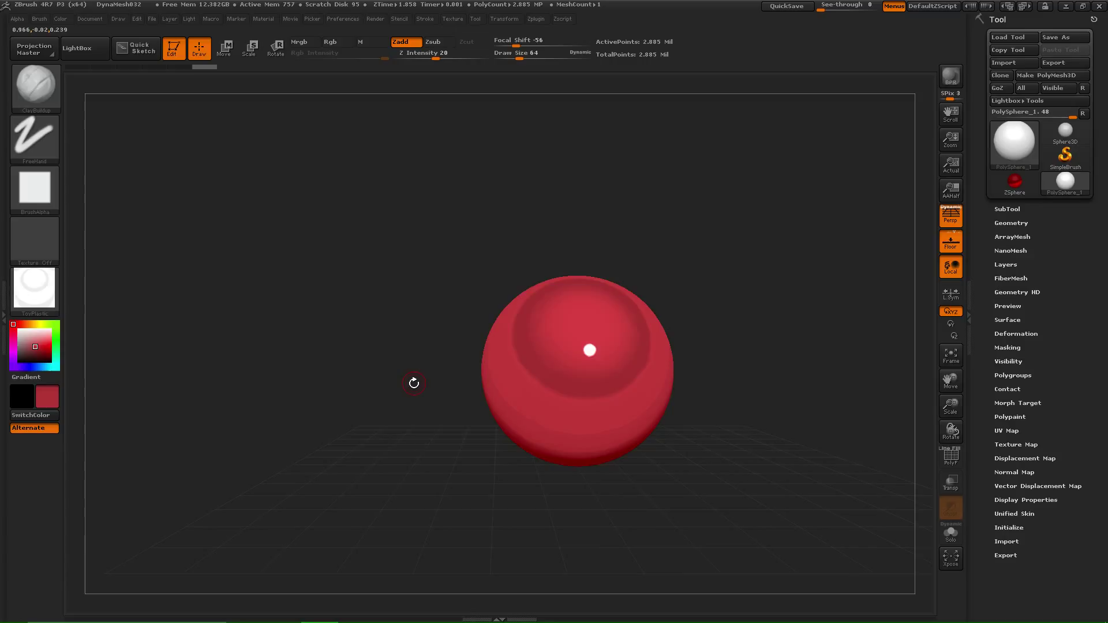
key("b")
key("c")
key("b")
key("bracketright")
key("bracketright")
key("bracketright")
key("bracketright")
key("bracketright")
key("bracketright")
Build up large clay masses on the sphere's front and upper sides, and remesh it with DynaMesh.
mouse_move(498, 341)
left_mouse_down()
mouse_move(508, 312)
mouse_move(490, 329)
mouse_move(522, 309)
mouse_move(484, 329)
left_mouse_up()
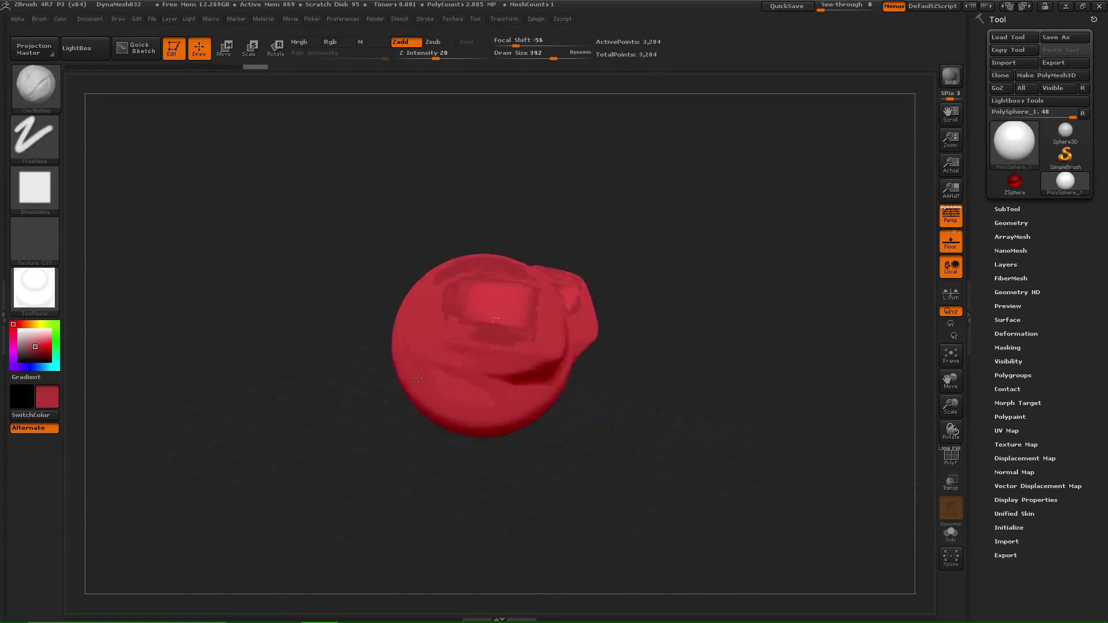
left_click_drag(418, 377, 407, 369, "shift")
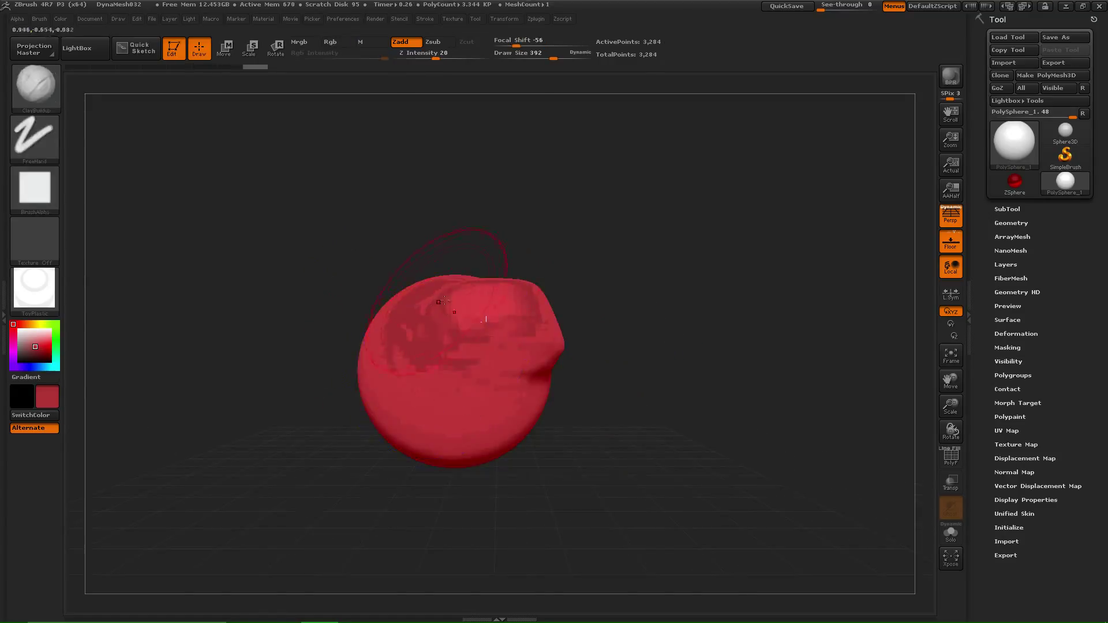
mouse_move(437, 302)
left_mouse_down()
mouse_move(467, 322)
mouse_move(470, 289)
mouse_move(446, 267)
mouse_move(438, 289)
mouse_move(461, 259)
left_mouse_up()
left_click_drag(654, 329, 670, 499, "ctrl")
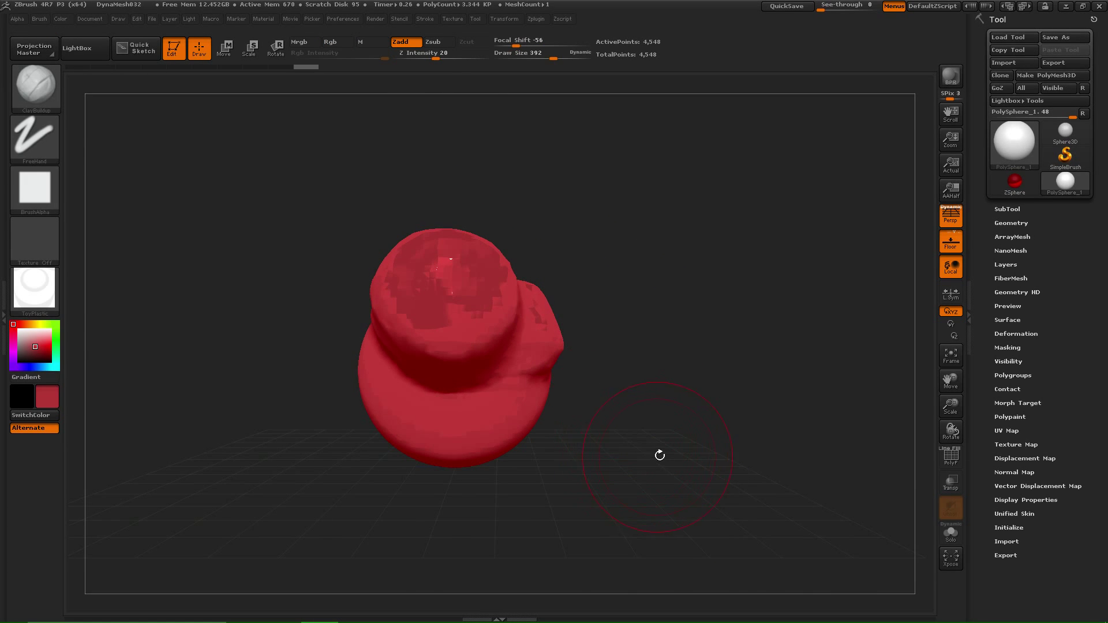
Extend the side masses outward into two long ears with ClayBuildup, and remesh with DynaMesh.
left_click_drag(660, 456, 469, 328)
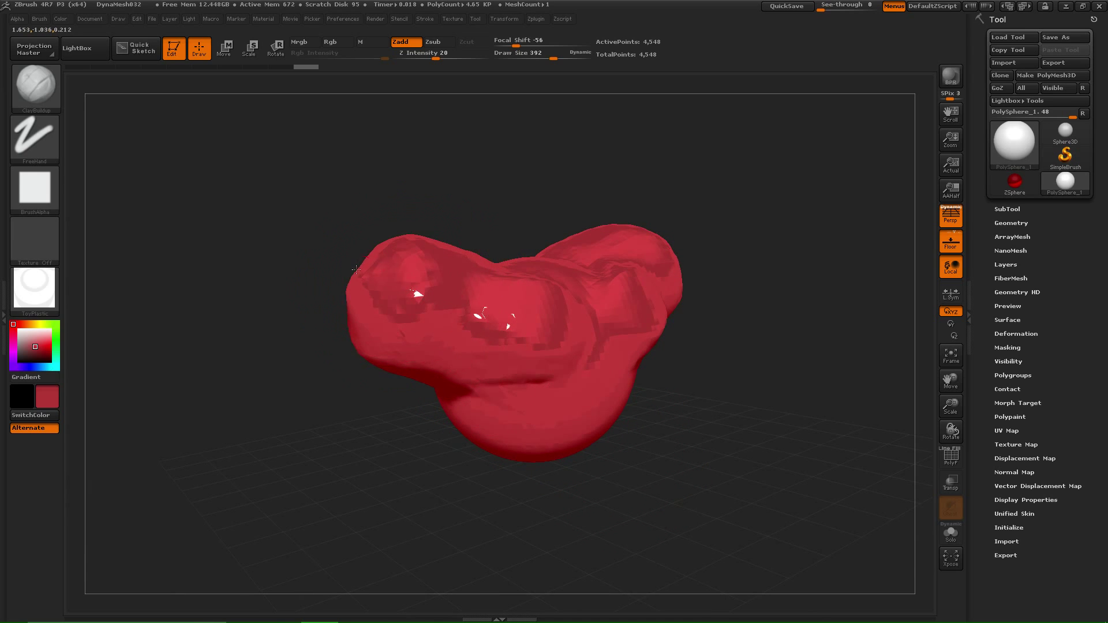
mouse_move(356, 269)
left_mouse_down()
mouse_move(404, 266)
mouse_move(369, 288)
mouse_move(392, 259)
mouse_move(369, 243)
left_mouse_up()
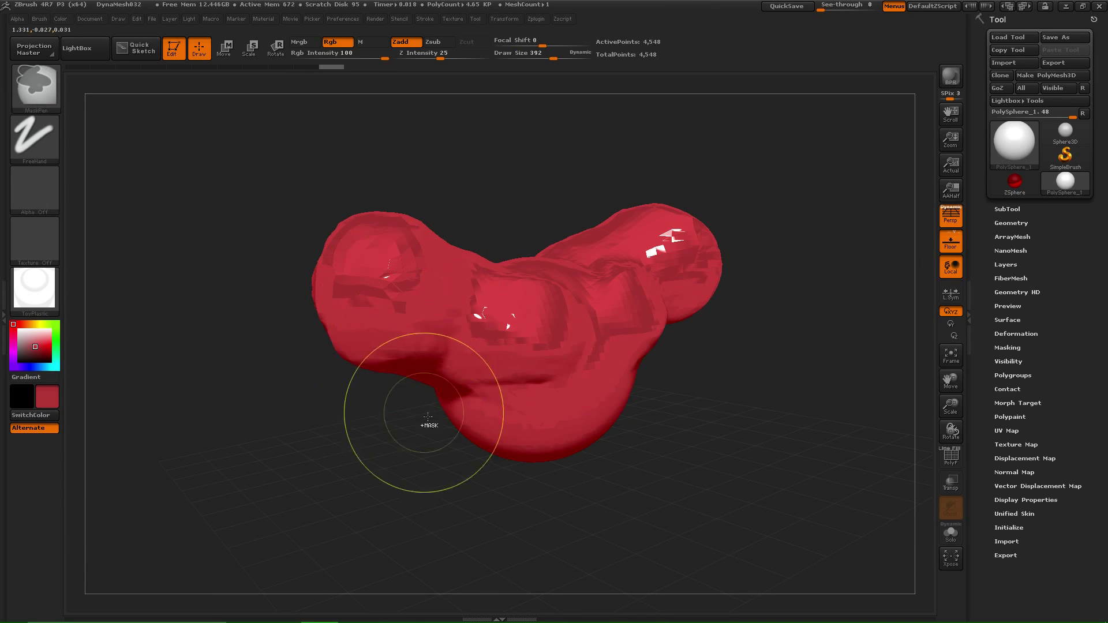
mouse_move(381, 464)
left_mouse_down("ctrl")
mouse_move(385, 565)
mouse_move(332, 468)
left_mouse_up("ctrl")
Carve the fronts of both ears into broad hollow cups, remeshing with DynaMesh between strokes.
mouse_move(379, 263)
left_mouse_down()
mouse_move(404, 346)
mouse_move(438, 271)
mouse_move(357, 243)
mouse_move(421, 293)
left_mouse_up()
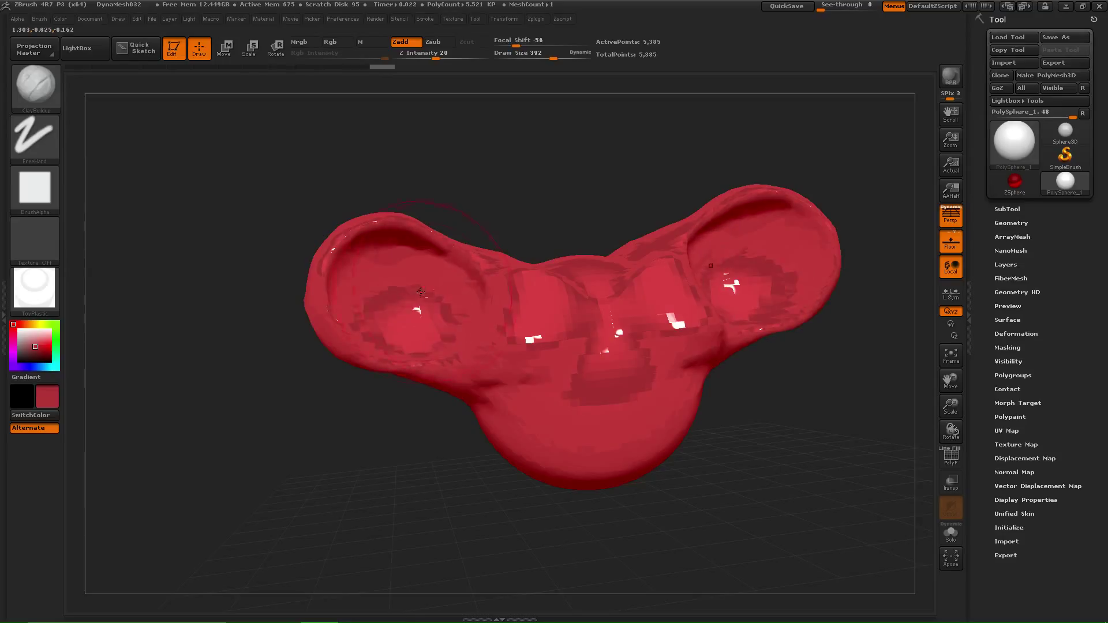
left_click_drag(281, 440, 280, 504, "ctrl")
mouse_move(375, 259)
left_mouse_down()
mouse_move(398, 288)
mouse_move(374, 244)
mouse_move(462, 260)
left_mouse_up()
left_click_drag(367, 426, 378, 523, "ctrl")
Shape the muzzle, smooth the brow and build up the forehead between the ears, remeshing with DynaMesh.
mouse_move(632, 444)
left_mouse_down()
mouse_move(615, 356)
mouse_move(652, 426)
mouse_move(652, 352)
left_mouse_up()
right_click_drag(664, 352, 657, 393)
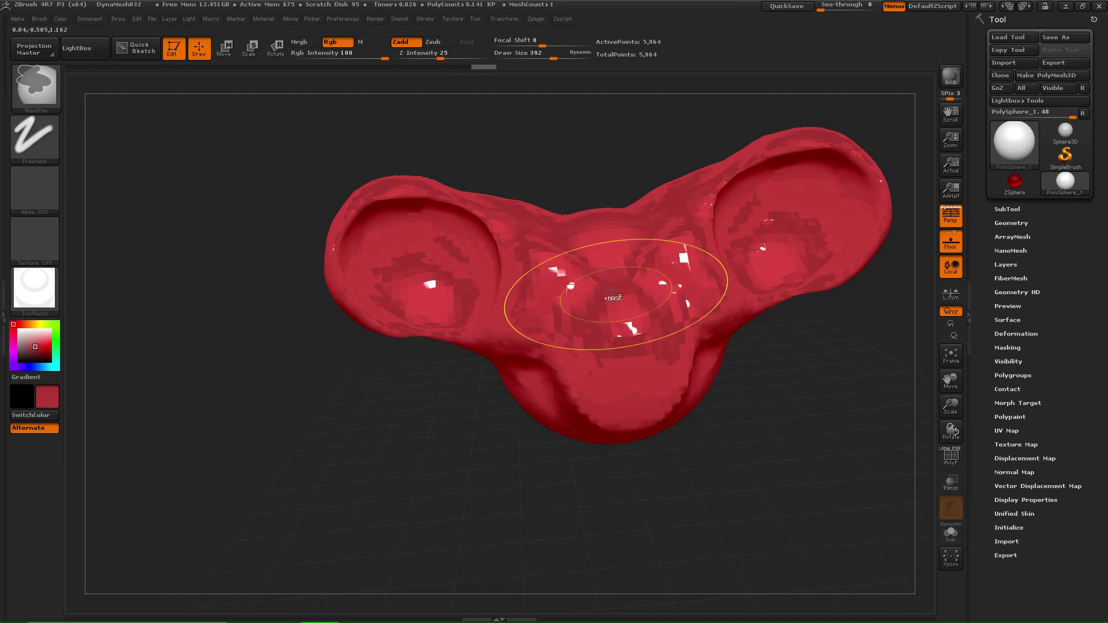
mouse_move(583, 292)
left_mouse_down("shift")
mouse_move(569, 286)
mouse_move(563, 260)
mouse_move(592, 277)
mouse_move(574, 248)
left_mouse_up("shift")
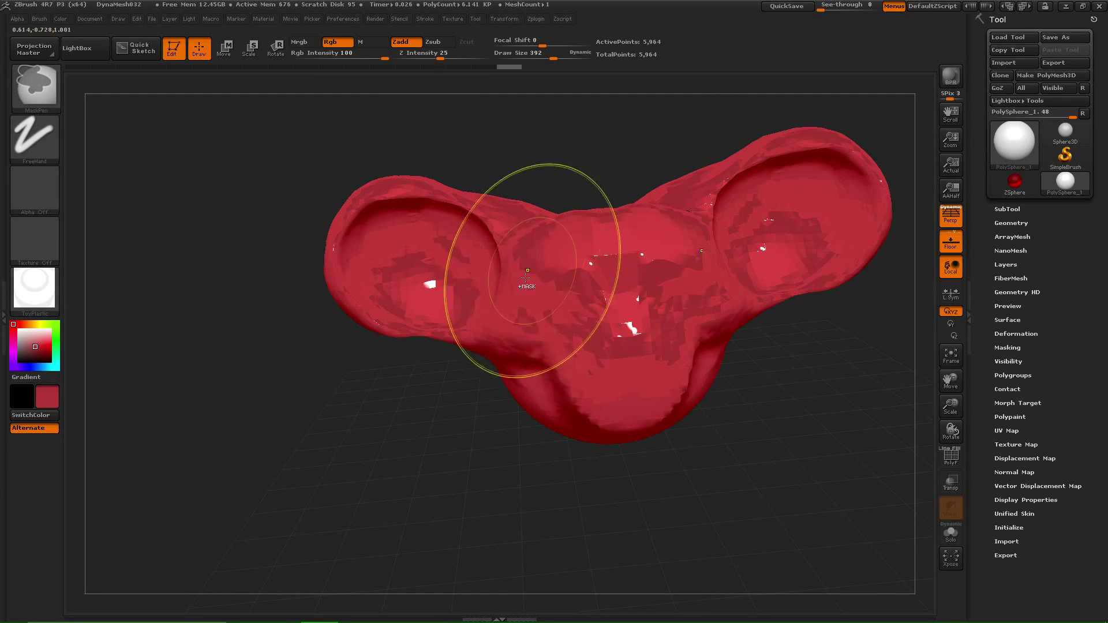
left_click_drag(432, 447, 430, 519, "ctrl")
mouse_move(587, 266)
left_mouse_down()
mouse_move(595, 259)
mouse_move(579, 243)
left_mouse_up()
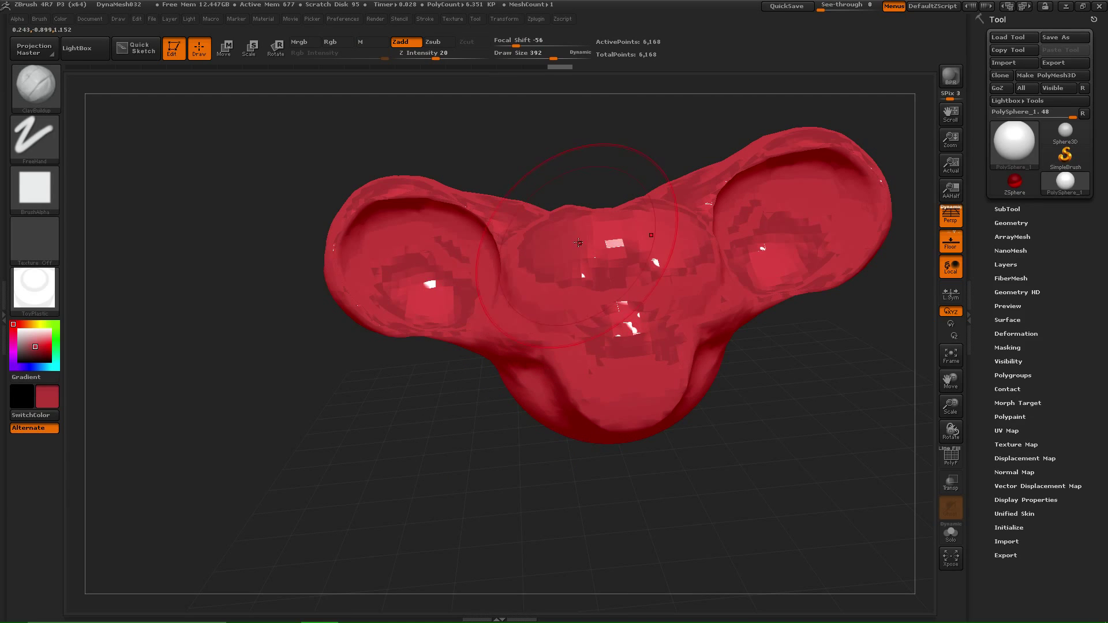
left_click_drag(423, 420, 402, 536, "ctrl")
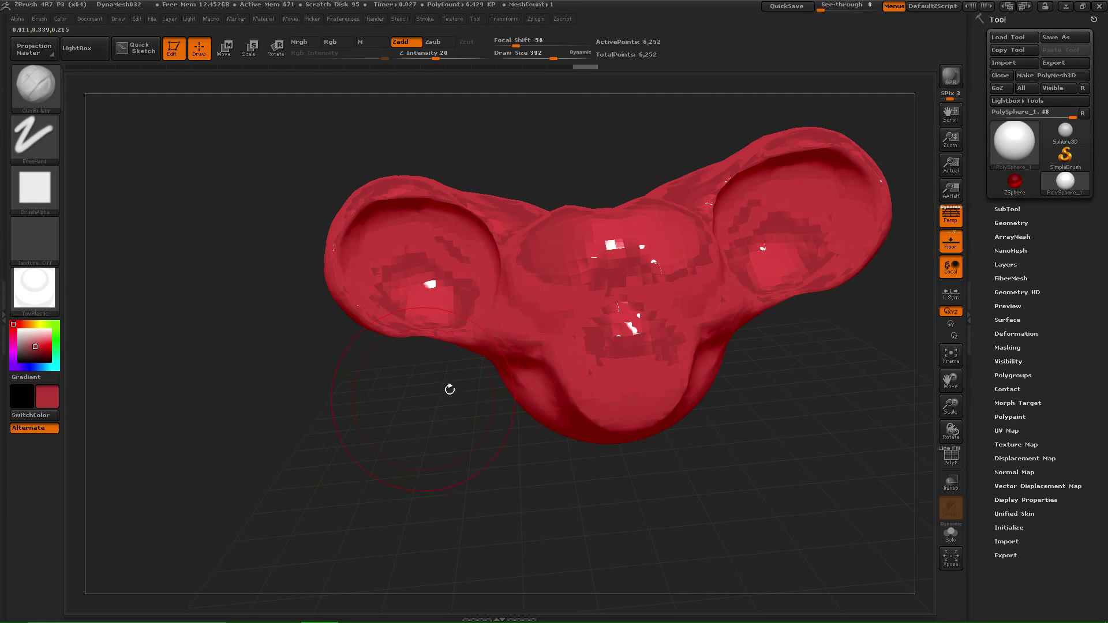
Build a thick neck downward from the underside of the head with ClayBuildup, remeshing with DynaMesh between strokes.
left_click_drag(488, 473, 600, 485)
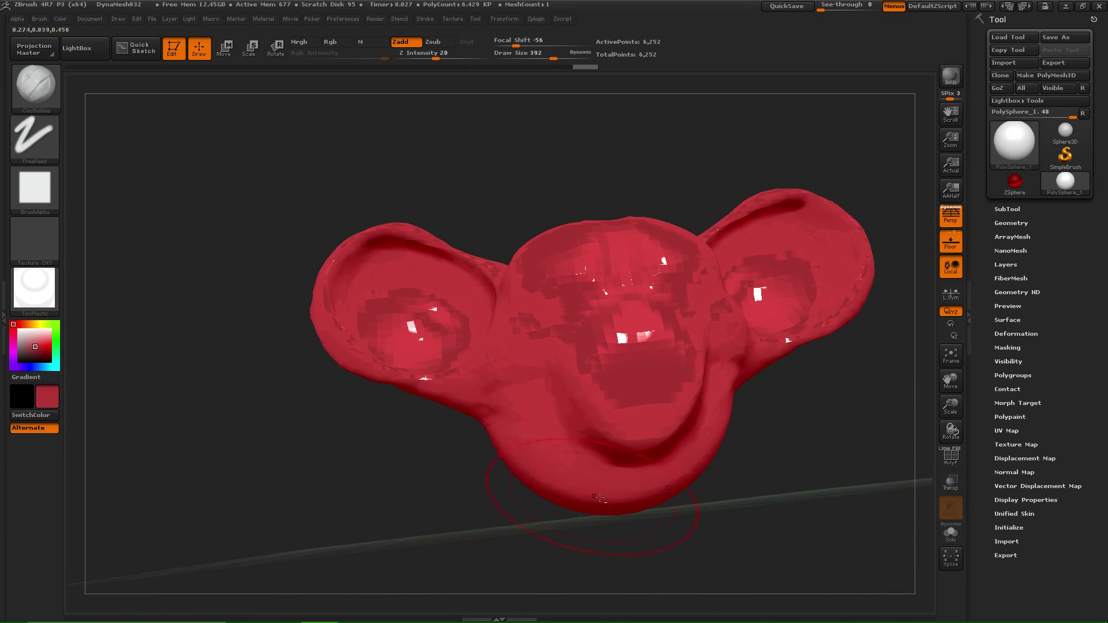
mouse_move(421, 494)
left_mouse_down("alt")
mouse_move(421, 462)
mouse_move(583, 408)
left_mouse_up("alt")
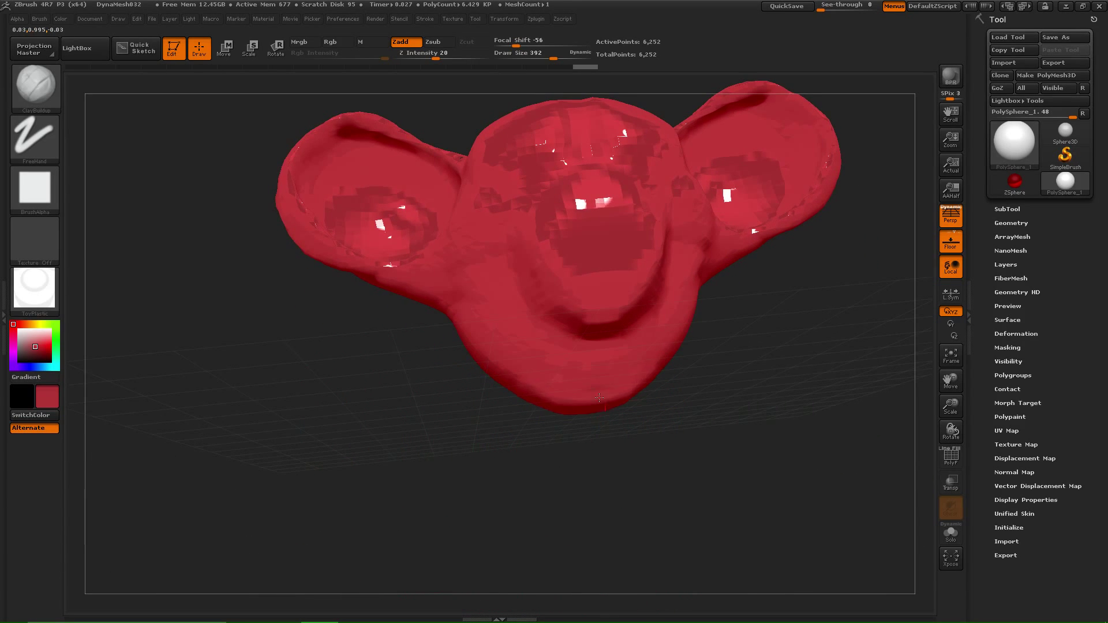
mouse_move(392, 415)
left_mouse_down()
mouse_move(575, 379)
mouse_move(576, 346)
mouse_move(528, 392)
left_mouse_up()
left_click_drag(334, 408, 371, 508, "ctrl")
left_click_drag(400, 363, 456, 314)
mouse_move(548, 352)
left_mouse_down()
mouse_move(559, 392)
mouse_move(536, 412)
mouse_move(568, 332)
left_mouse_up()
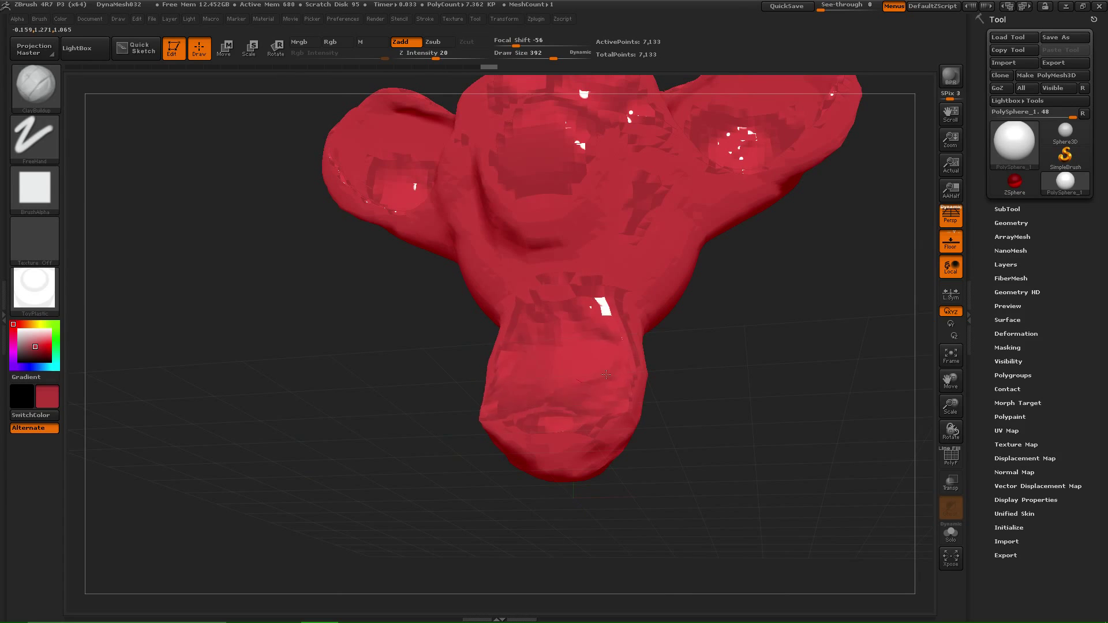
left_click_drag(365, 352, 384, 474, "ctrl")
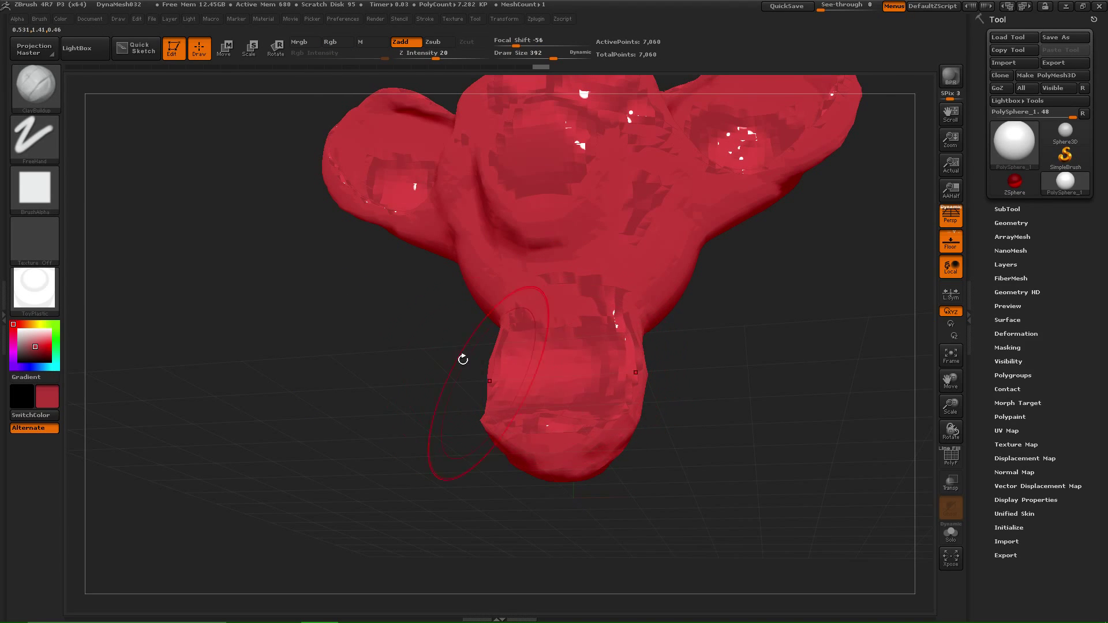
Fill out the sides and back of the neck with ClayBuildup, remeshing with DynaMesh.
mouse_move(463, 359)
left_mouse_down()
mouse_move(386, 406)
mouse_move(491, 392)
mouse_move(601, 401)
left_mouse_up()
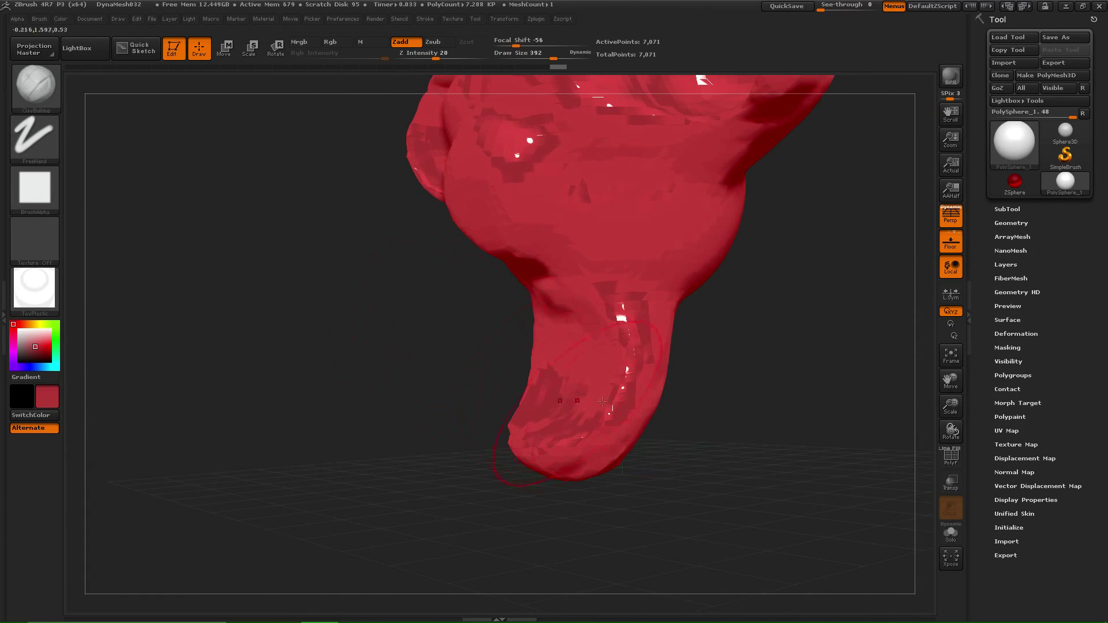
mouse_move(656, 379)
left_mouse_down()
mouse_move(626, 331)
mouse_move(606, 370)
left_mouse_up()
left_click_drag(374, 292, 387, 465, "ctrl")
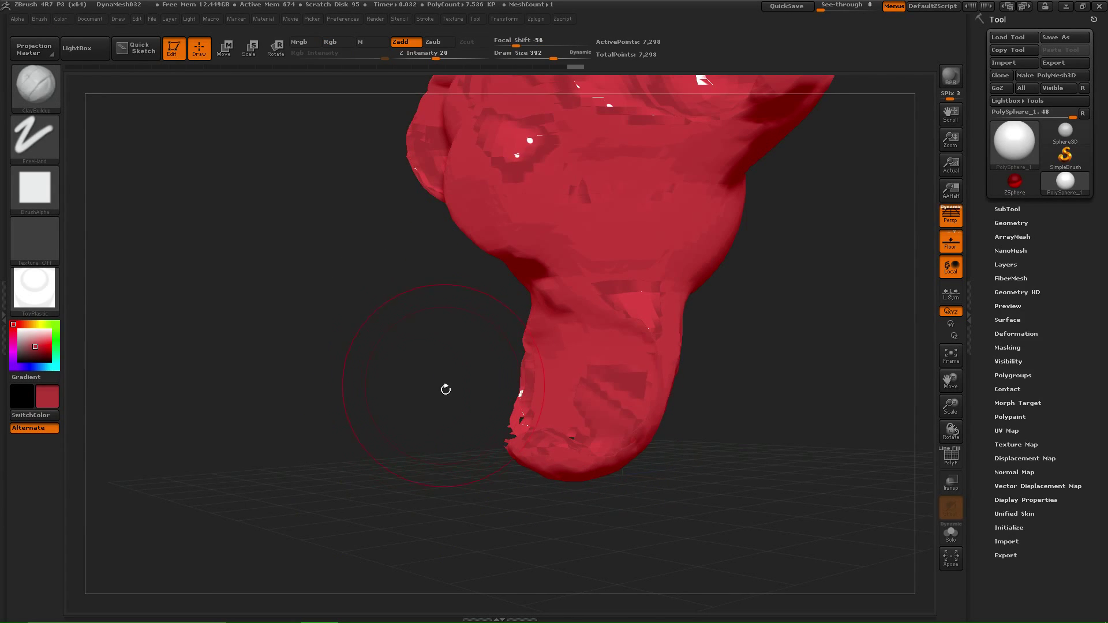
mouse_move(445, 388)
left_mouse_down()
mouse_move(437, 356)
mouse_move(559, 414)
mouse_move(502, 404)
left_mouse_up()
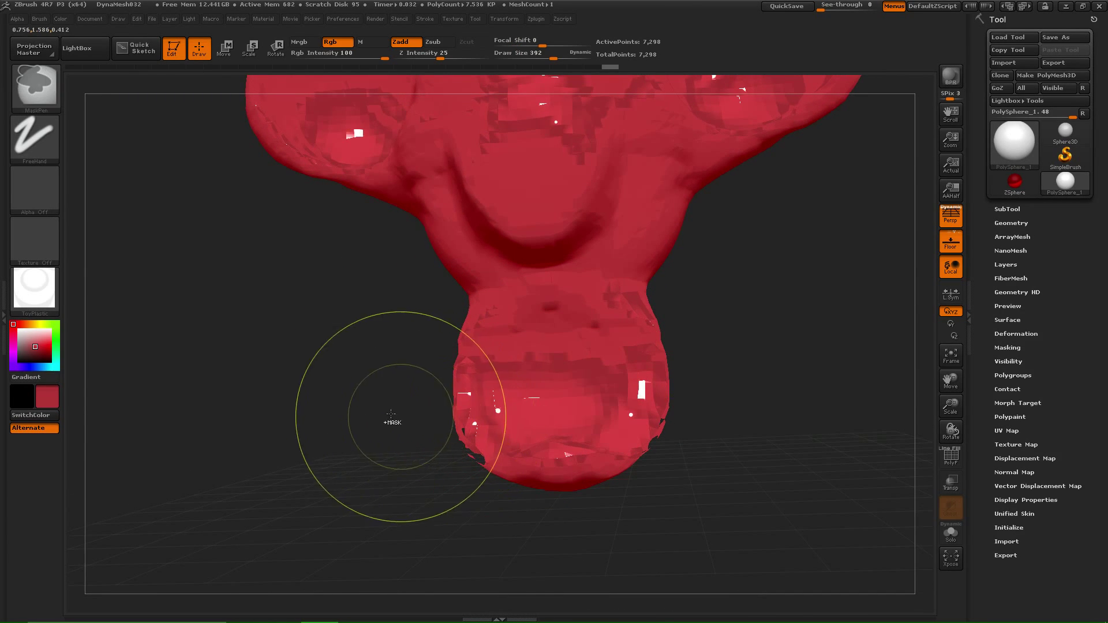
left_click_drag(370, 409, 359, 464, "ctrl")
Thicken the ragged sides of the lower neck with the Inflat brush, remesh with DynaMesh, and smooth the surface.
key("b")
key("i")
key("n")
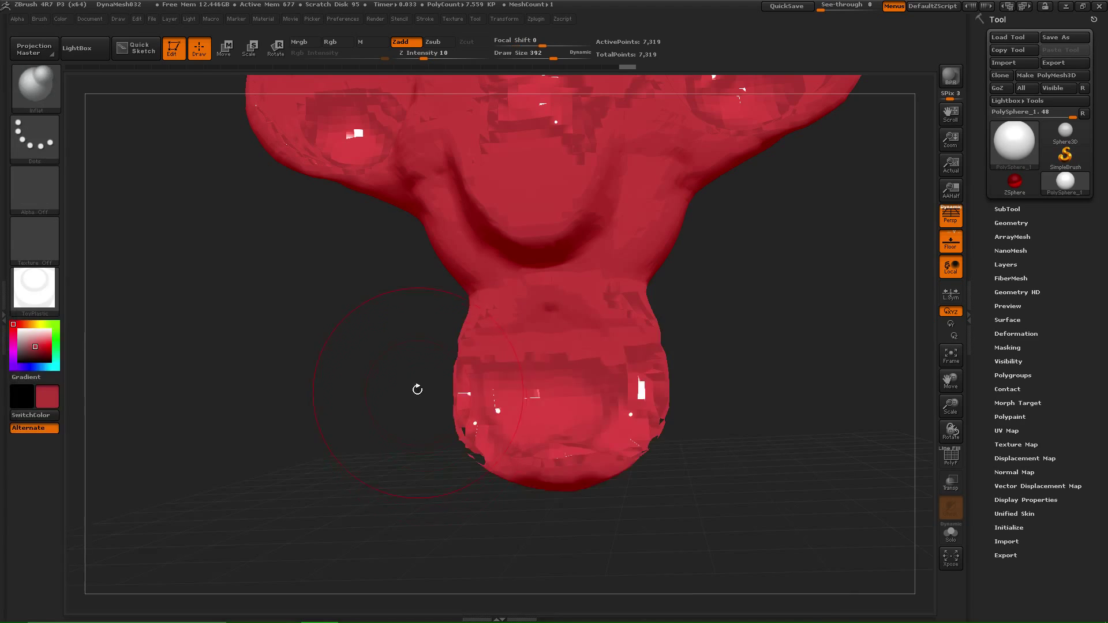
mouse_move(417, 388)
left_mouse_down()
mouse_move(435, 447)
mouse_move(482, 432)
left_mouse_up()
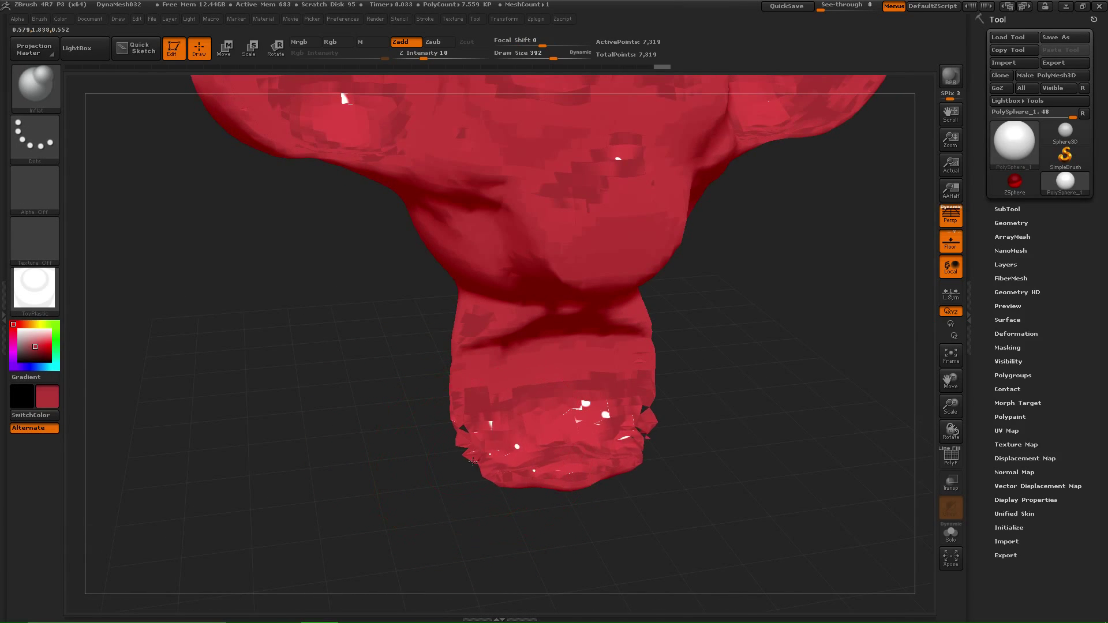
left_click_drag(638, 414, 655, 406)
mouse_move(735, 383)
left_mouse_down("ctrl")
mouse_move(745, 496)
mouse_move(646, 468)
left_mouse_up("ctrl")
mouse_move(563, 416)
left_mouse_down("shift")
mouse_move(520, 424)
mouse_move(551, 398)
mouse_move(589, 450)
left_mouse_up("shift")
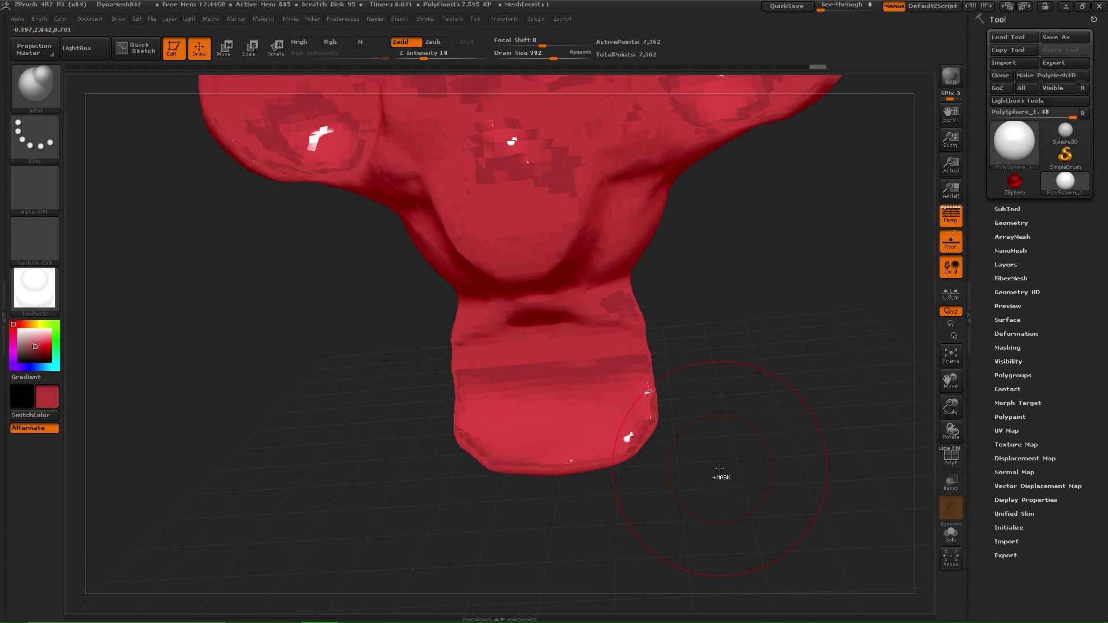
Subdivide the whole head repeatedly to about 1.914 million polygons.
right_click_drag(719, 475, 681, 383, "ctrl")
mouse_move(680, 383)
left_mouse_down()
mouse_move(773, 381)
mouse_move(669, 375)
left_mouse_up()
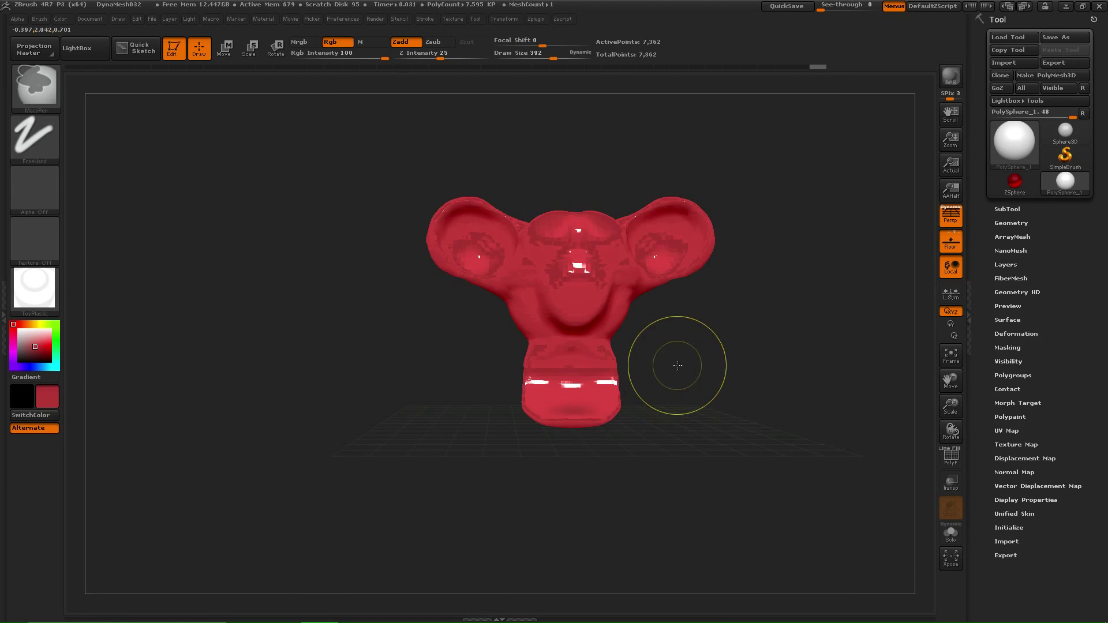
right_click_drag(678, 364, 719, 315, "ctrl")
left_click_drag(719, 315, 661, 426, "alt")
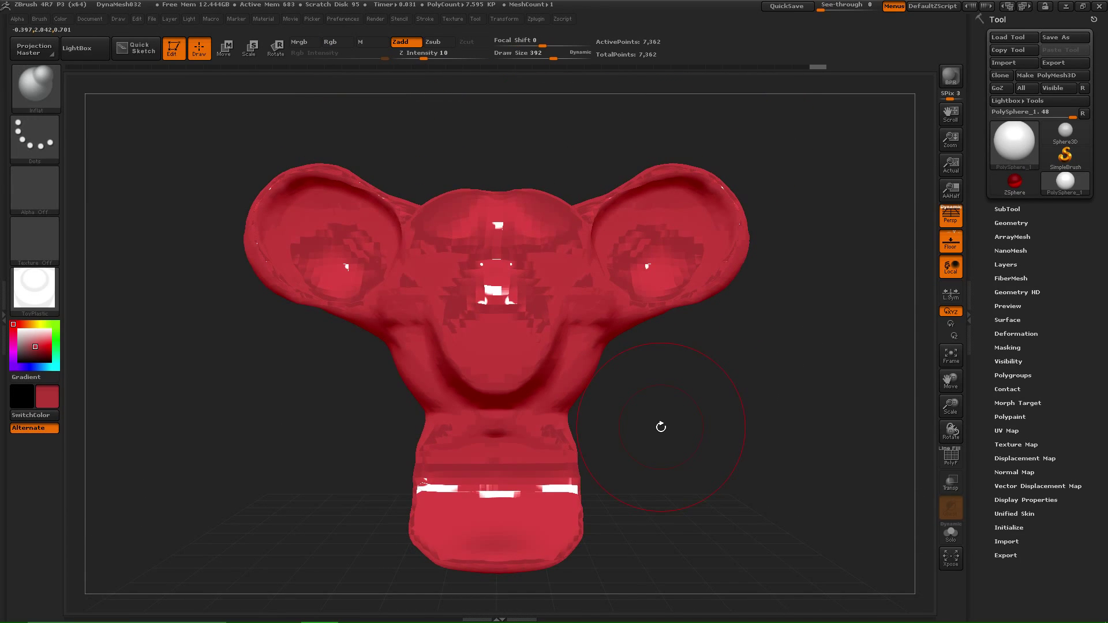
left_click(660, 427, "ctrl")
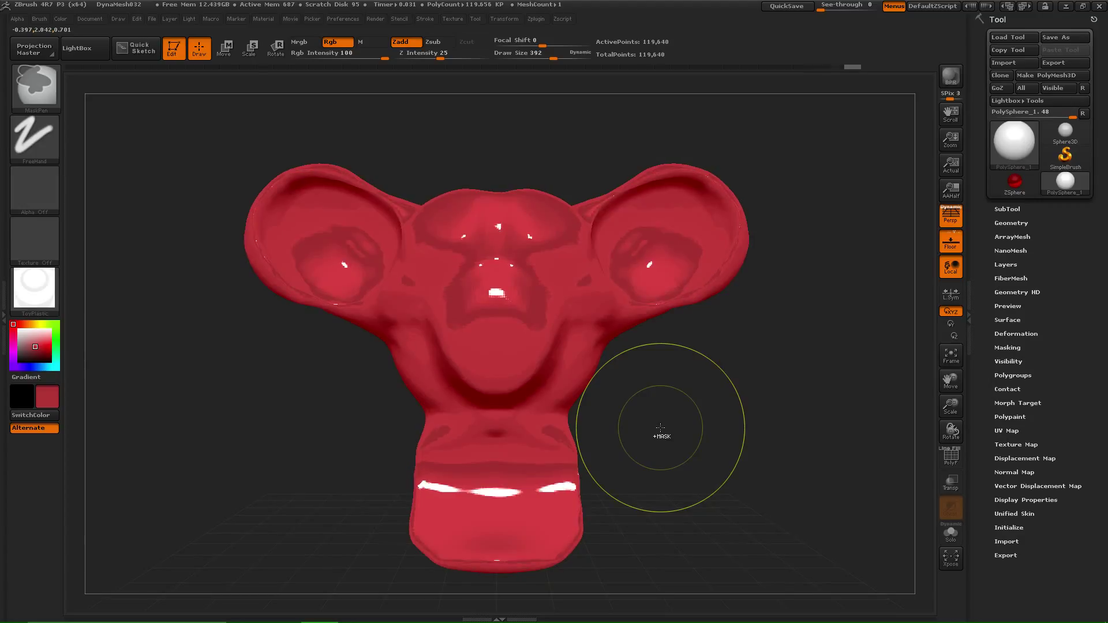
key("ctrl+d")
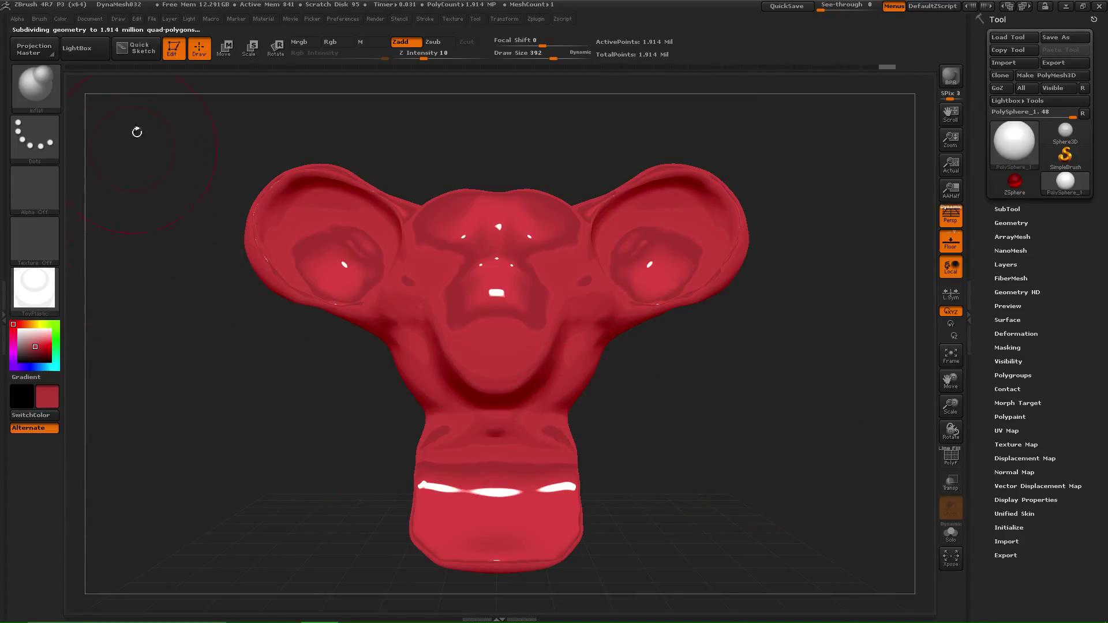
Test the ToyPlastic material with Specular lowered to 1, and restore Specular to 100.
left_click(265, 18)
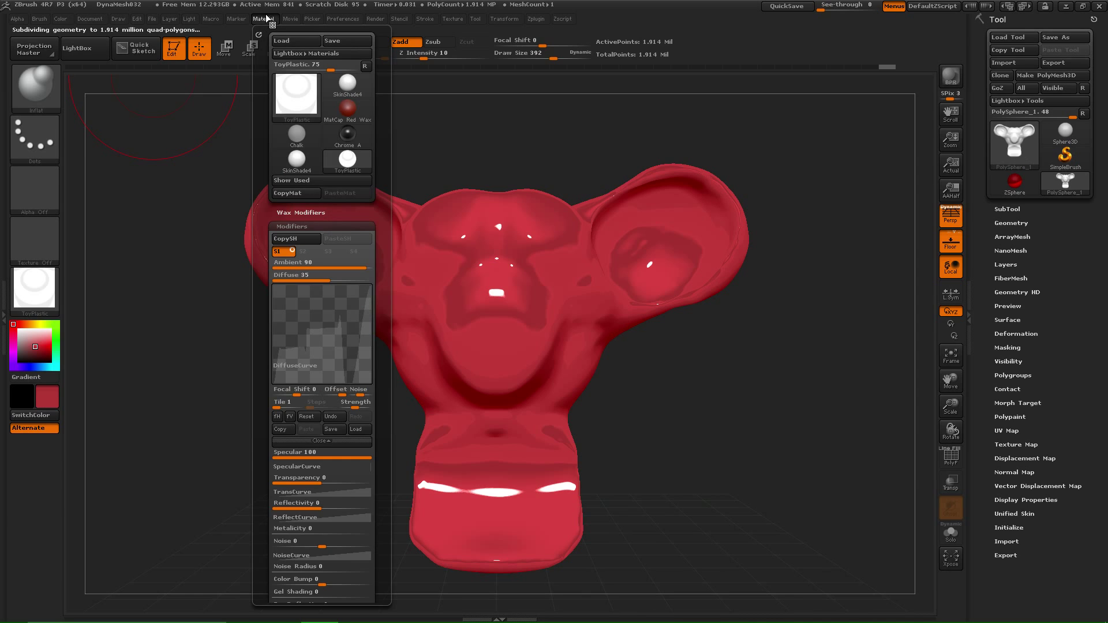
left_click_drag(709, 447, 934, 467, "alt")
right_click_drag(589, 445, 478, 446, "ctrl")
left_click_drag(477, 446, 448, 446)
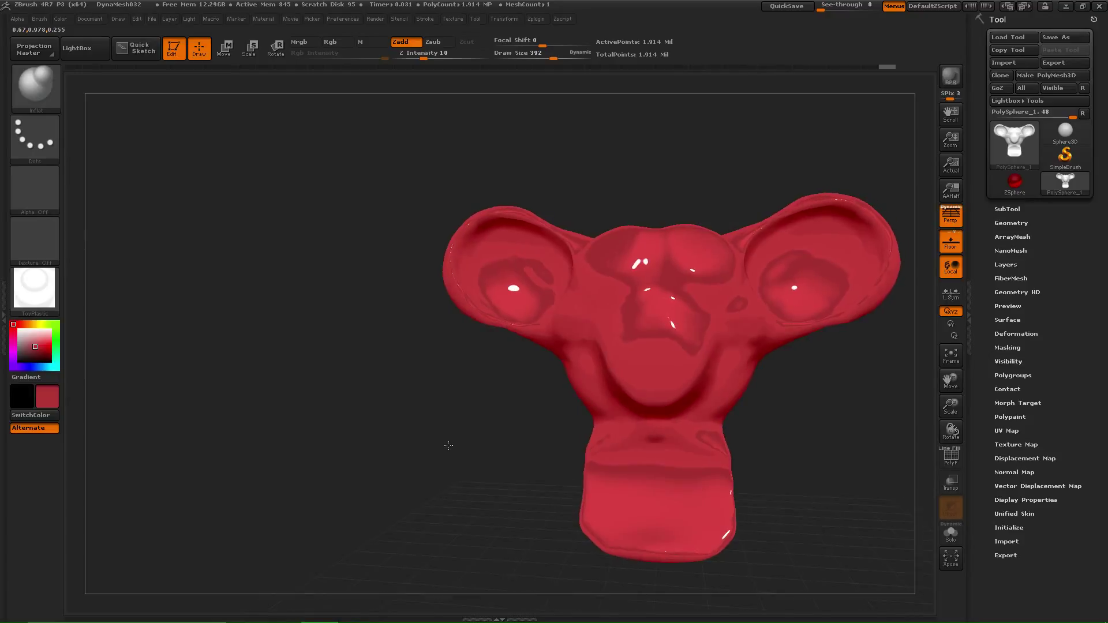
left_click(270, 19)
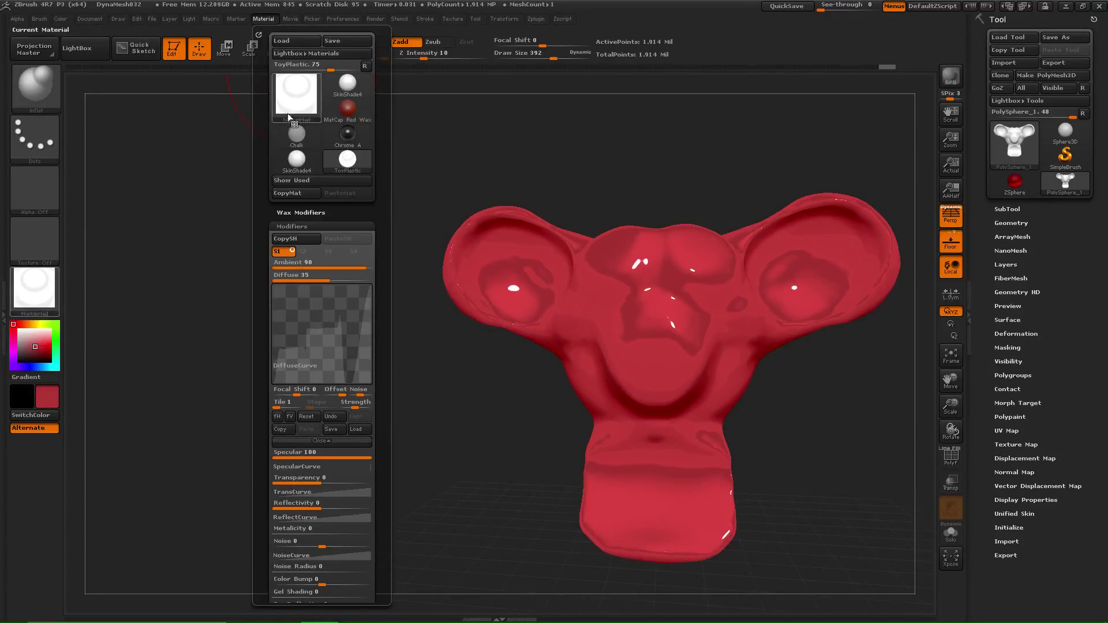
left_click(310, 442)
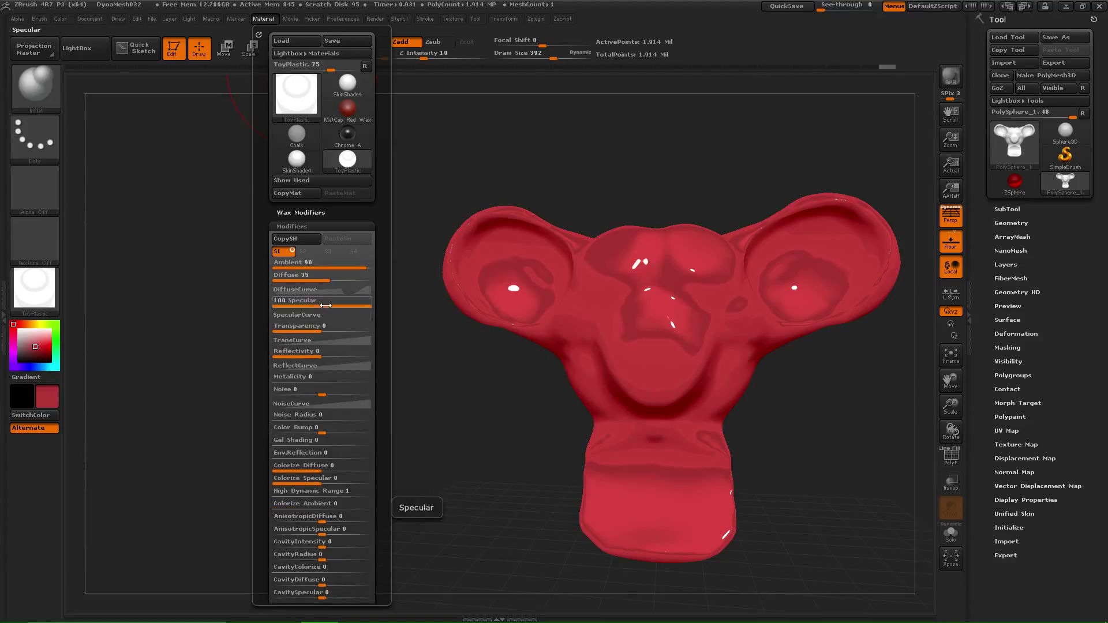
left_click_drag(326, 305, 287, 307)
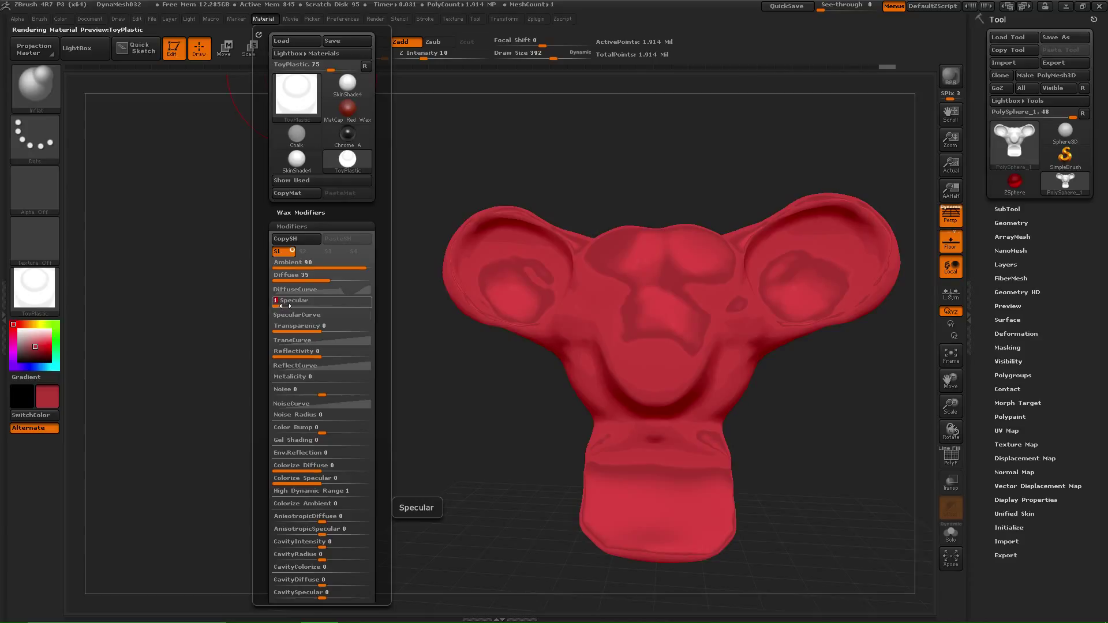
left_click_drag(285, 306, 360, 311)
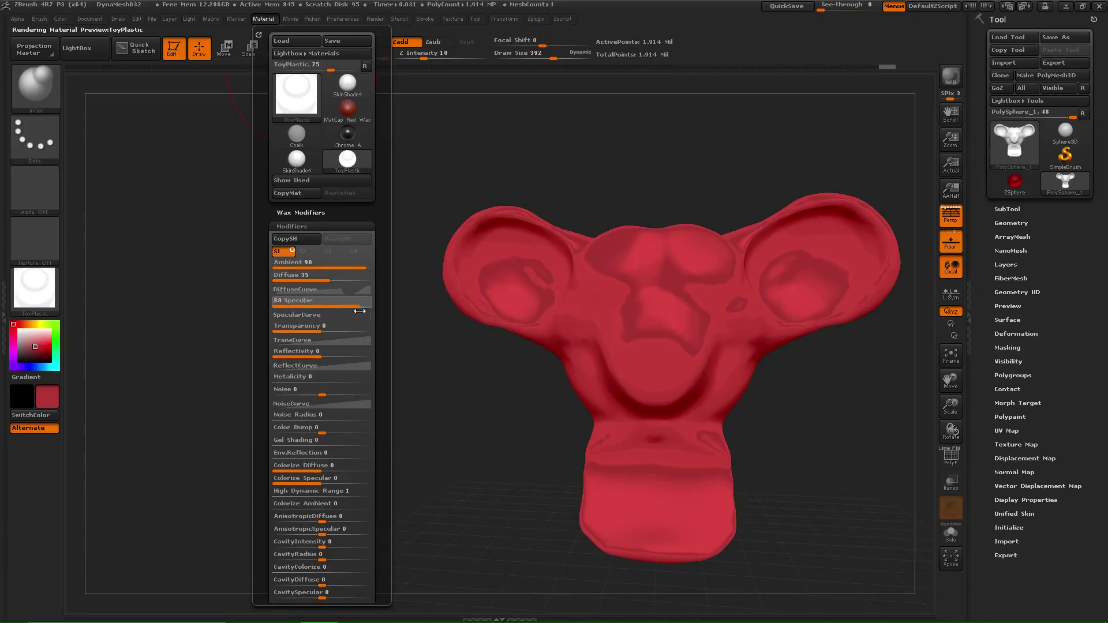
Reshape the material's specular curve with added points that form steep peaks and a sharp dip.
left_click(337, 315)
left_click_drag(319, 379, 332, 313)
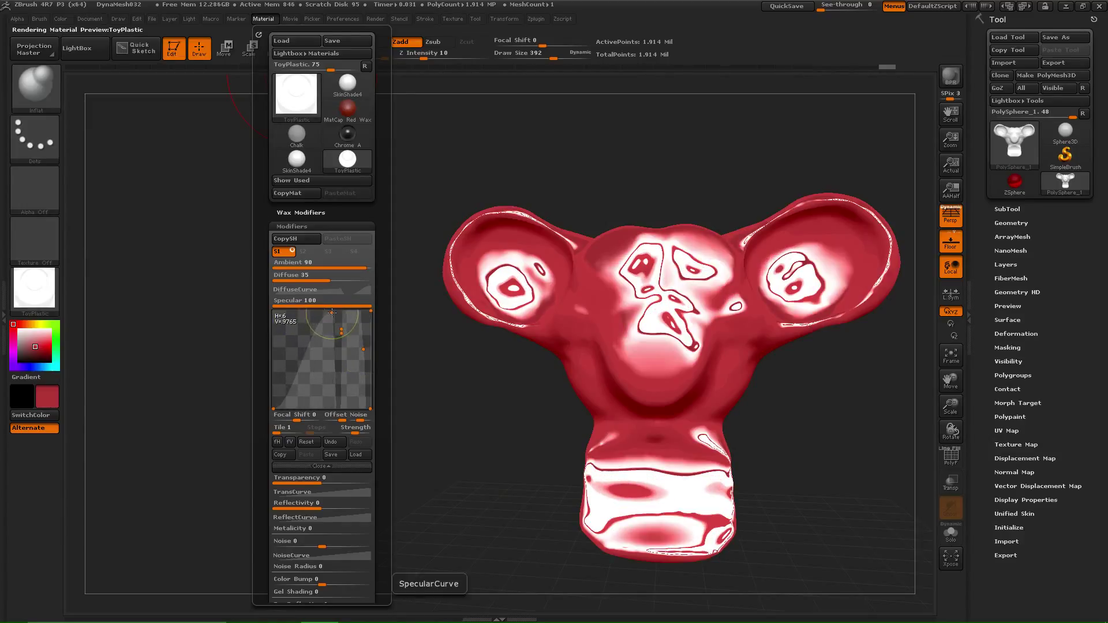
left_click(342, 443)
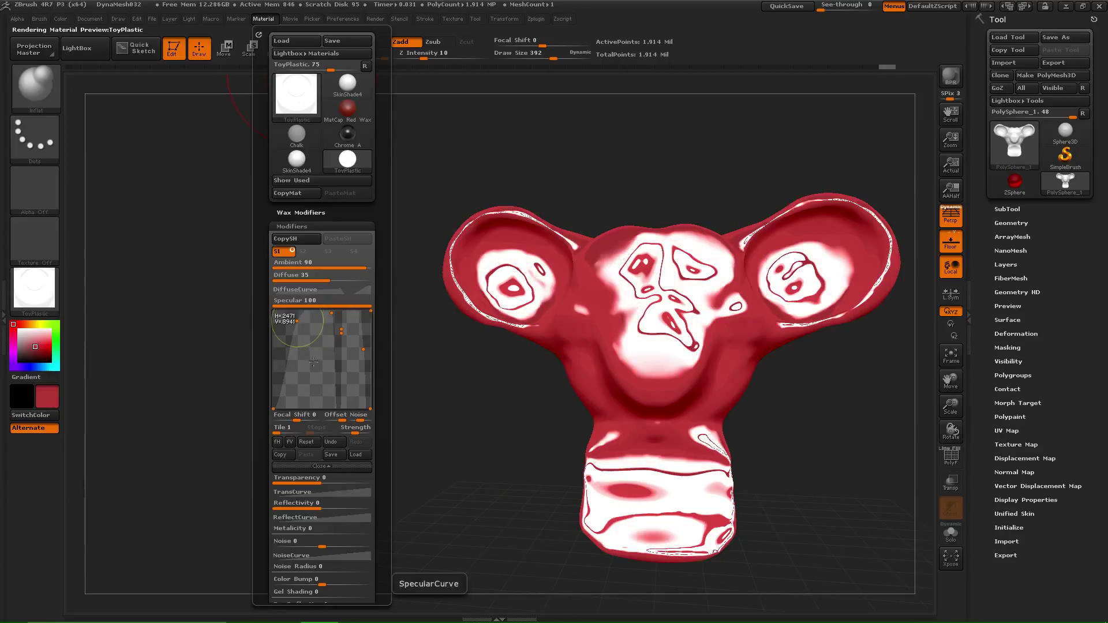
Reset the specular curve and set its Noise to -1 for speckled highlights.
left_click(308, 441)
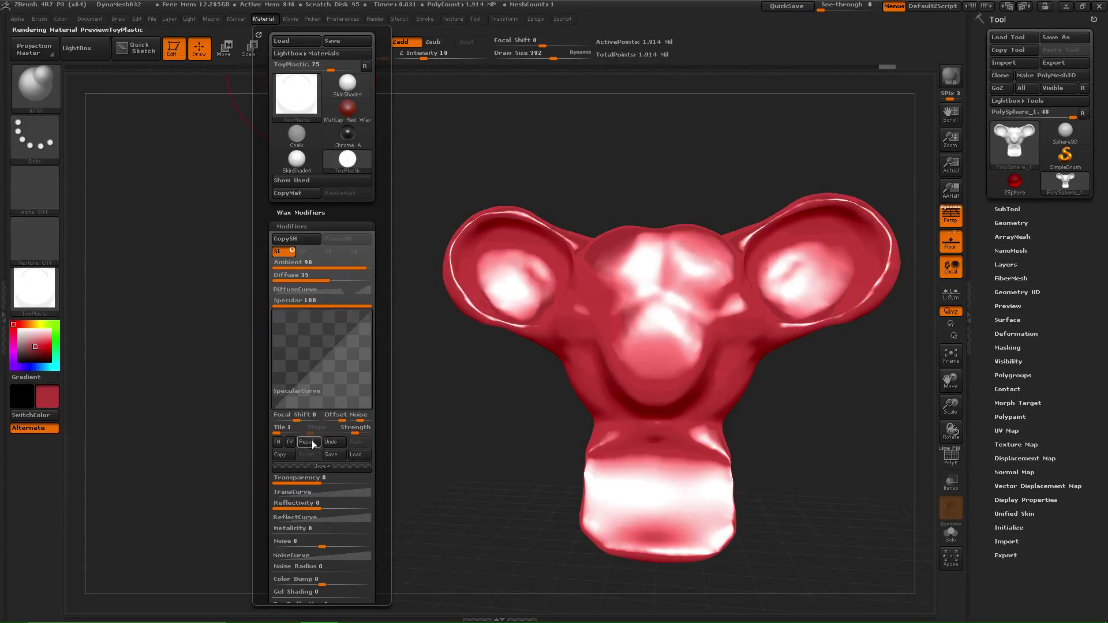
left_click(367, 420)
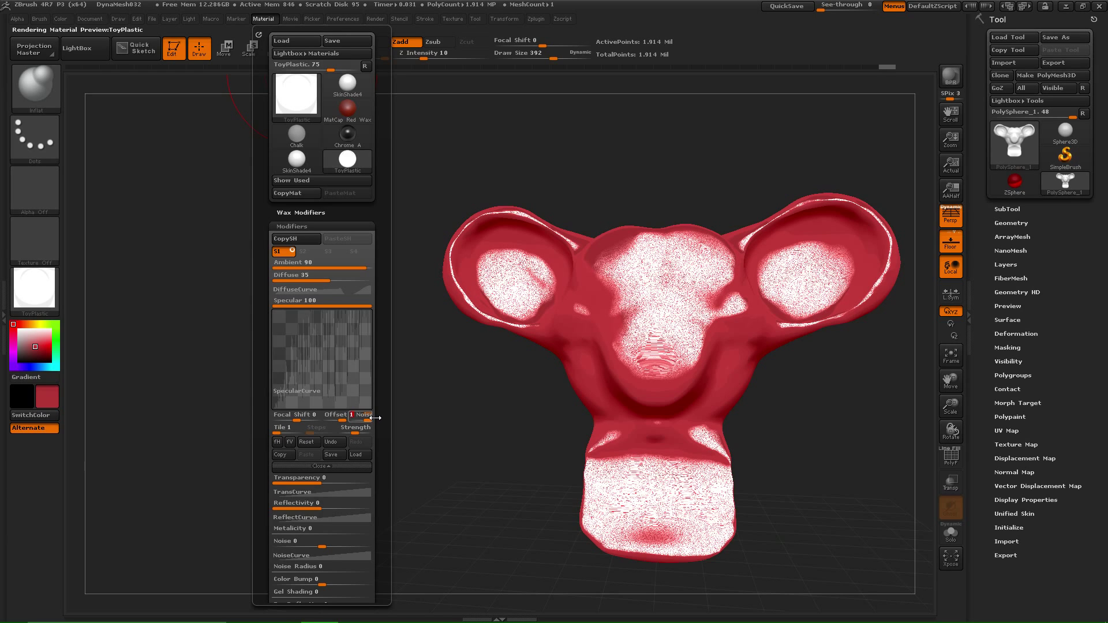
left_click_drag(366, 418, 350, 420)
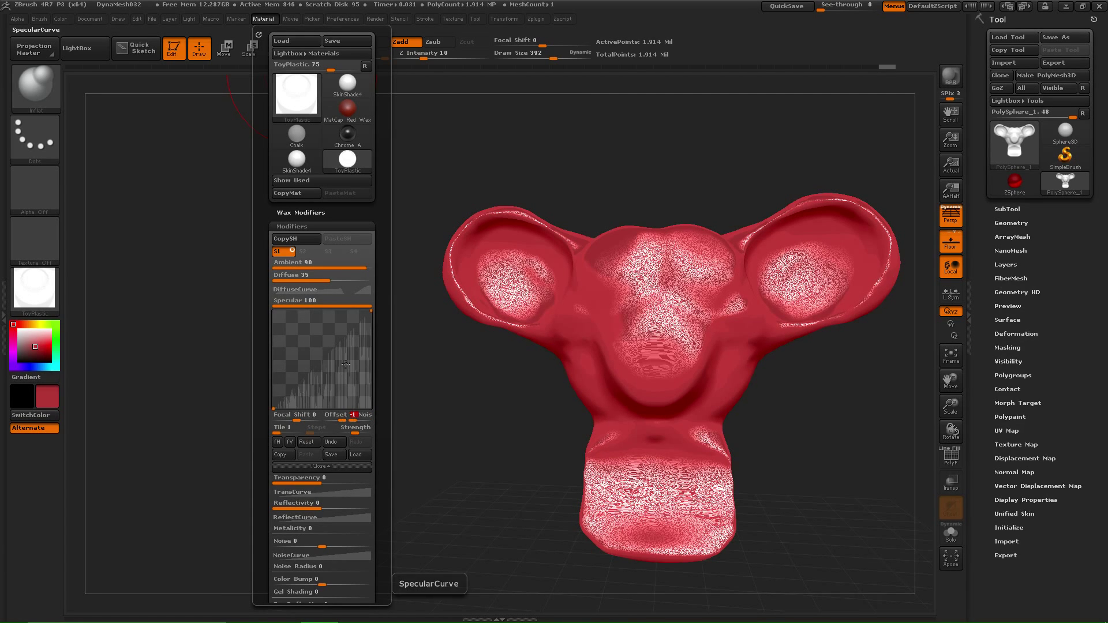
mouse_move(555, 396)
left_mouse_down()
mouse_move(531, 403)
mouse_move(558, 388)
left_mouse_up()
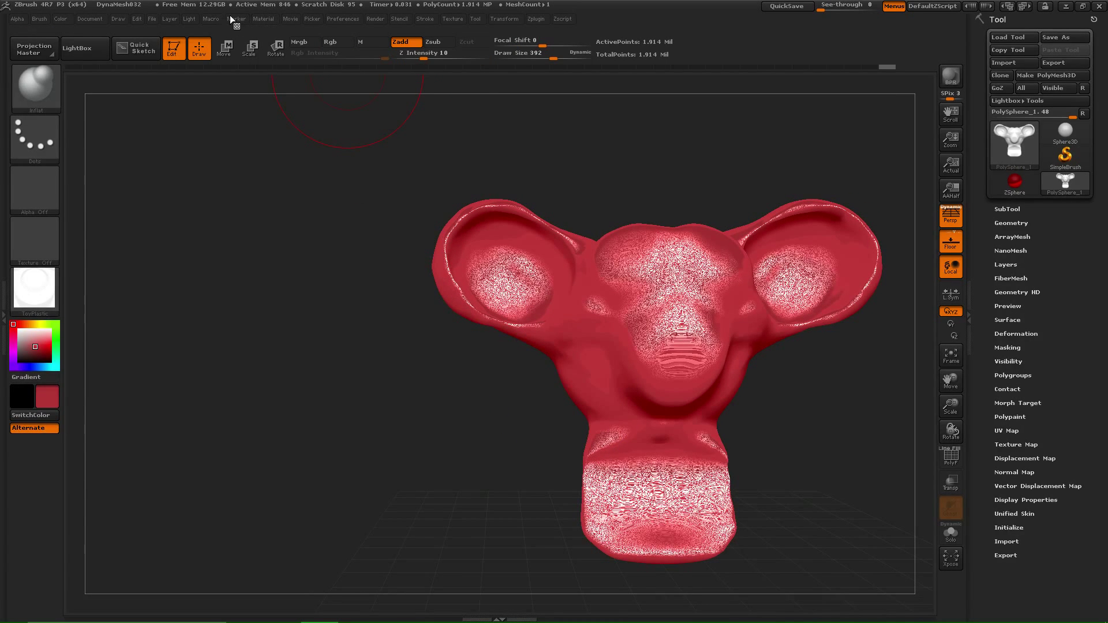
Dock the Material palette in the left tray, and bring its reflection and noise settings into view.
left_click(263, 19)
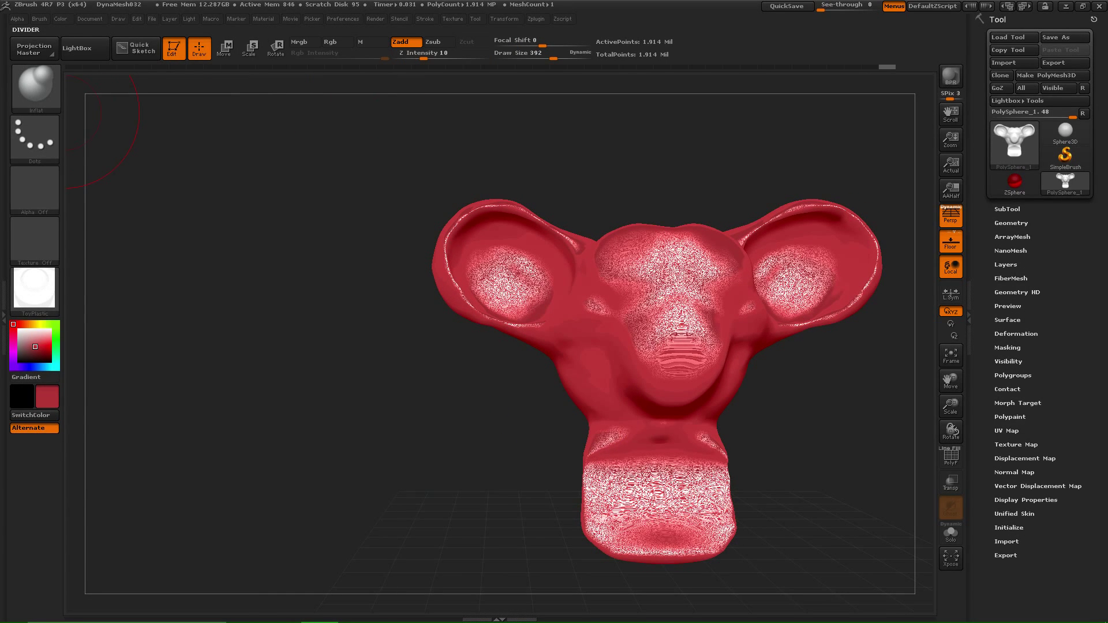
left_click(4, 222)
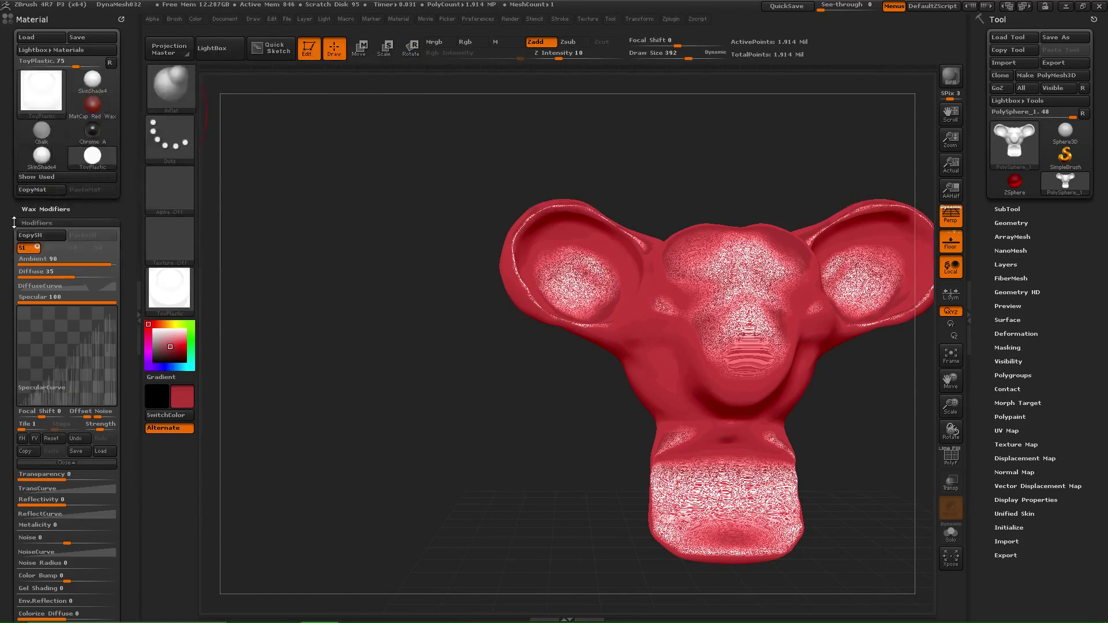
left_click(393, 19)
left_click_drag(395, 30, 29, 90)
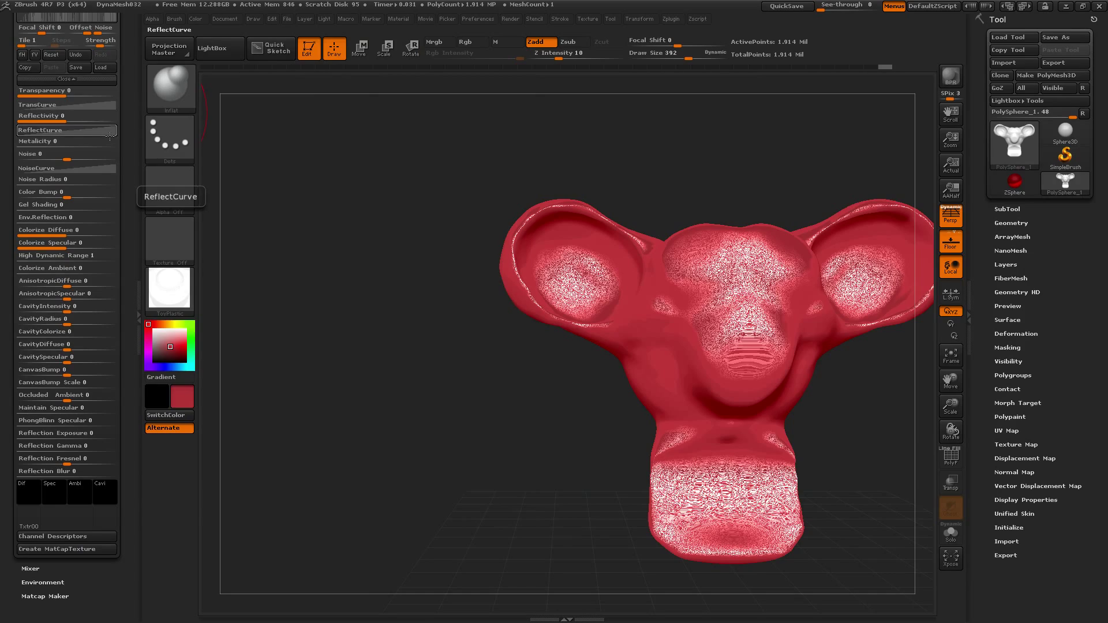
Set the ToyPlastic material's Reflectivity to 80.
left_click_drag(521, 328, 554, 445)
mouse_move(551, 445)
right_mouse_down("ctrl")
mouse_move(532, 457)
mouse_move(495, 442)
right_mouse_up("ctrl")
left_click_drag(495, 442, 402, 419)
right_click_drag(402, 419, 403, 451, "ctrl")
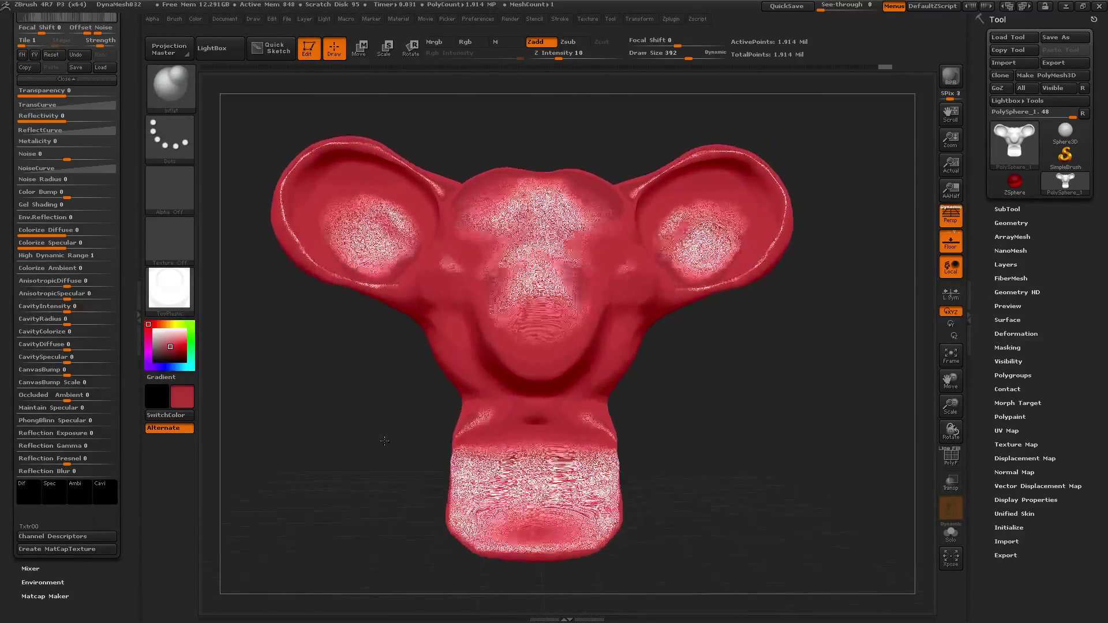
left_click_drag(381, 440, 343, 419, "alt")
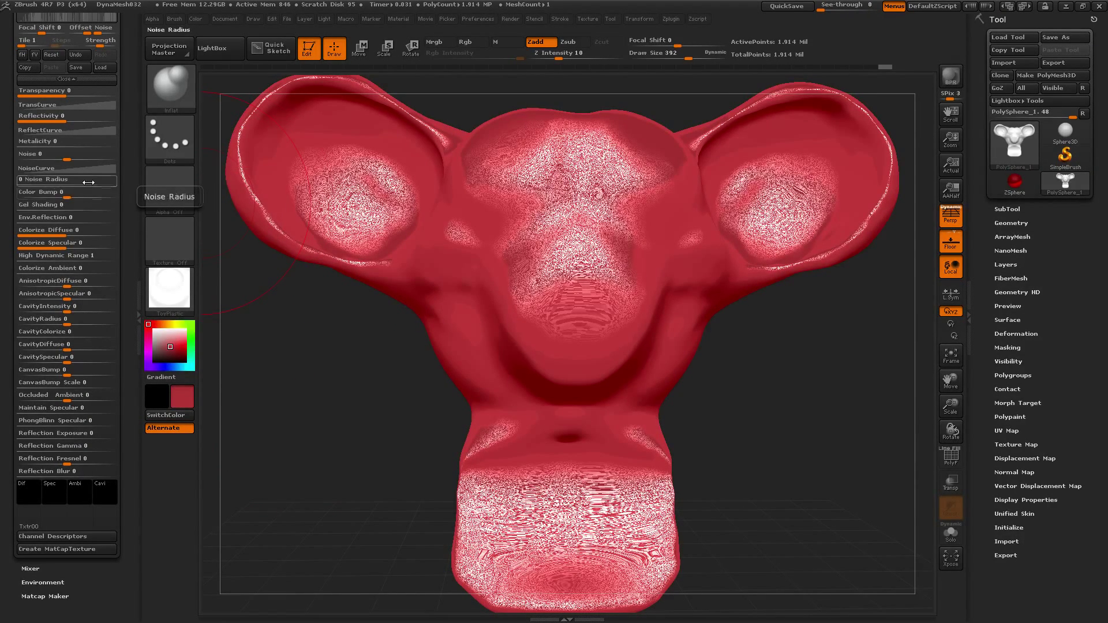
left_click_drag(74, 115, 105, 116)
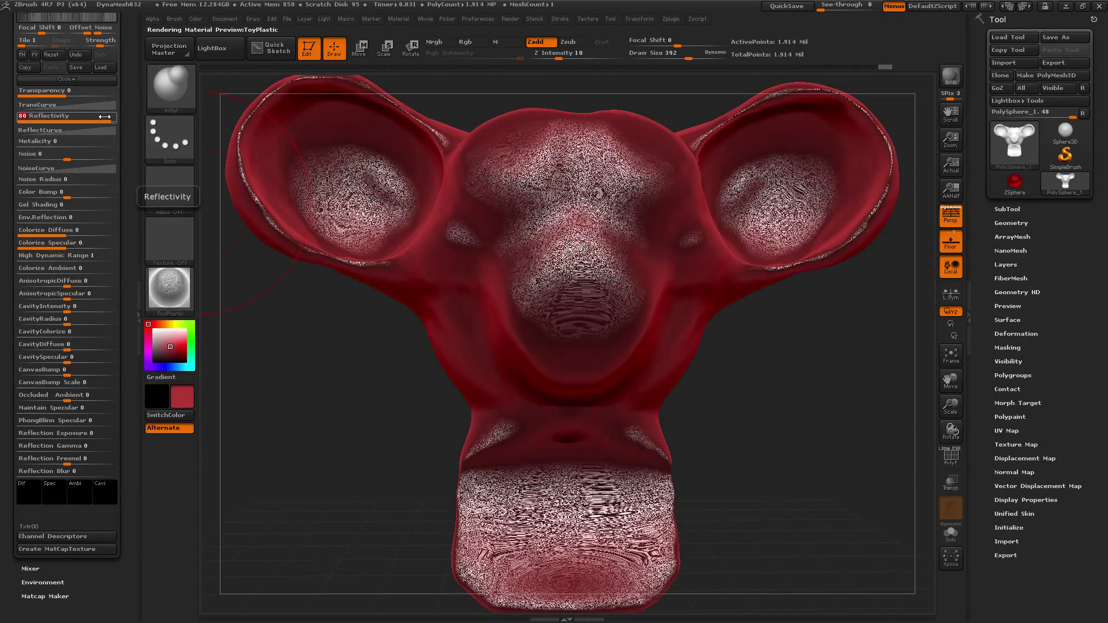
Open the material's reflection curve and reshape it into a tall central peak followed by a deep dip.
left_click(64, 132)
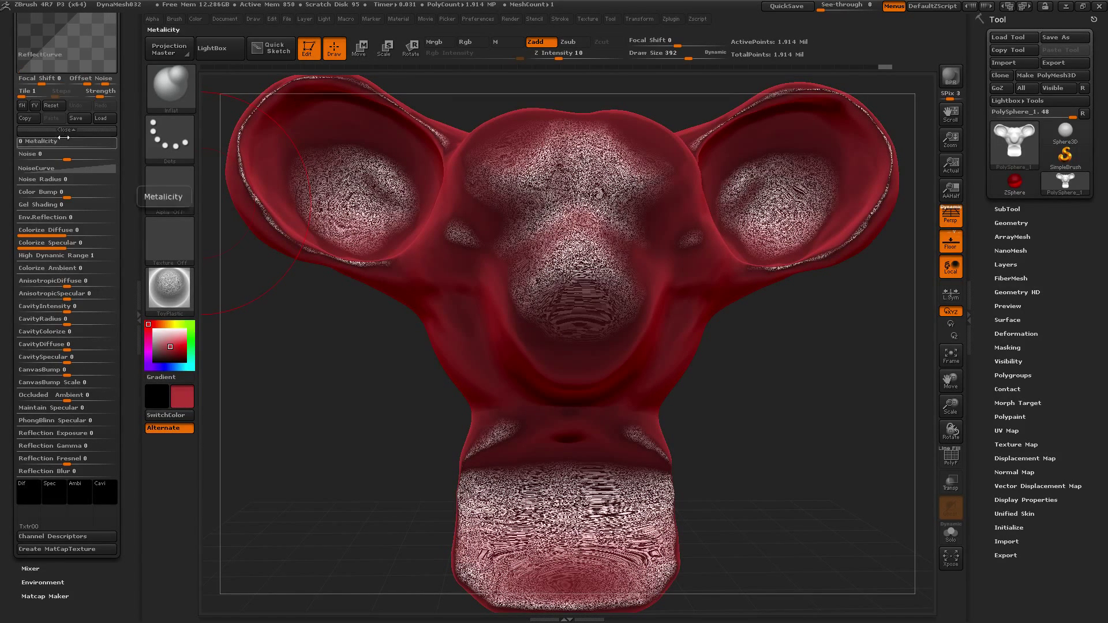
left_click_drag(123, 139, 124, 381)
left_click_drag(83, 284, 66, 227)
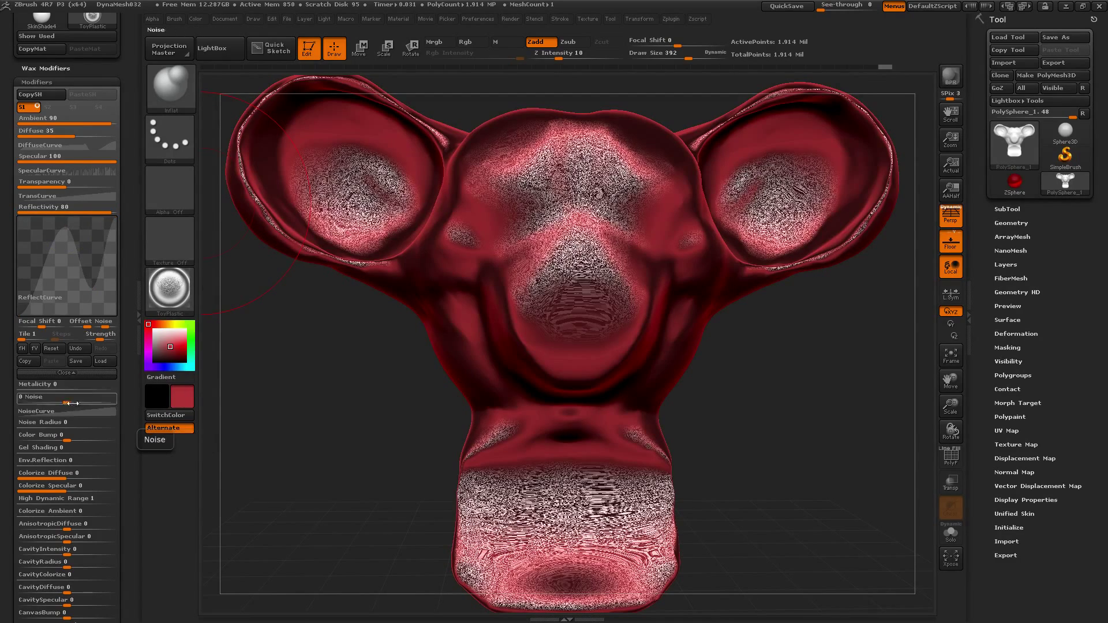
View the save dialog for the reflection curve, cancel it without saving, and collapse the curve editor.
left_click(75, 362)
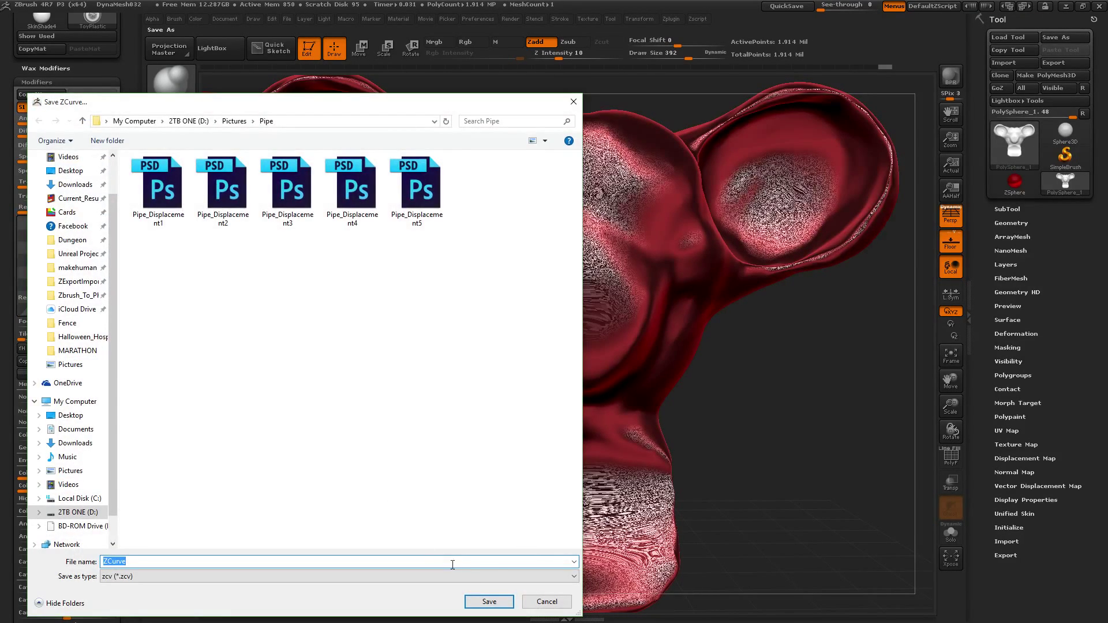
left_click(535, 603)
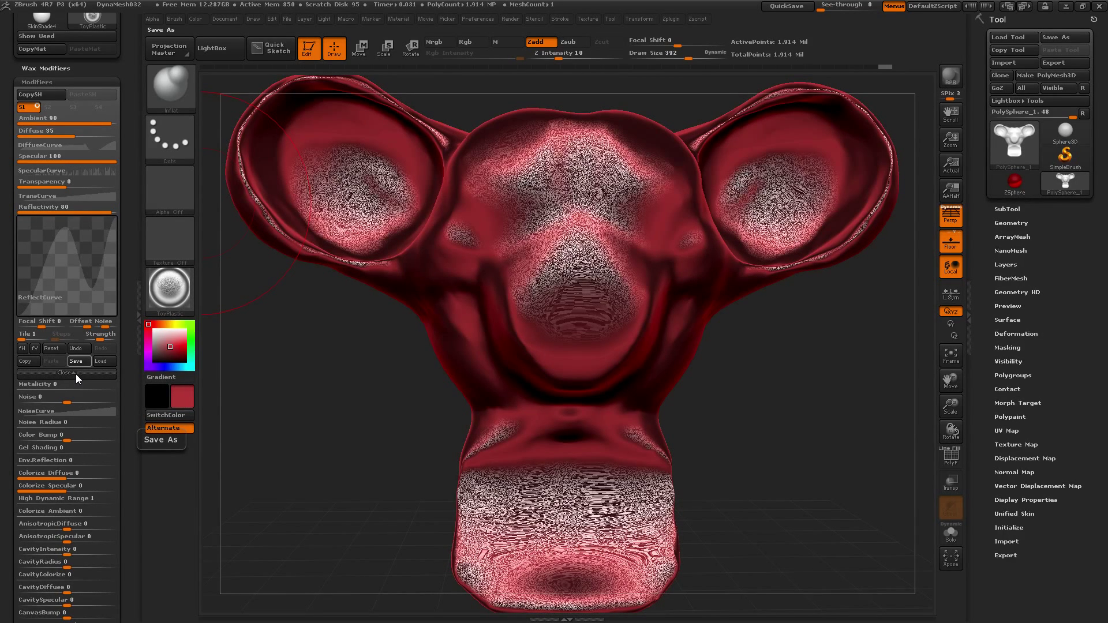
left_click(75, 373)
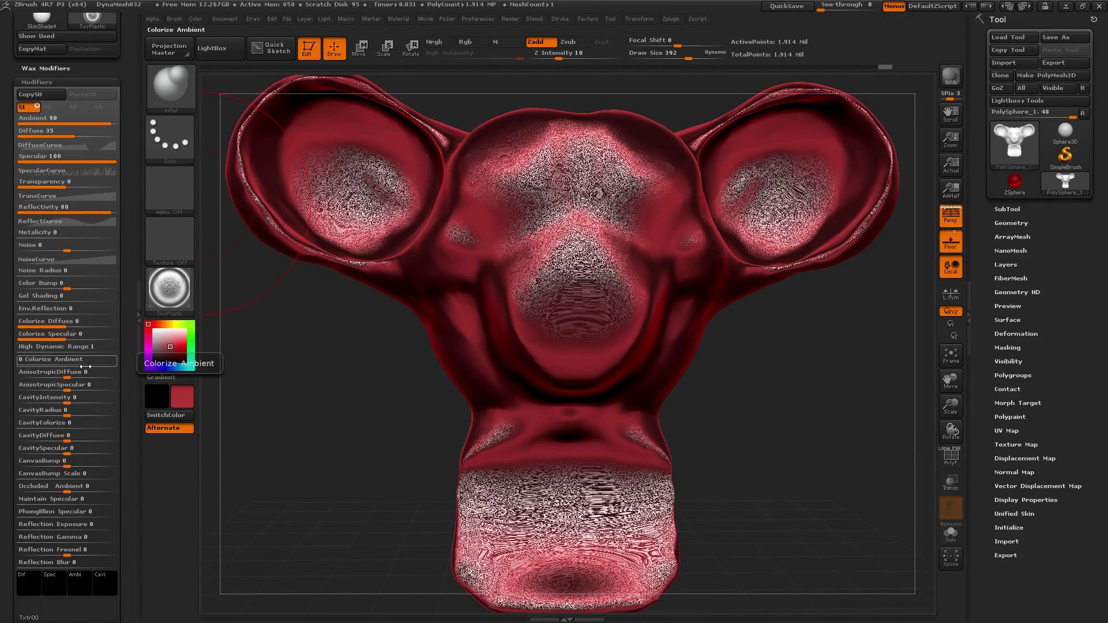
Set Colorize Diffuse to 90, Colorize Specular to -12, High Dynamic Range to about 7.28 and Colorize Ambient to 71.
left_click(90, 321)
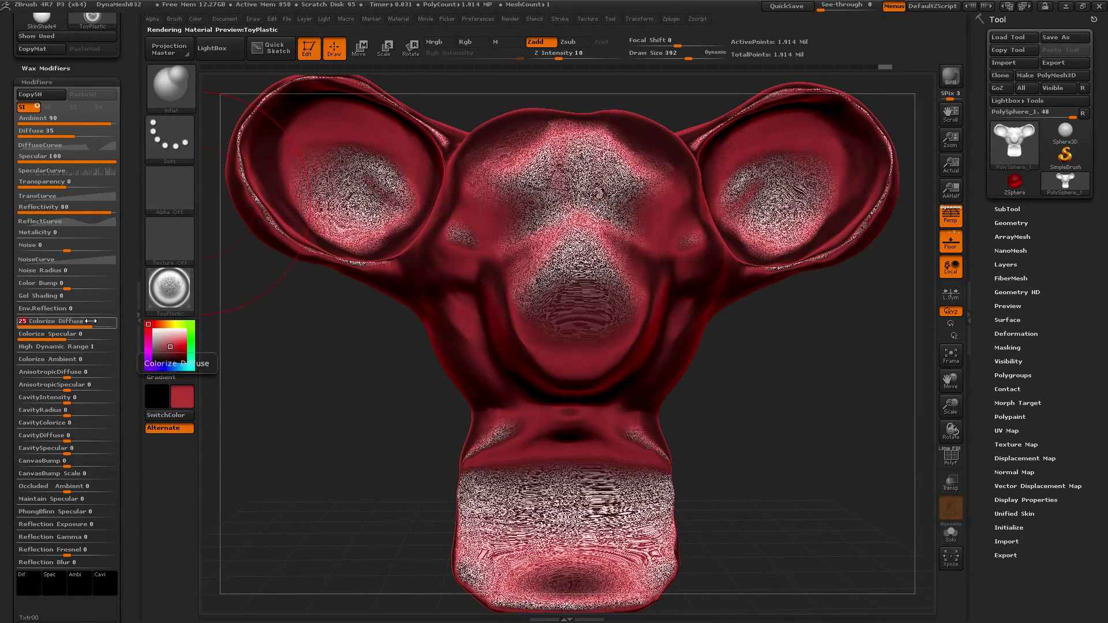
left_click_drag(90, 320, 74, 352)
left_click(37, 334)
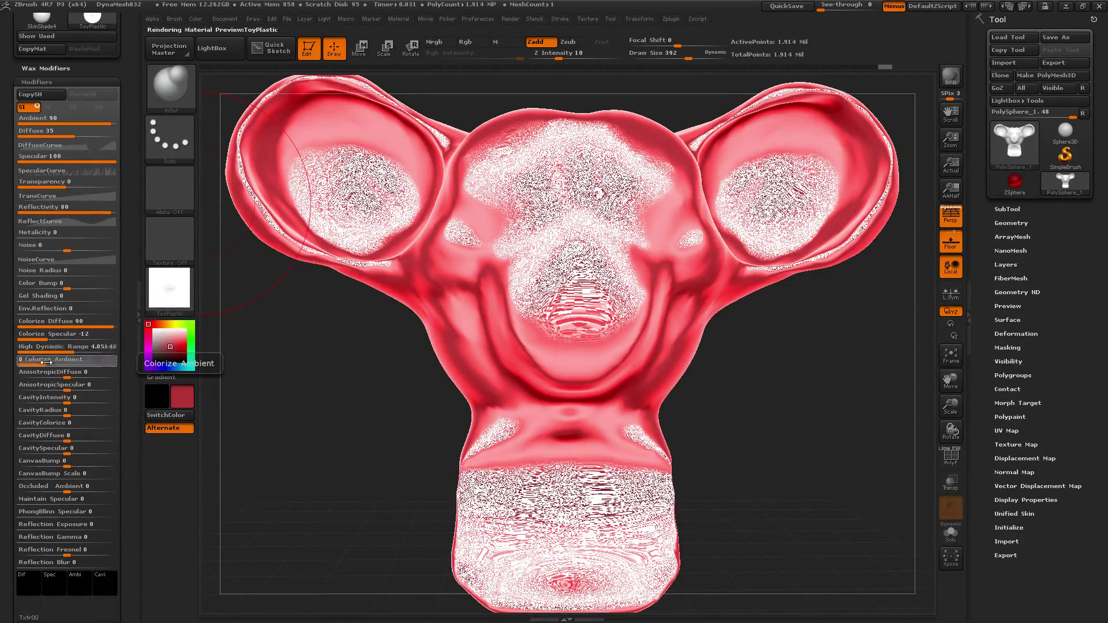
left_click_drag(56, 360, 96, 350)
Set AnisotropicDiffuse to about 0.42, AnisotropicSpecular to 0.58, CavityIntensity to 489, CavityRadius to 5, CavityColorize to 0.58 and CavityDiffuse to 0.83.
left_click(68, 374)
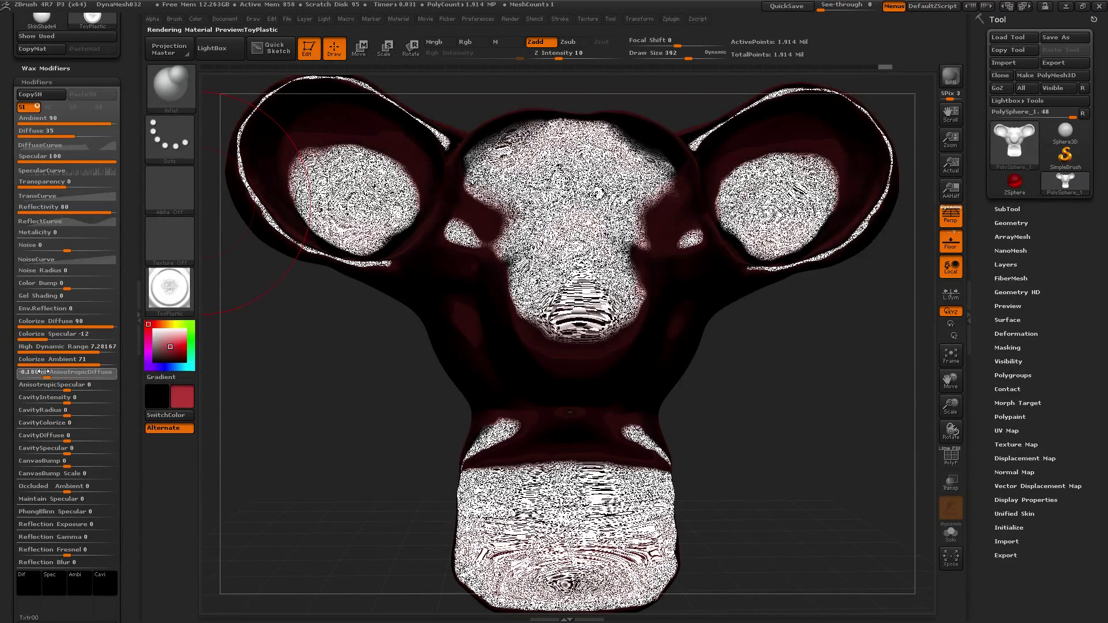
left_click(70, 374)
left_click_drag(70, 374, 105, 440)
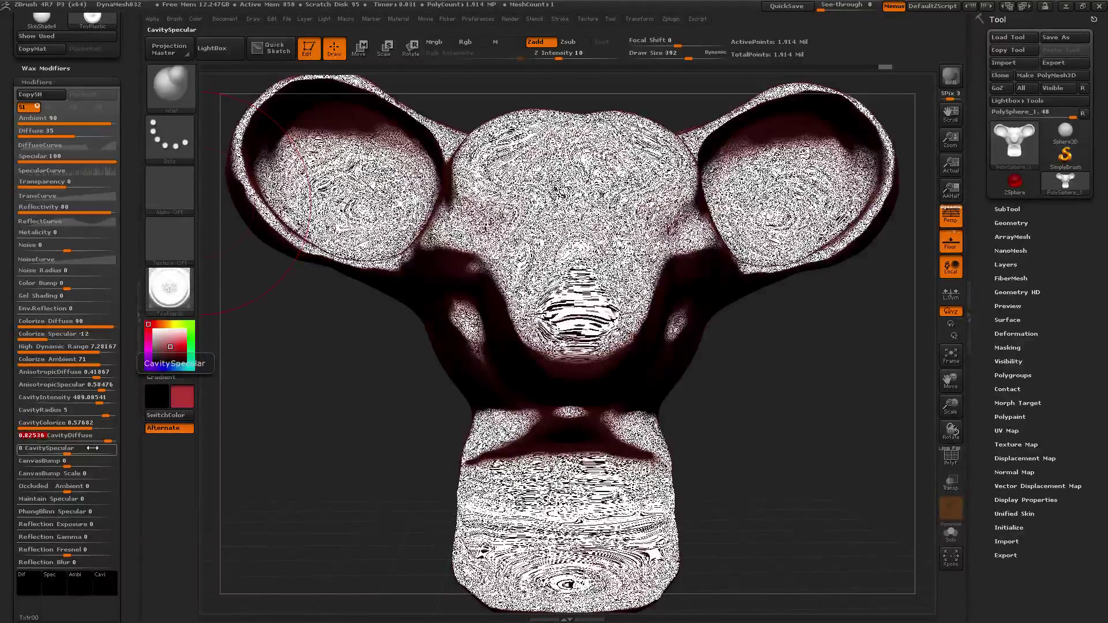
Set CavitySpecular to about 0.58, CanvasBump to about 0.82 and Maintain Specular to about 0.64.
left_click_drag(68, 462, 104, 453)
left_click_drag(82, 496, 93, 497)
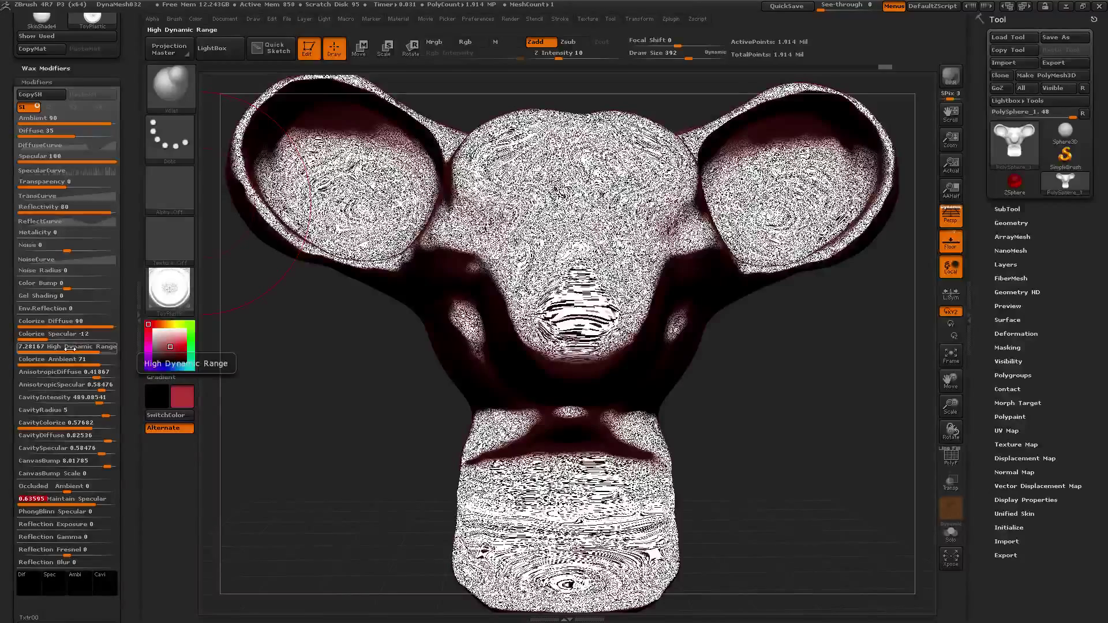
Set High Dynamic Range to about 1.76, Colorize Diffuse to 1, Reflectivity to 0 and Metalicity to 100.
left_click_drag(69, 349, 23, 323)
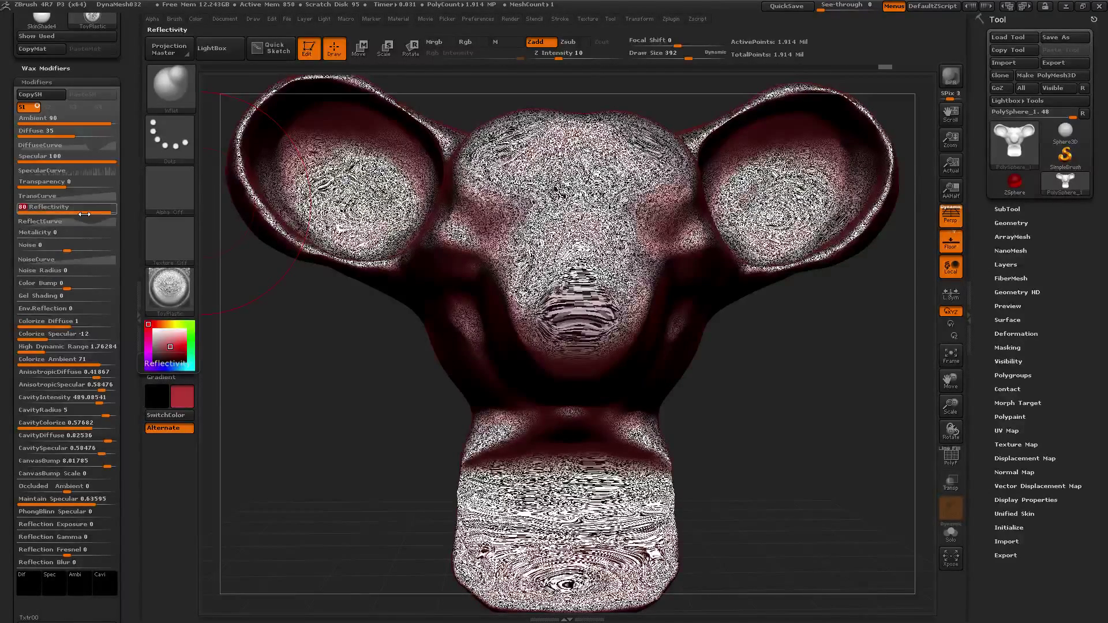
left_click_drag(85, 214, 67, 215)
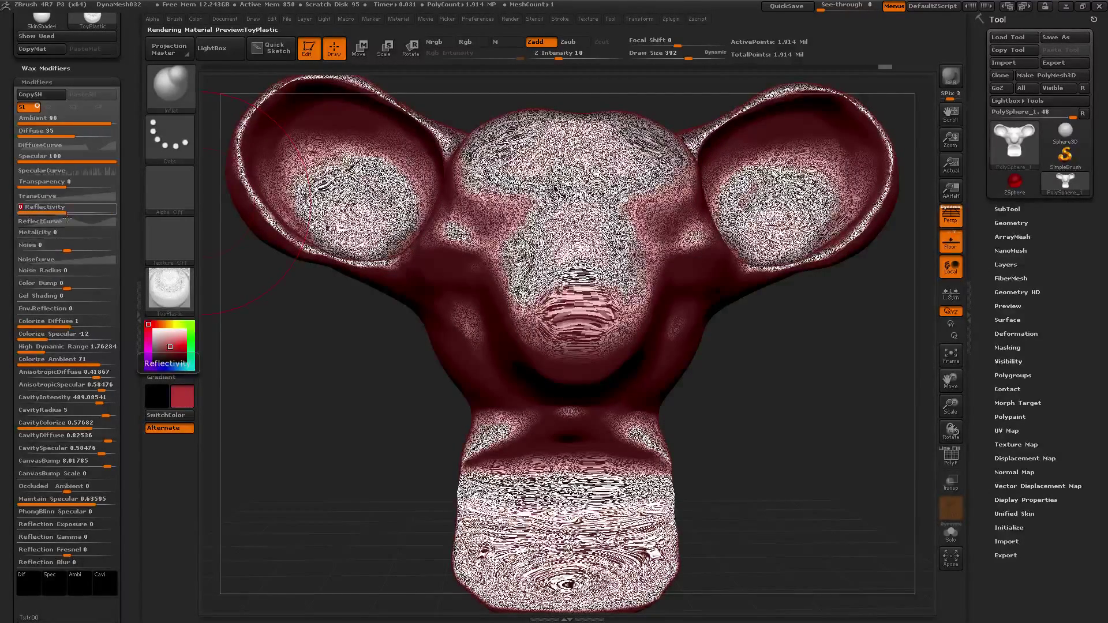
left_click_drag(82, 233, 121, 235)
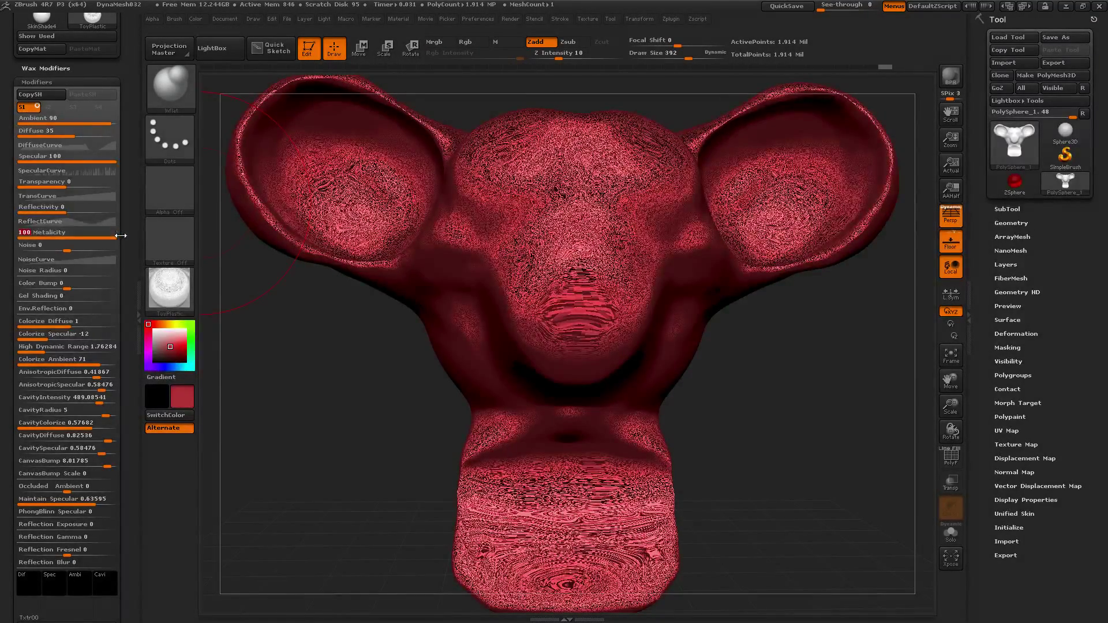
Reshape the reflection curve with a low point near its middle, and collapse the curve editor.
left_click(73, 222)
left_click_drag(69, 245, 67, 300)
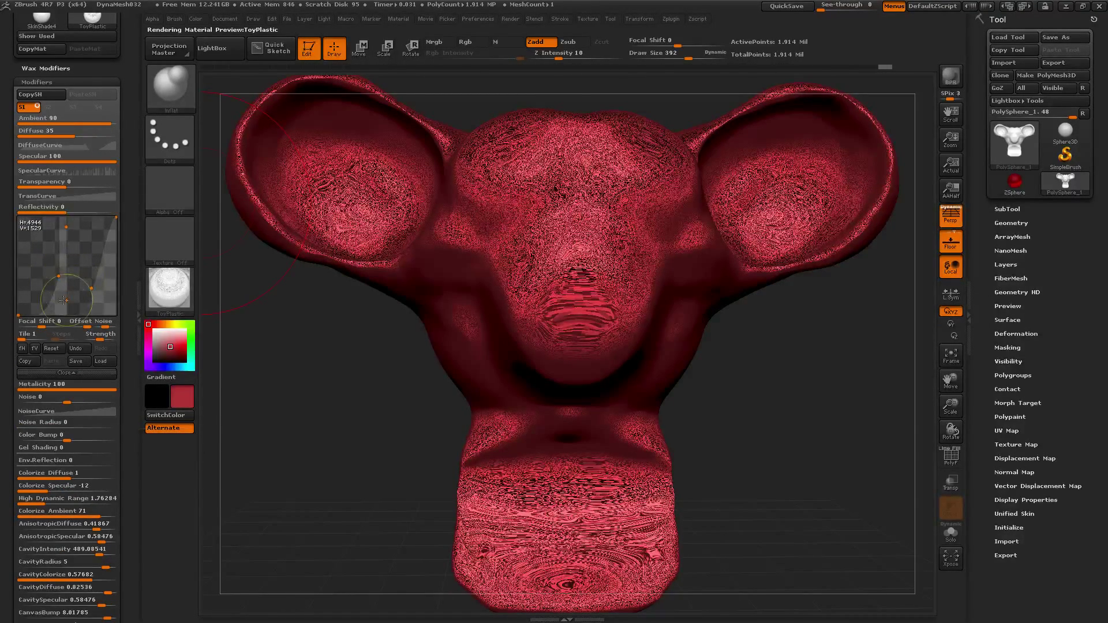
left_click(67, 372)
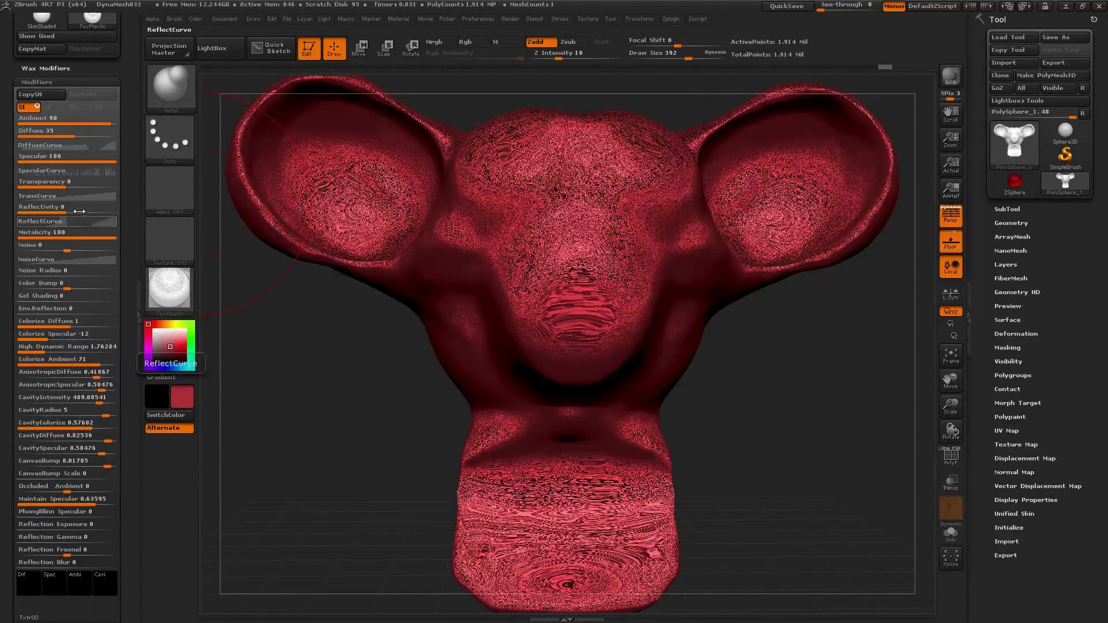
Reset the material's specular curve to remove its noise, and collapse the curve editor.
left_click(74, 171)
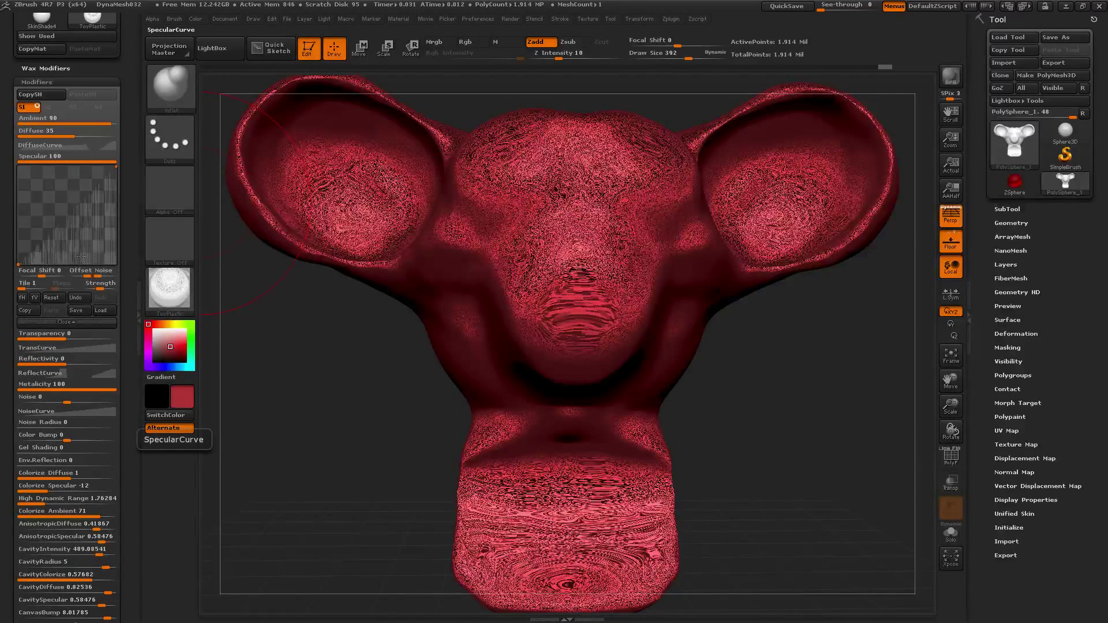
left_click(51, 297)
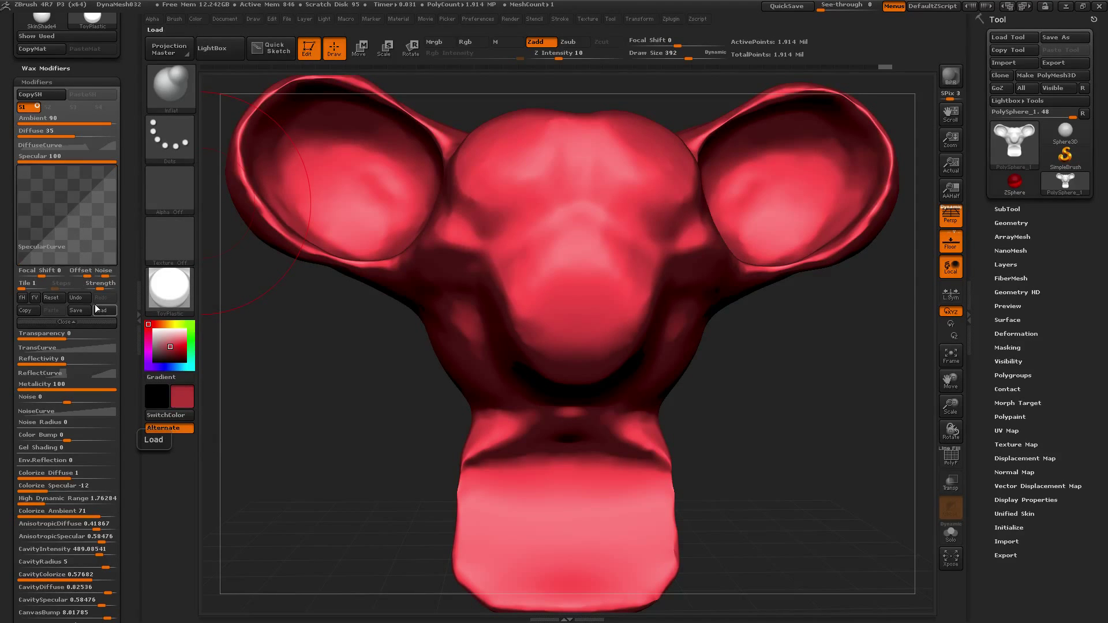
left_click(89, 321)
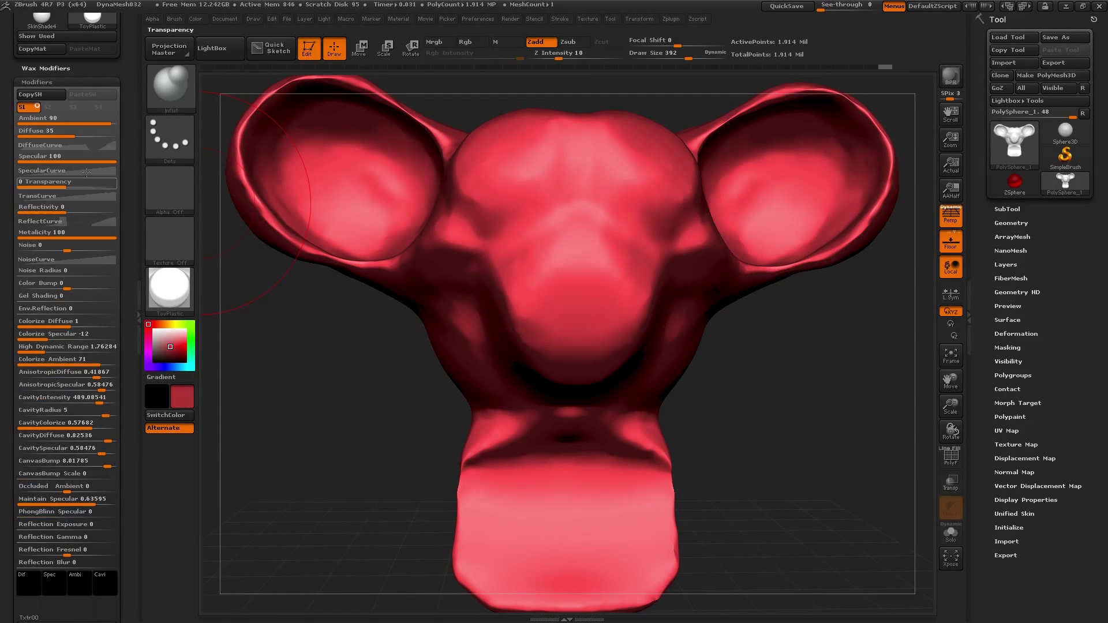
Set the material's Ambient to 91 and Colorize Ambient to 45.
left_click(67, 125)
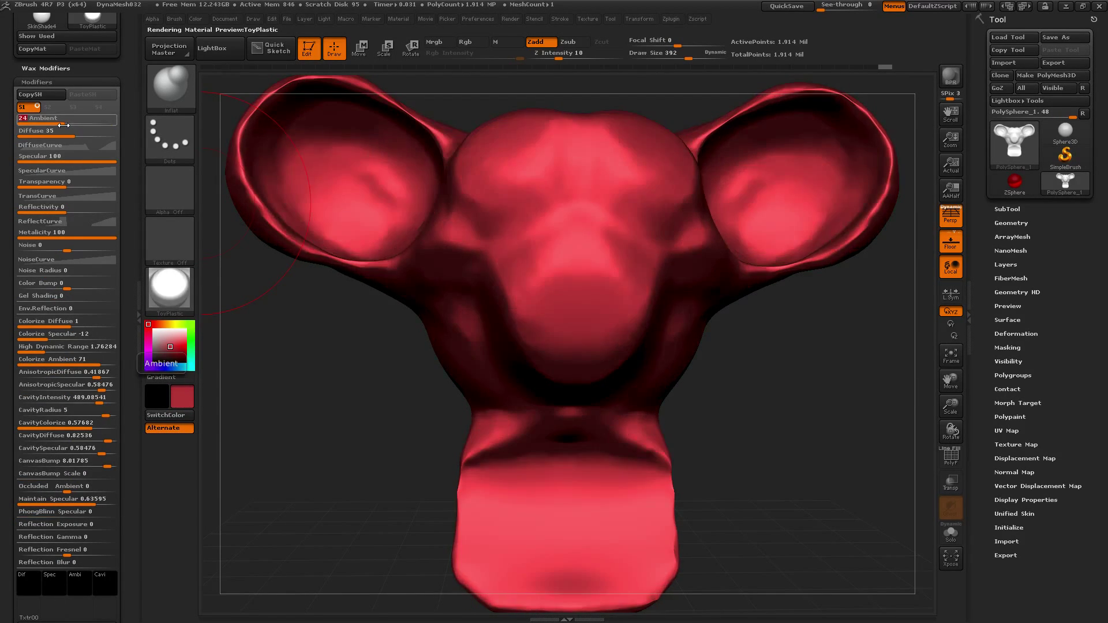
left_click_drag(64, 124, 107, 123)
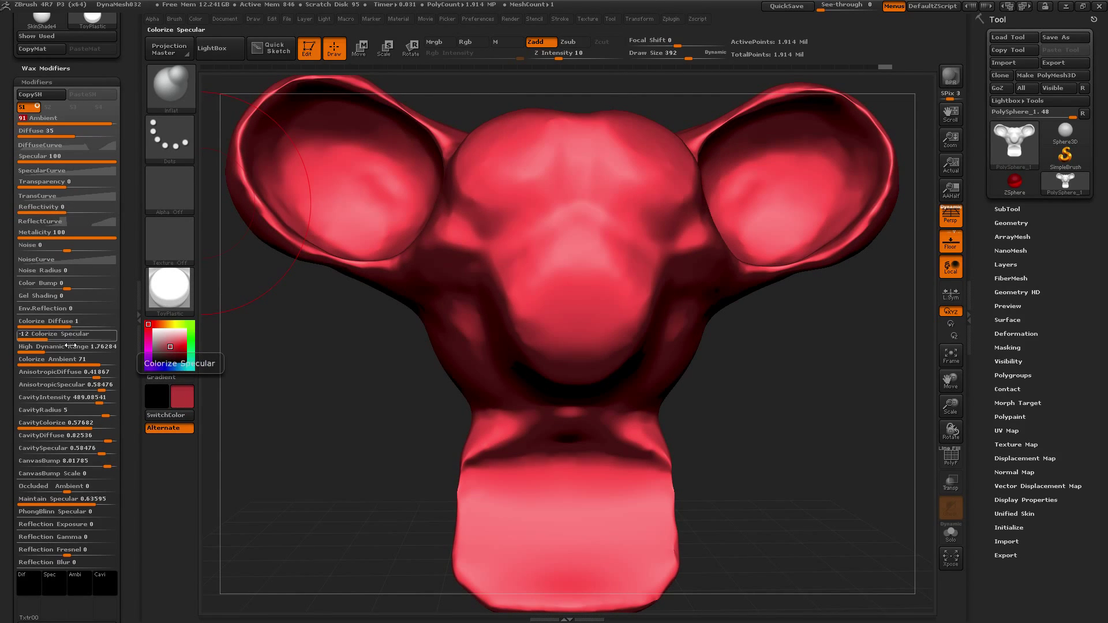
left_click_drag(69, 361, 82, 363)
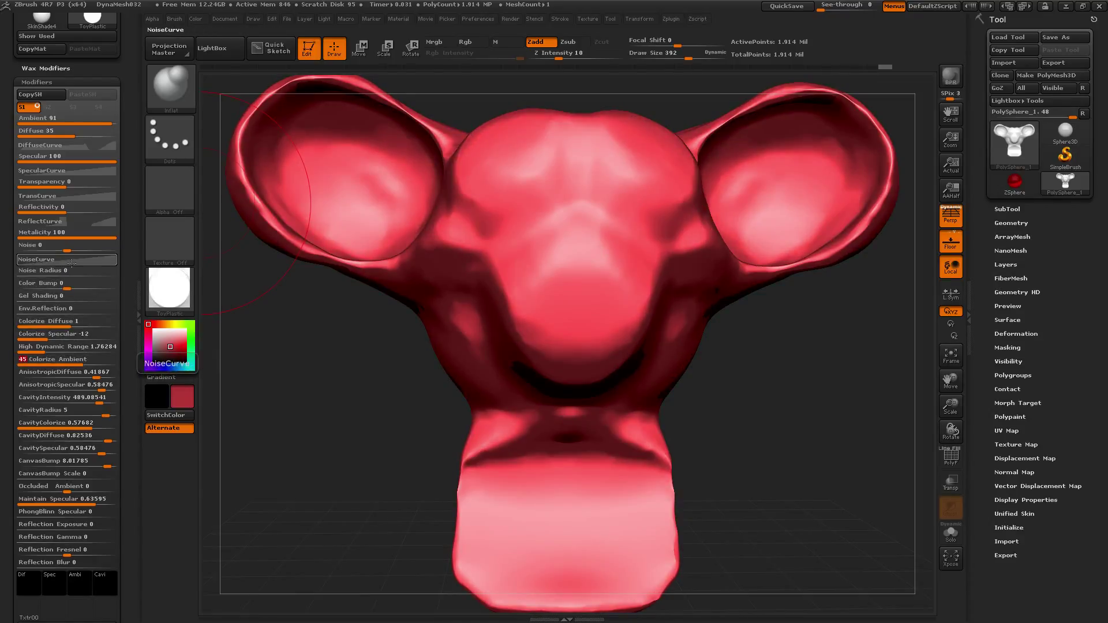
Try reshaping the material's noise curve with added points, reset it, and collapse the curve editor.
left_click(71, 261)
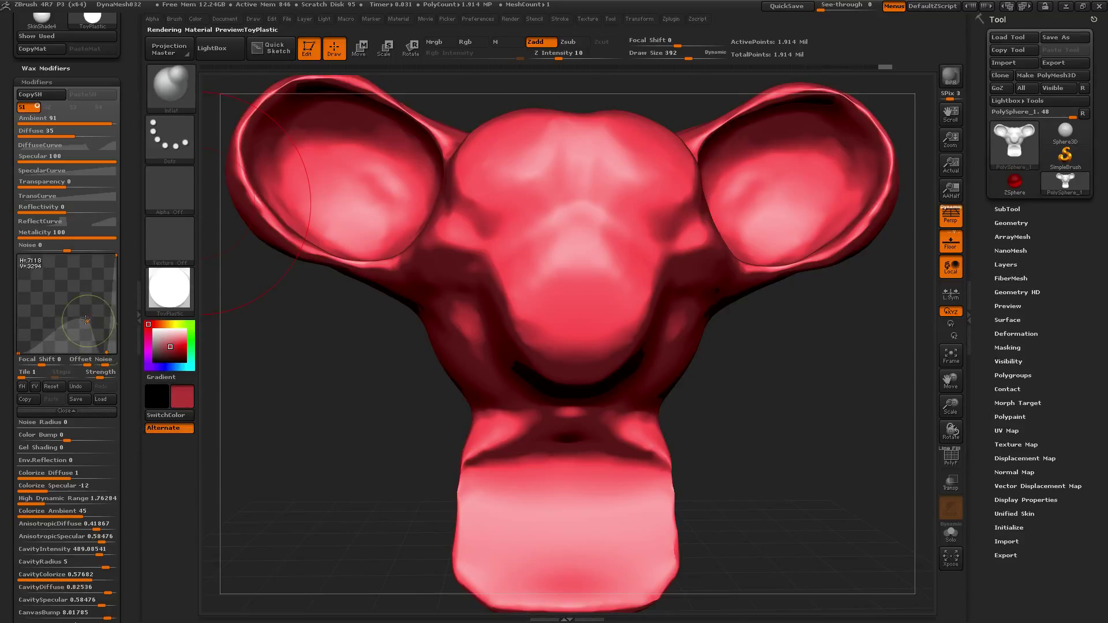
left_click(55, 387)
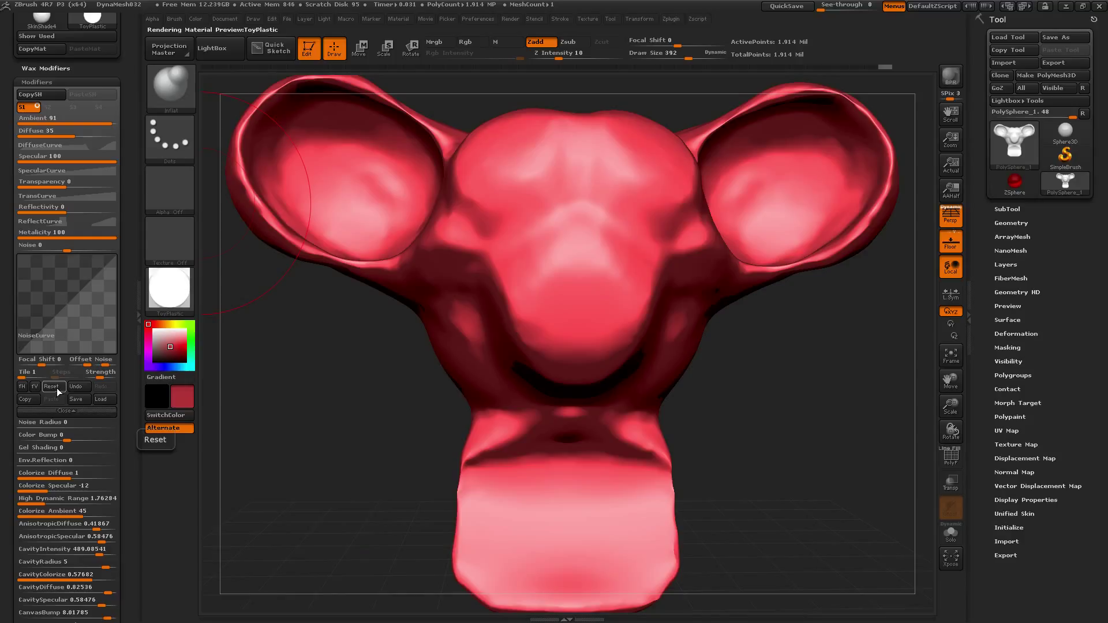
left_click(80, 410)
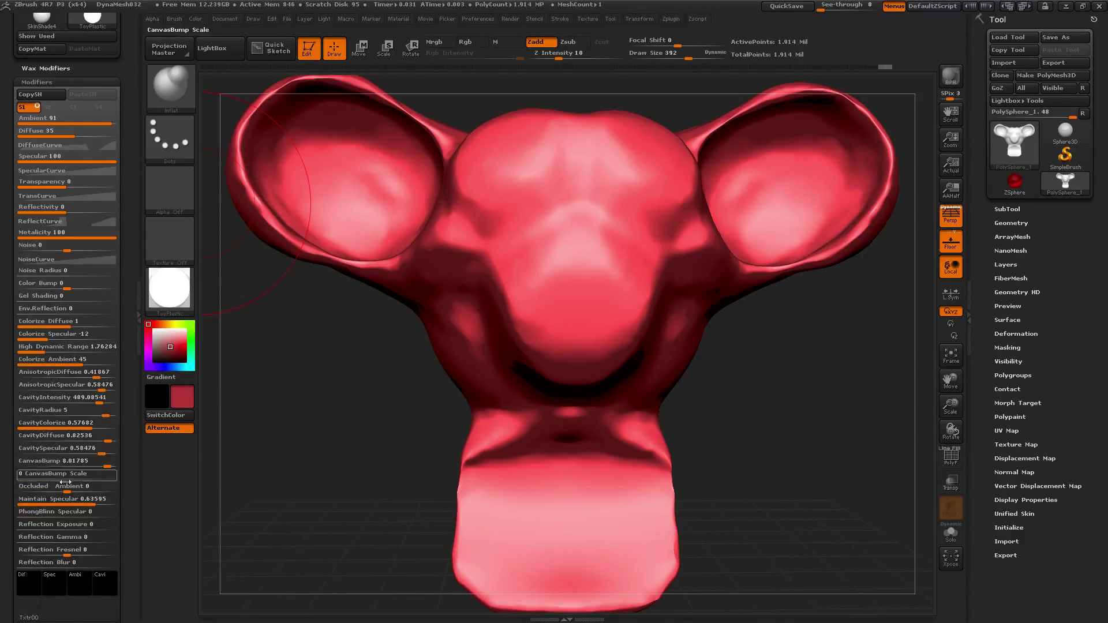
Set Maintain Specular to about 0.99 and Reflection Exposure to about 0.01.
mouse_move(74, 500)
left_mouse_down()
mouse_move(48, 501)
mouse_move(116, 501)
left_mouse_up()
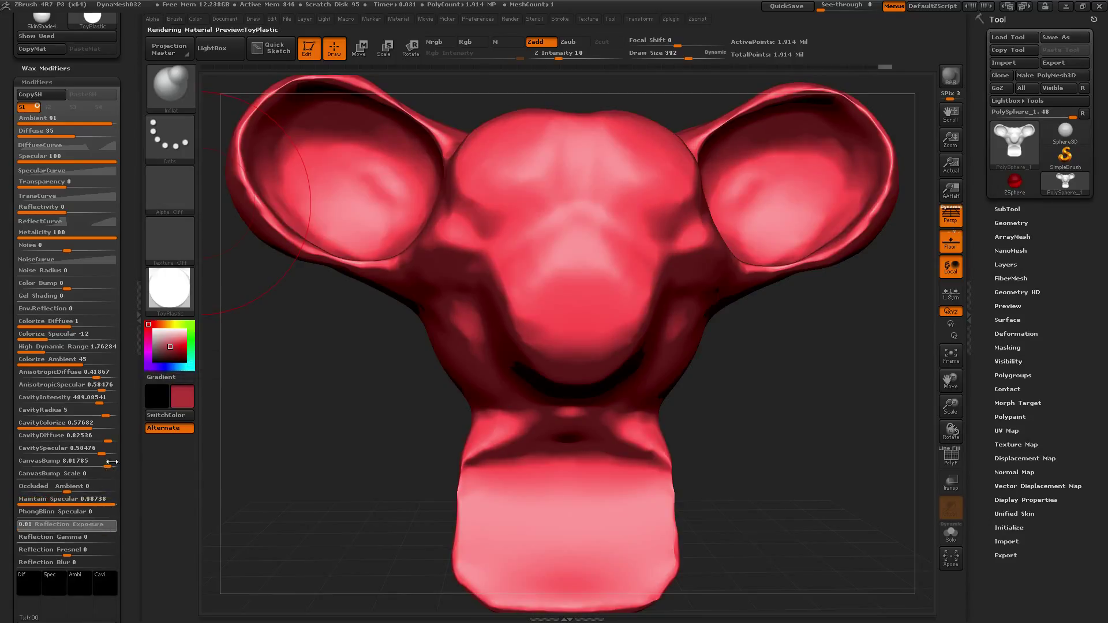
Set the material's diffuse color to a medium blue and its specular color to green.
left_click(30, 584)
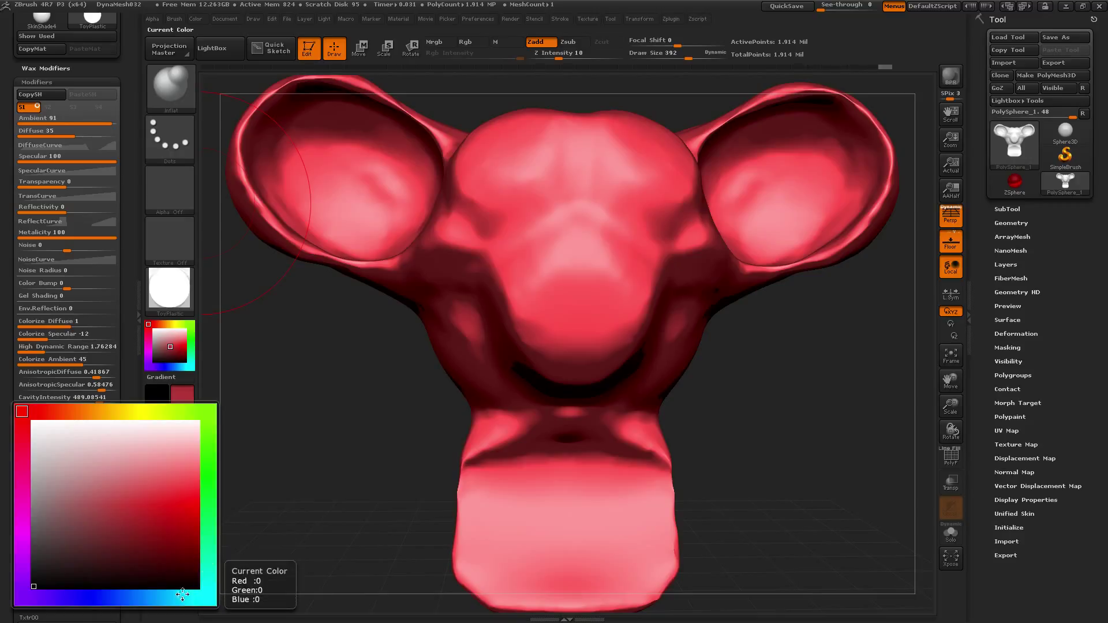
left_click(128, 598)
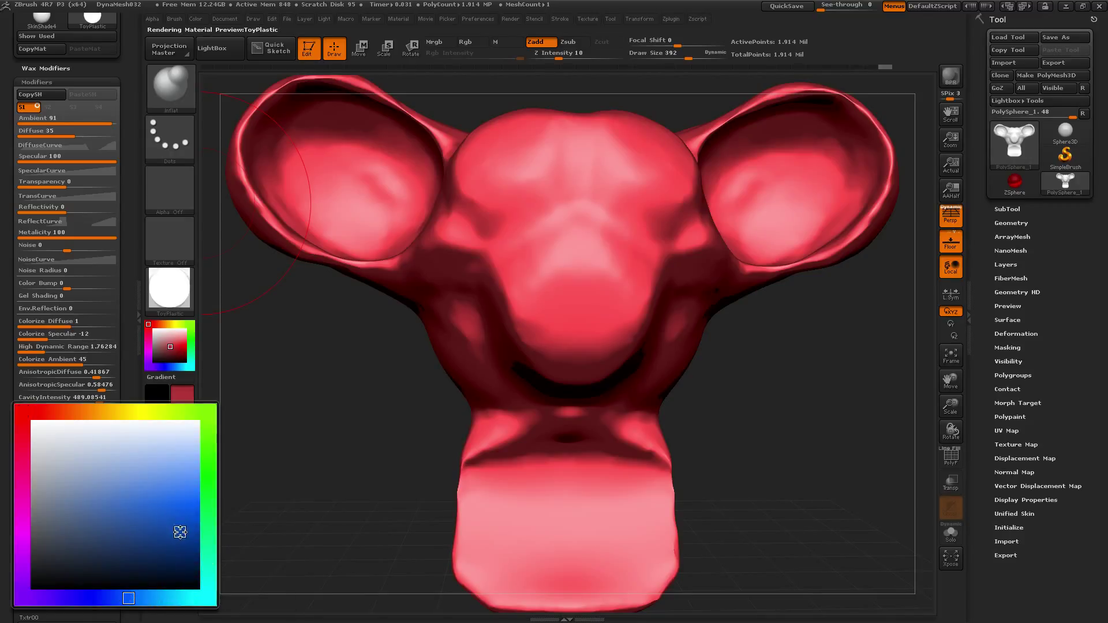
left_click(56, 583)
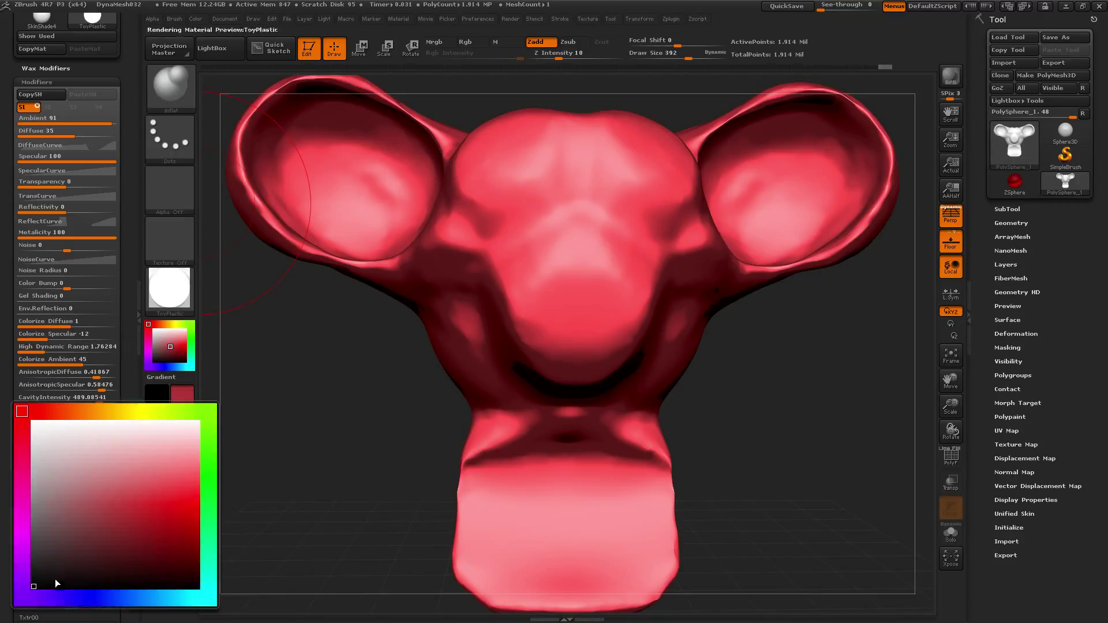
left_click(198, 411)
left_click(152, 536)
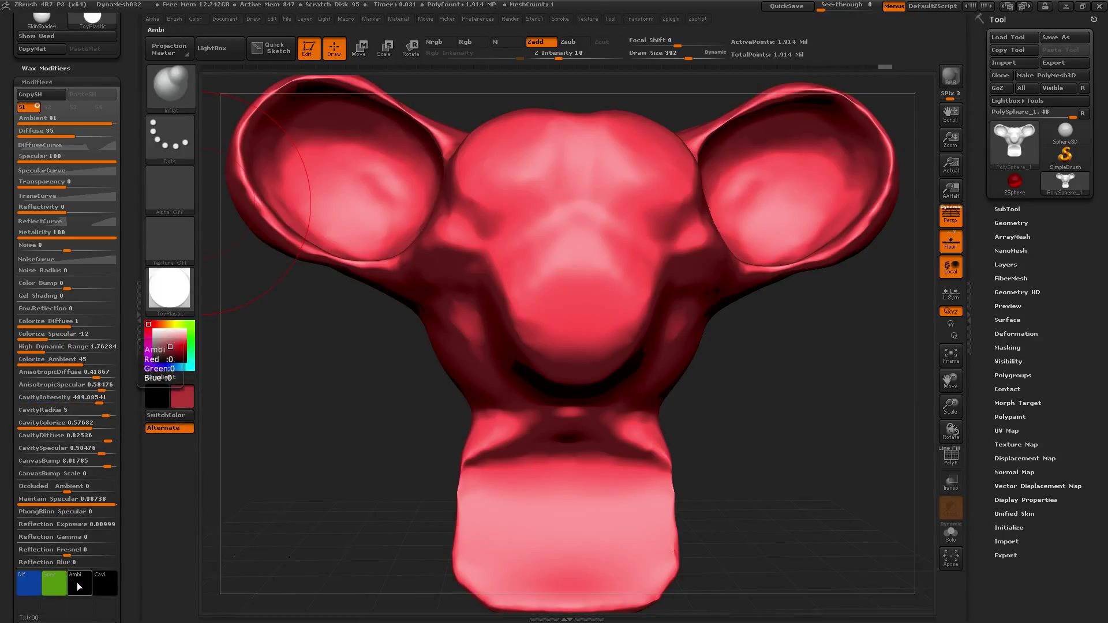
Set the material's ambient color to a dark orange and its cavity color to purple with RGB 125, 0, 162.
left_click(79, 586)
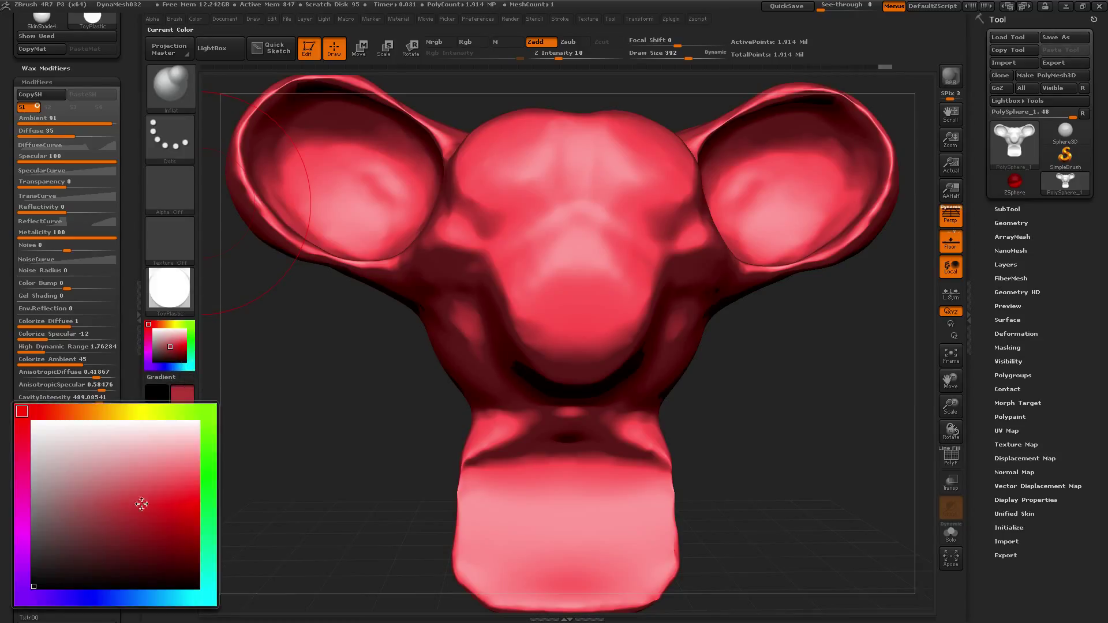
left_click(102, 411)
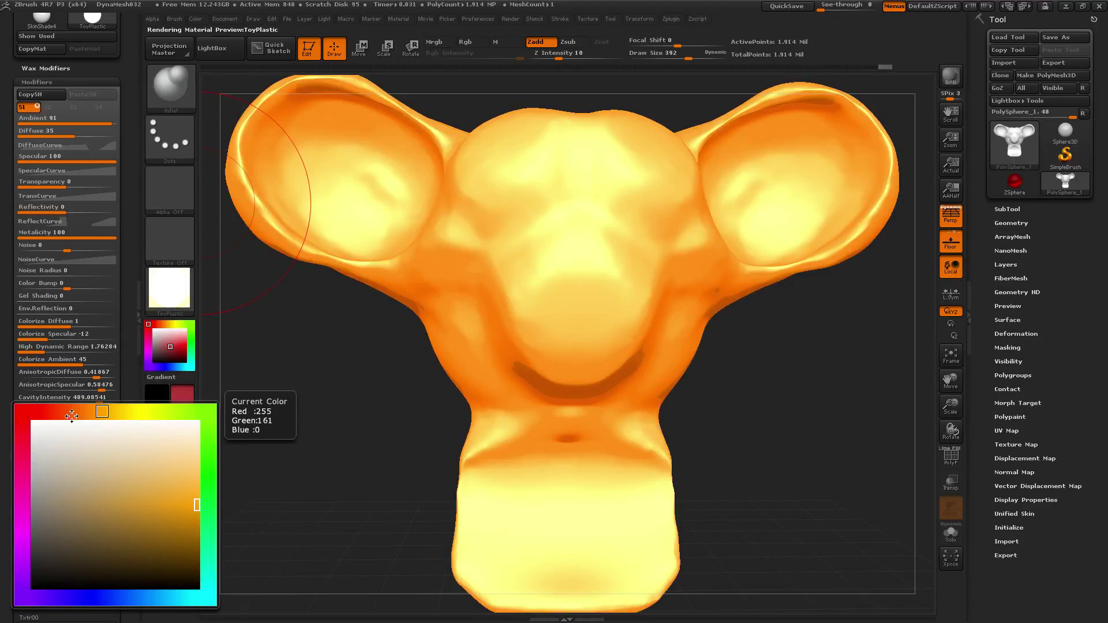
left_click(71, 413)
left_click(188, 526)
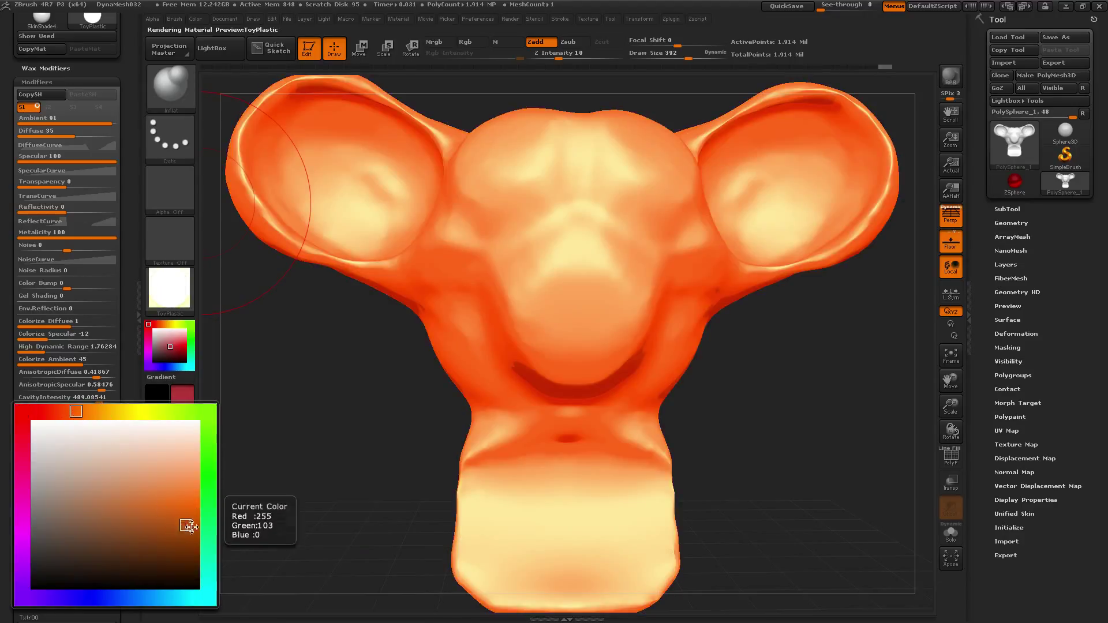
left_click(190, 526)
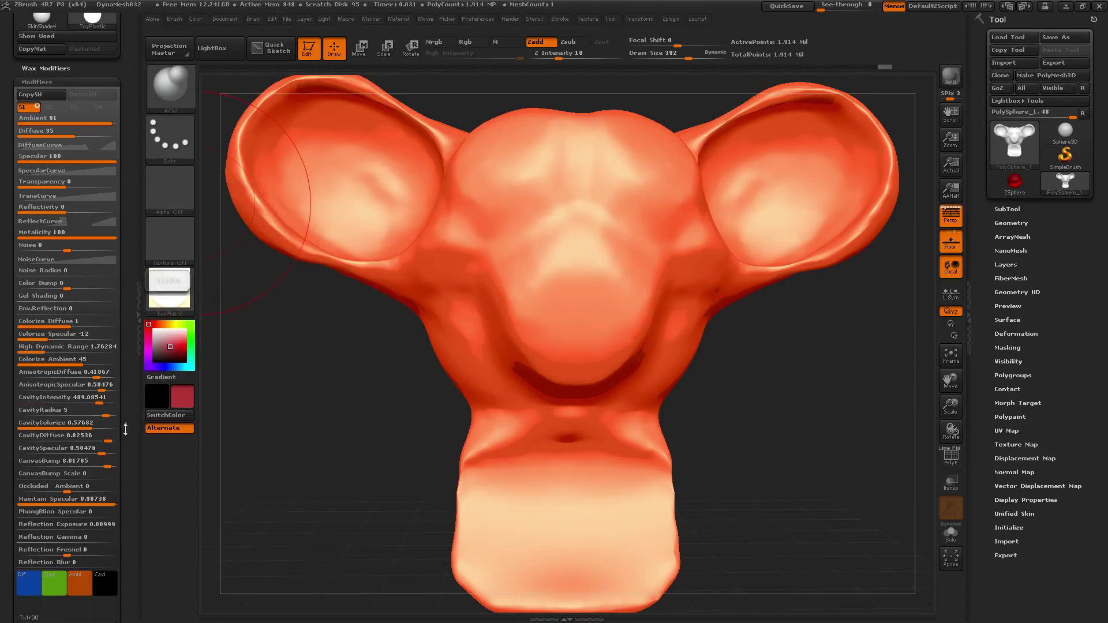
left_click(107, 587)
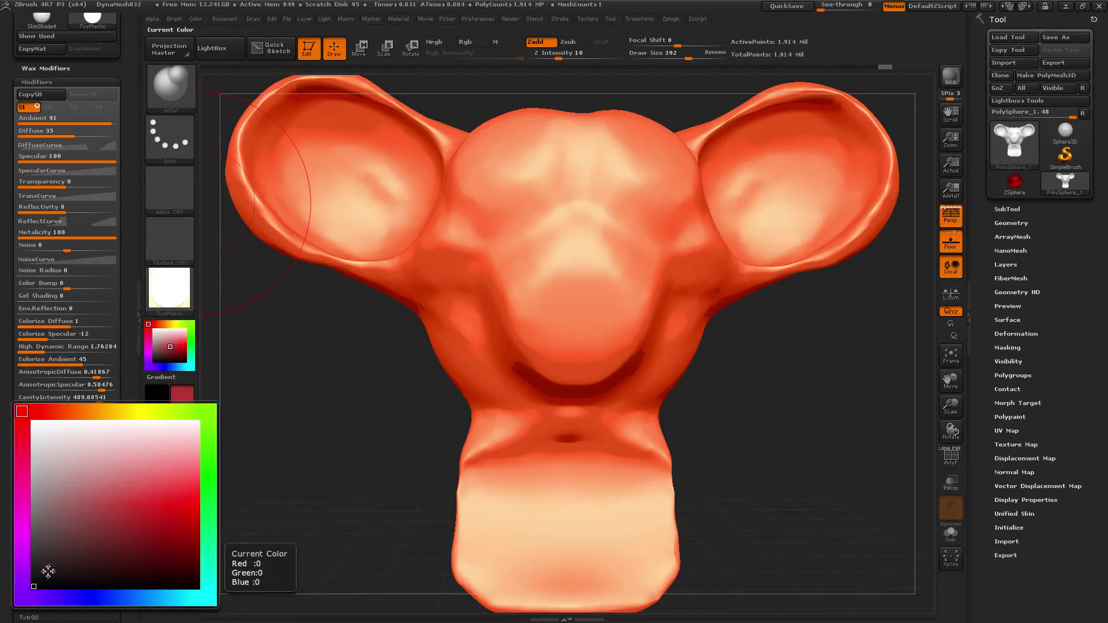
left_click(22, 558)
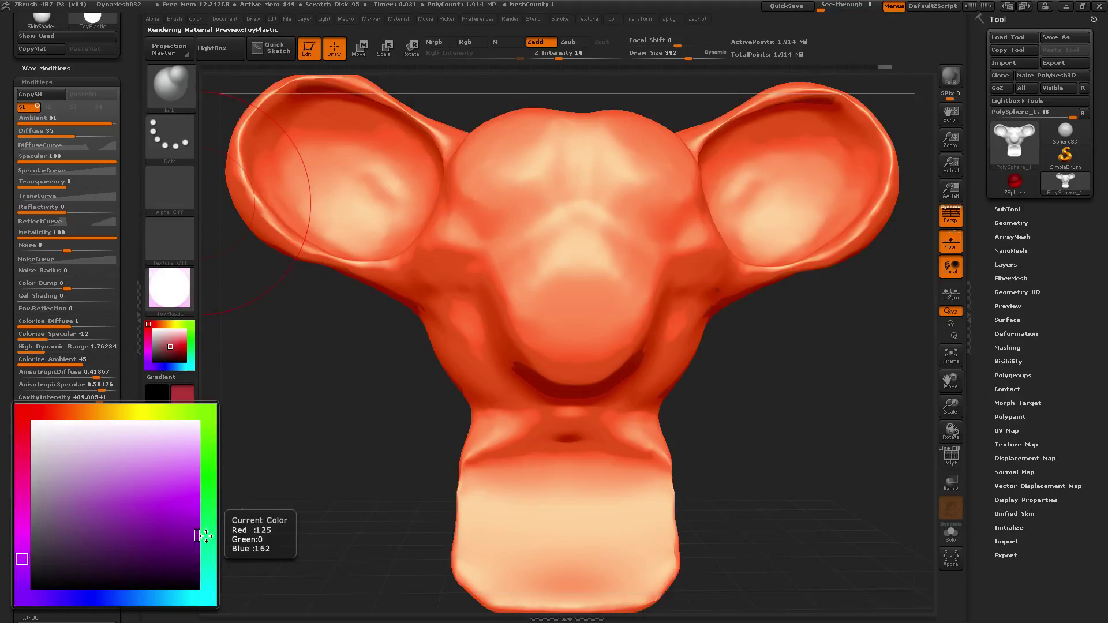
Render the big-eared head with Best Preview Render to check the material's shading and shadows.
left_click(951, 77)
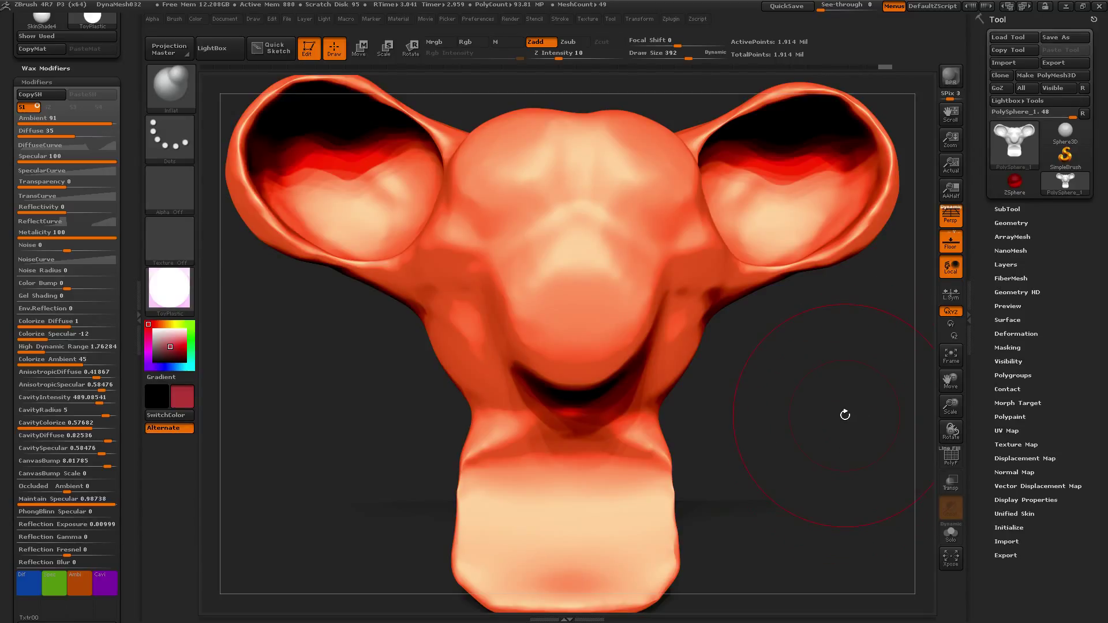
mouse_move(845, 425)
right_mouse_down("ctrl")
mouse_move(761, 369)
mouse_move(700, 356)
right_mouse_up("ctrl")
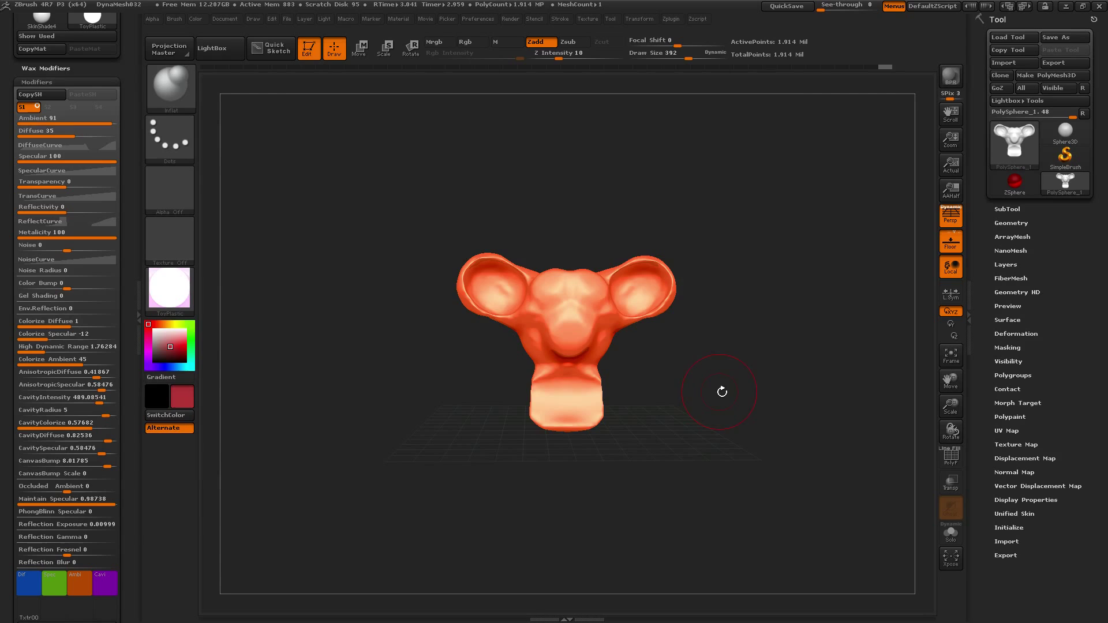
mouse_move(722, 391)
right_mouse_down("ctrl")
mouse_move(753, 438)
mouse_move(621, 456)
mouse_move(753, 438)
mouse_move(748, 415)
right_mouse_up("ctrl")
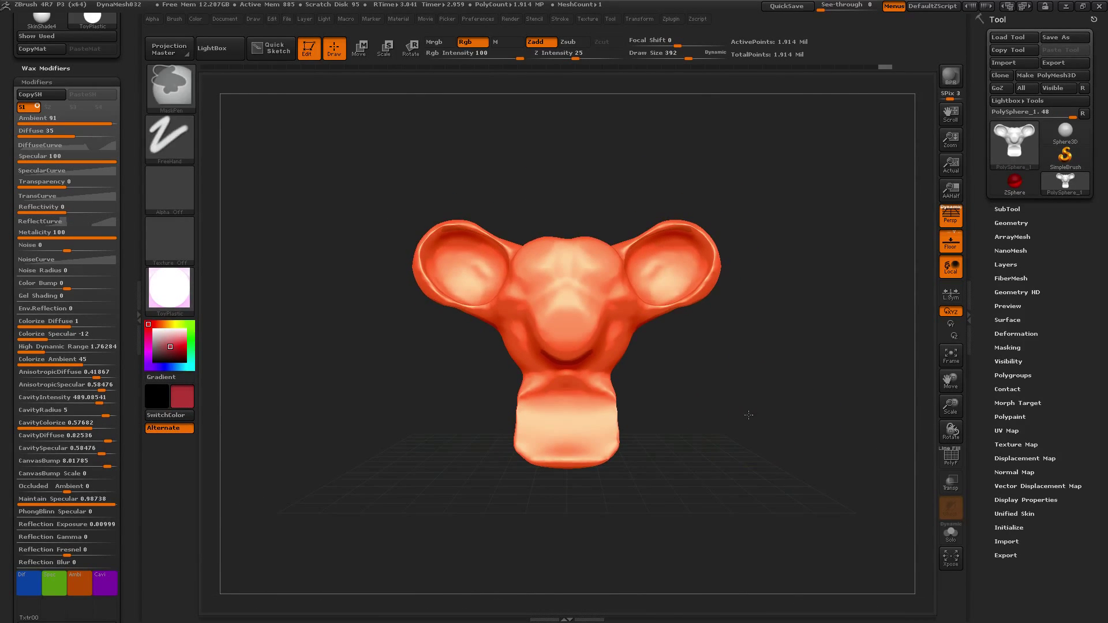
Turn on Array Mesh for the head with 59 repeats and a Y offset amount of about 1.18.
left_click(1011, 237)
left_click(1013, 275)
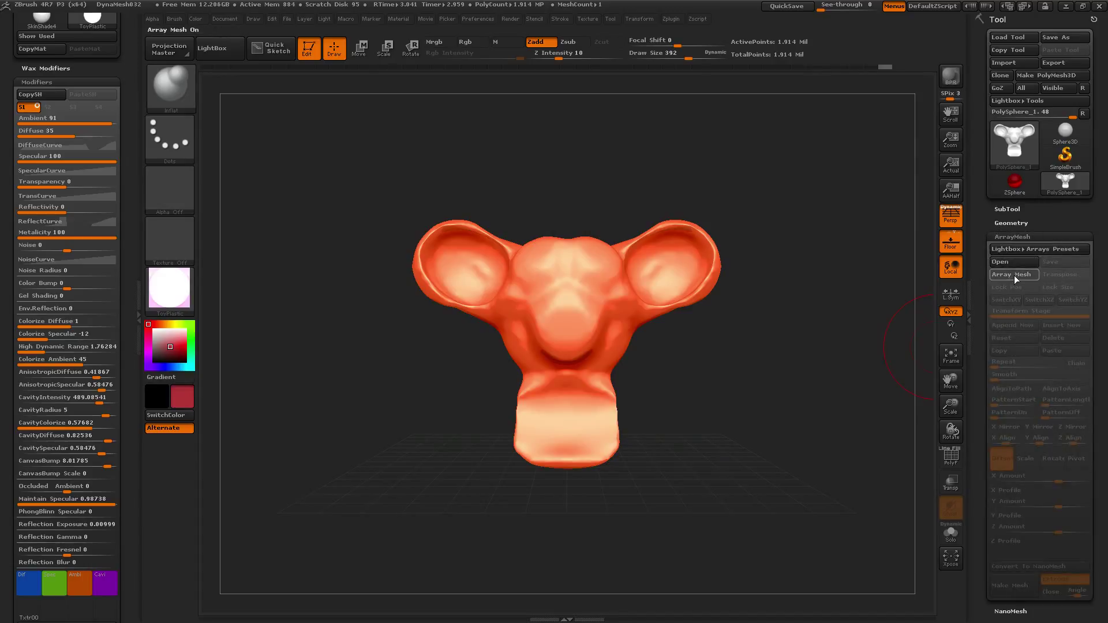
left_click(1013, 275)
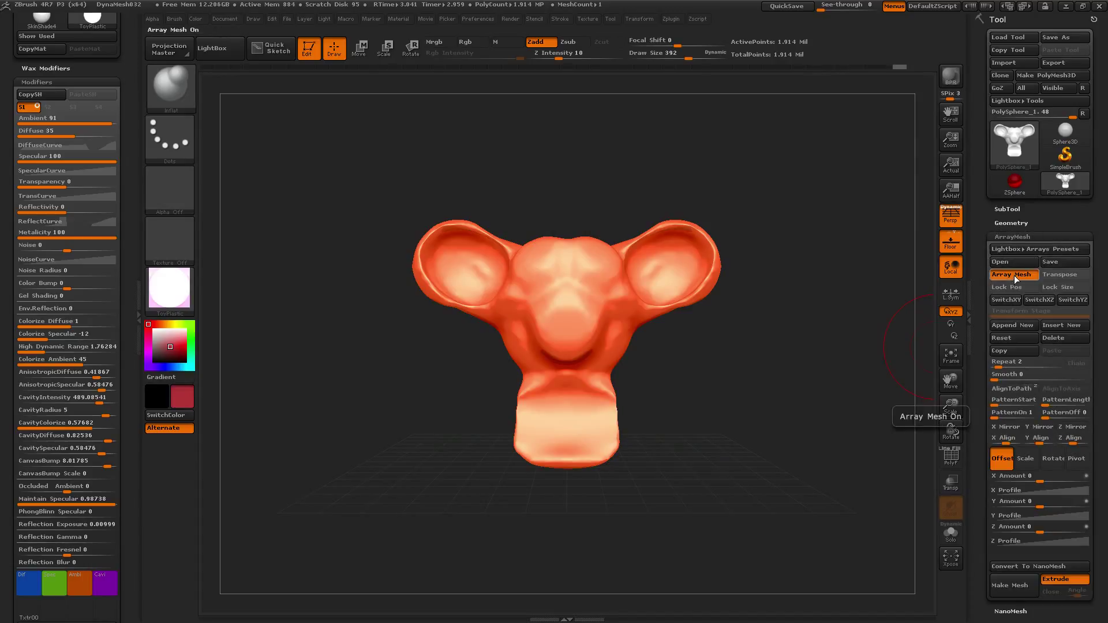
left_click(1026, 362)
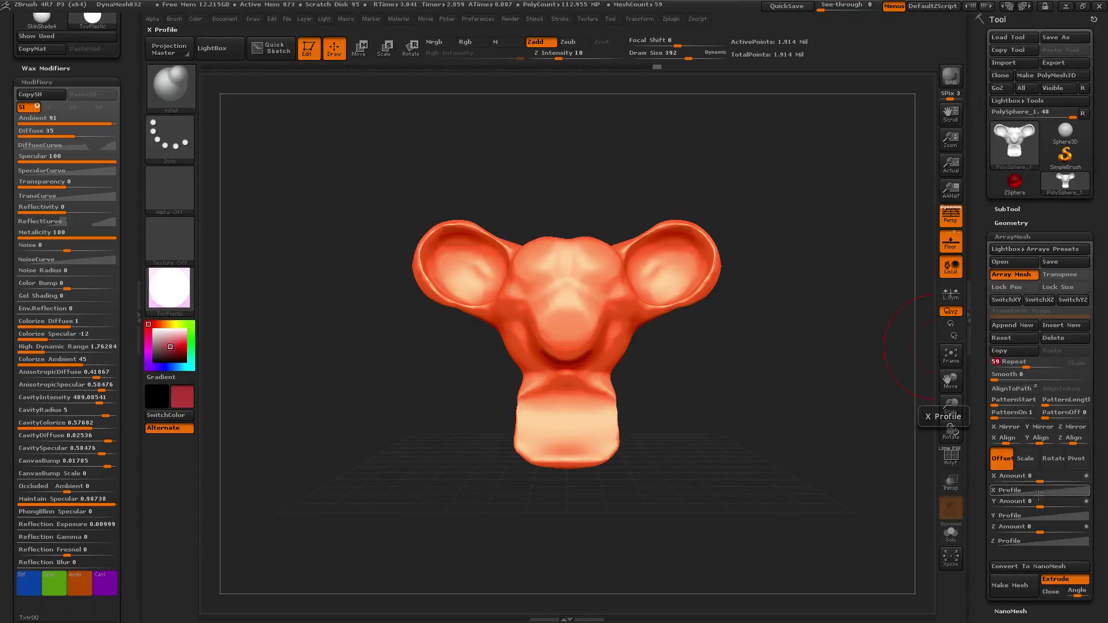
left_click_drag(1037, 506, 1058, 504)
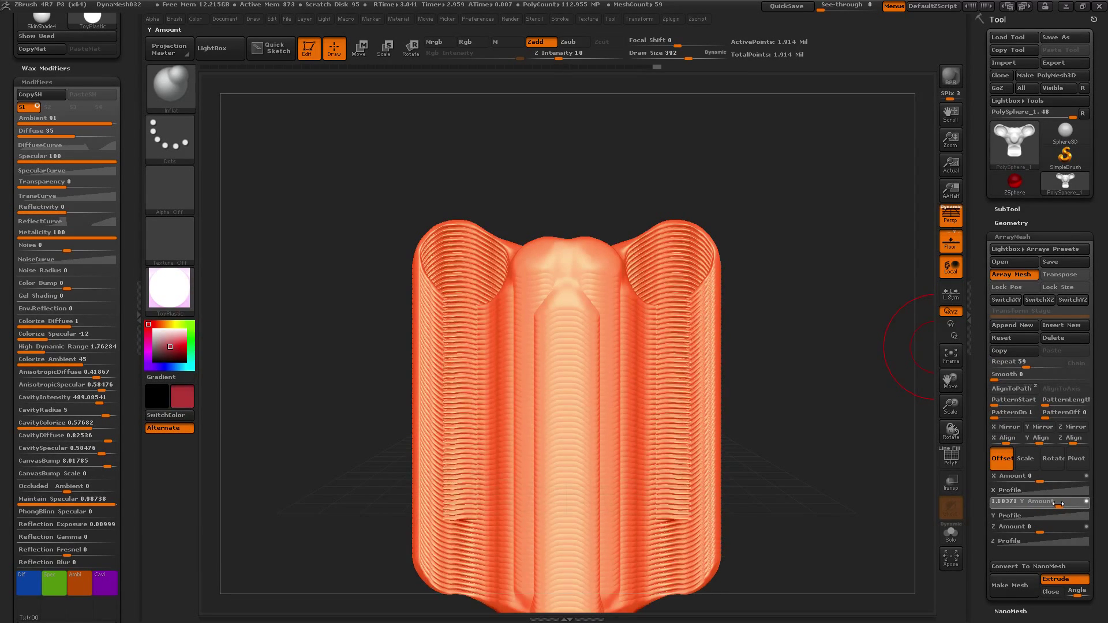
left_click(1057, 504)
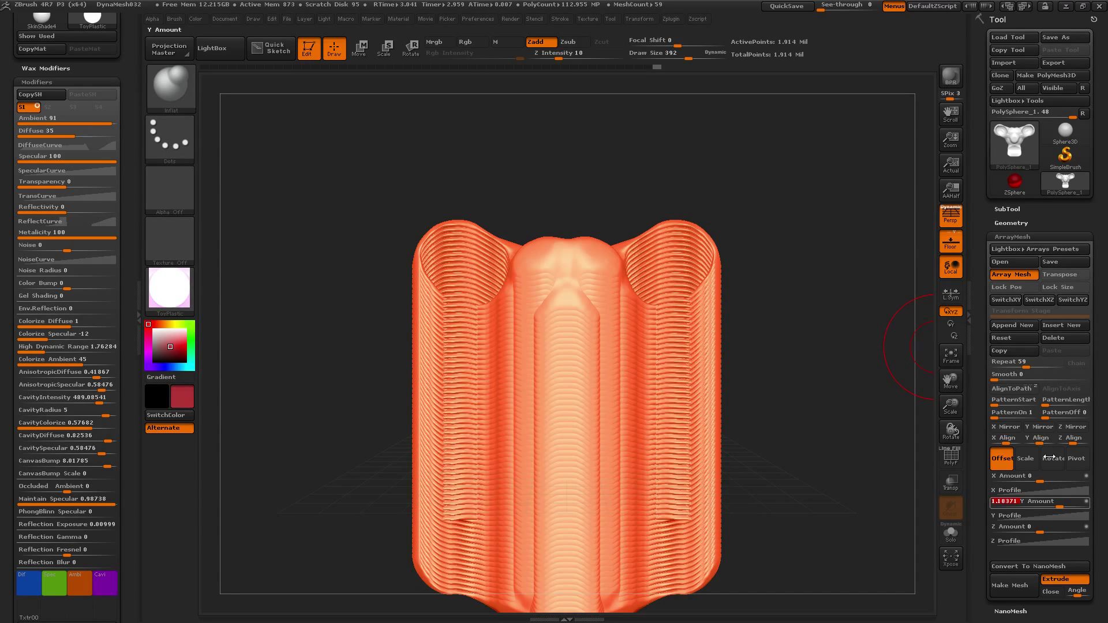
Set the array mesh's Y rotation amount to 1209 so the copies twist around the column.
left_click(1050, 458)
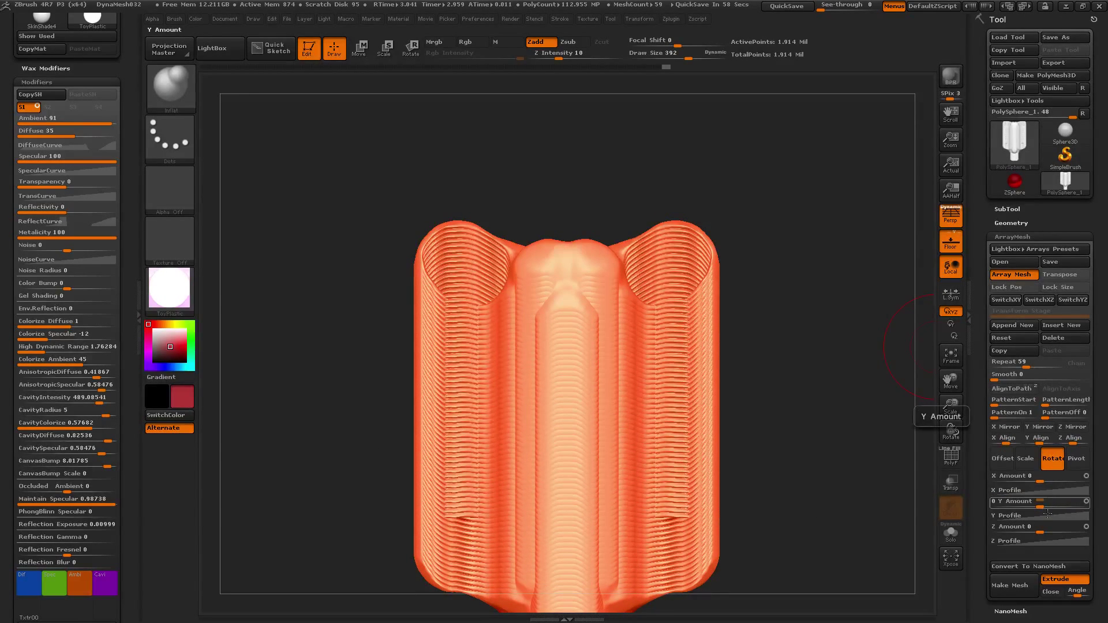
mouse_move(1053, 506)
left_mouse_down()
mouse_move(1081, 507)
mouse_move(1071, 507)
left_mouse_up()
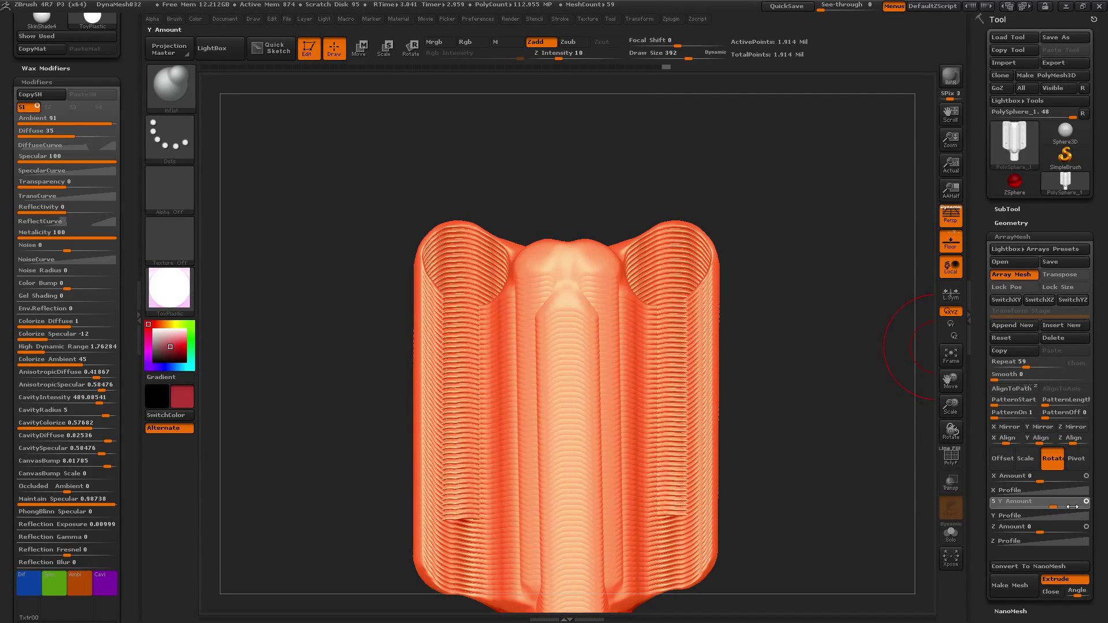
left_click(1072, 506)
type("1209")
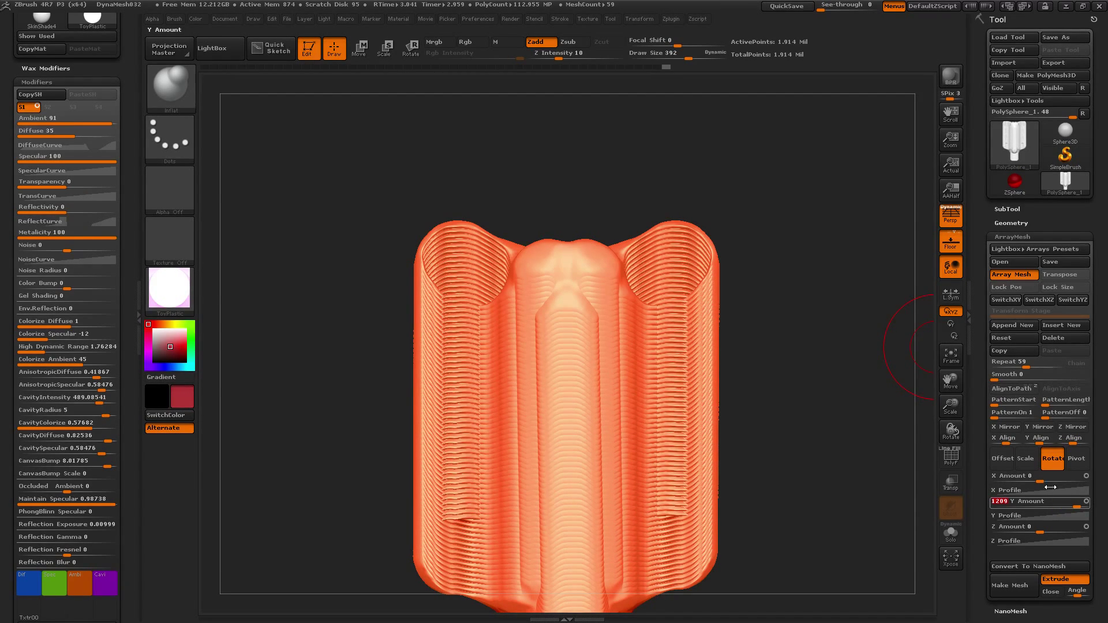
key("Return")
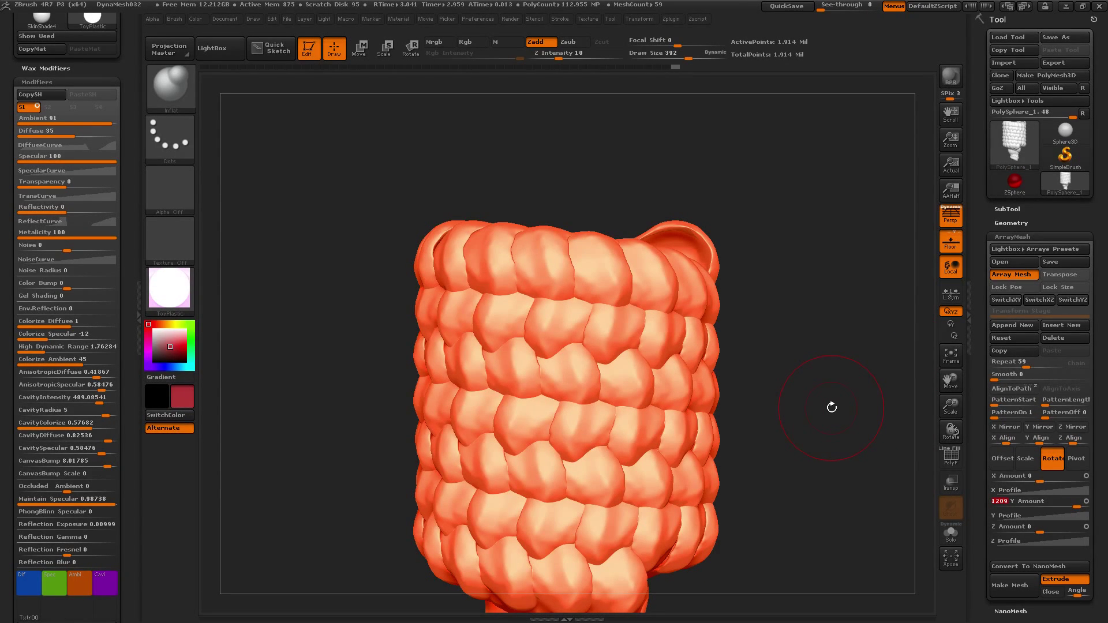
Render the whole twisted array with Best Preview Render and create a MatCap texture from the ToyPlastic material.
key("f")
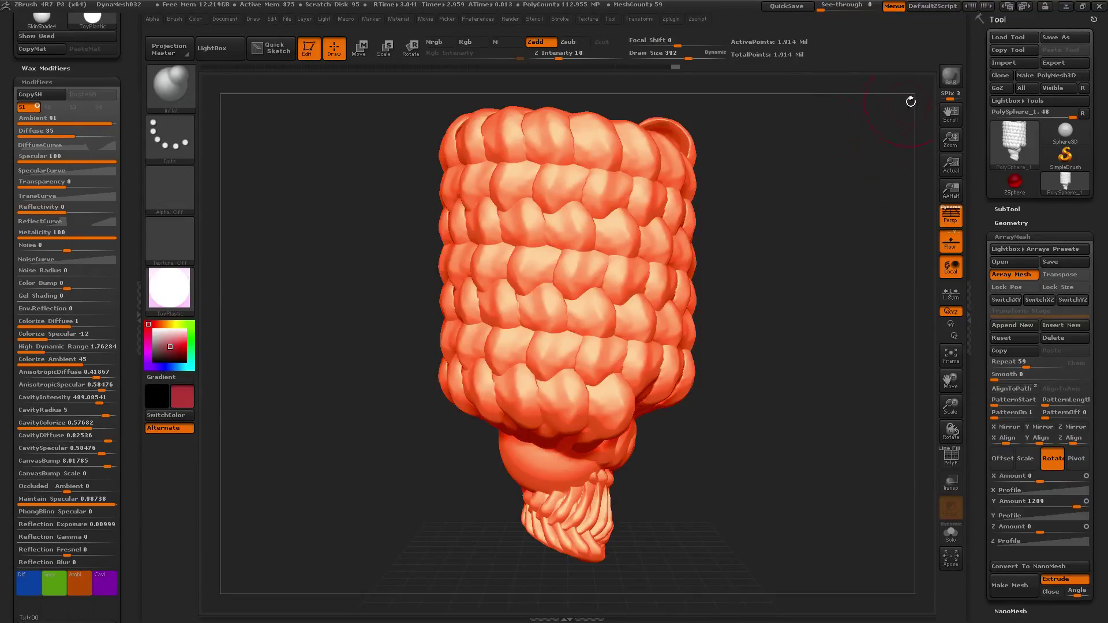
left_click(951, 77)
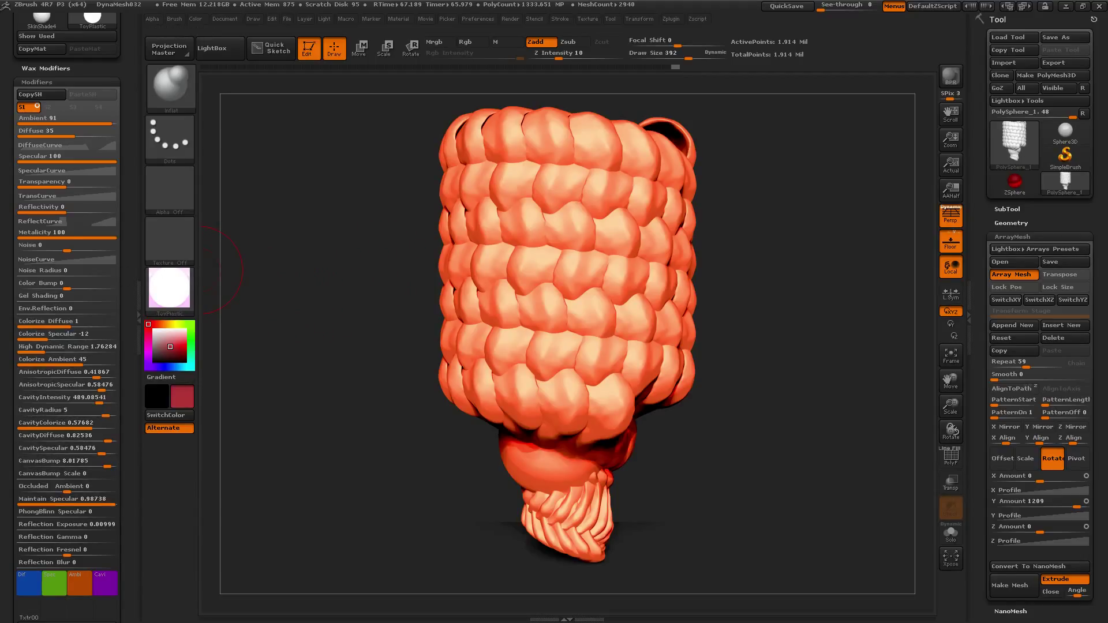
scroll(40, 418, "down", 5)
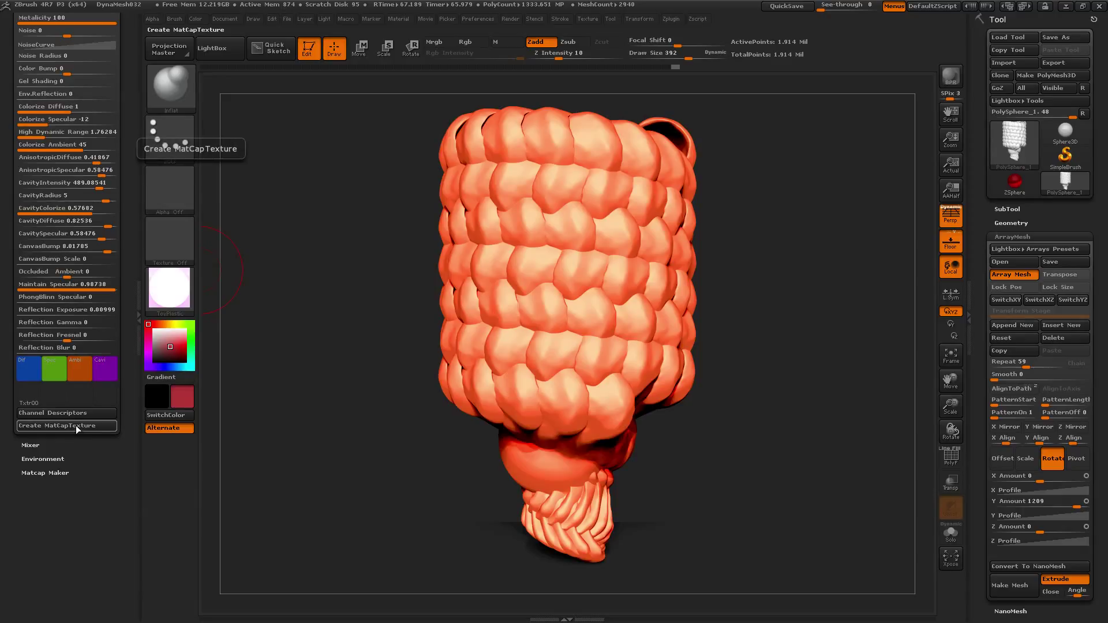
left_click(78, 427)
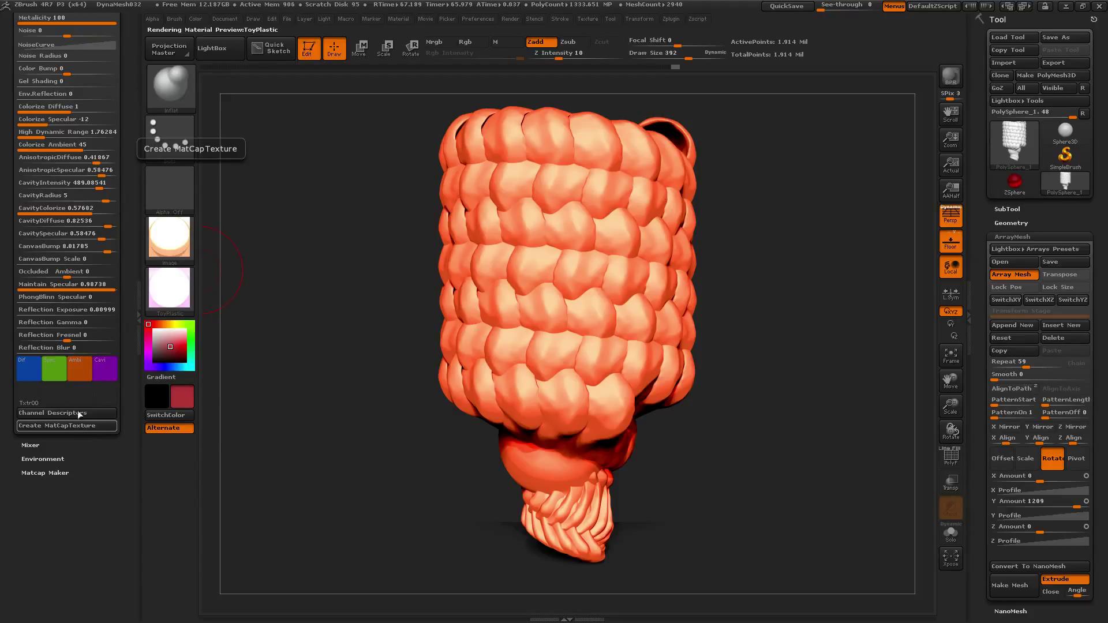
Save the customised ToyPlastic material to the ZMaterials folder as Orang_Ice_Cream_Cone.
left_click_drag(8, 244, 14, 384)
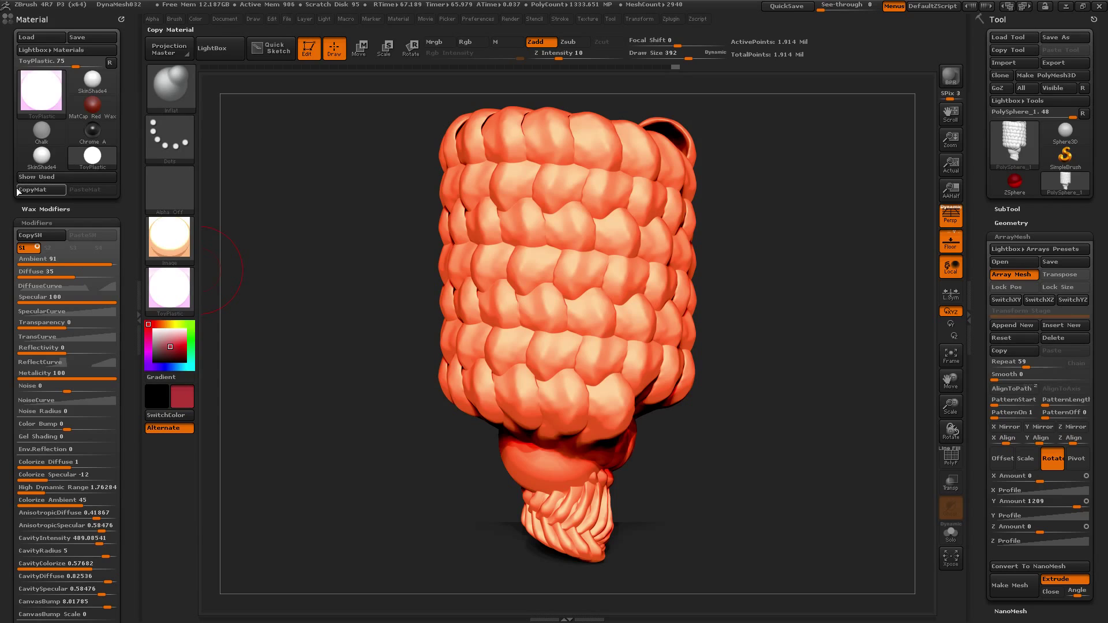
left_click(103, 36)
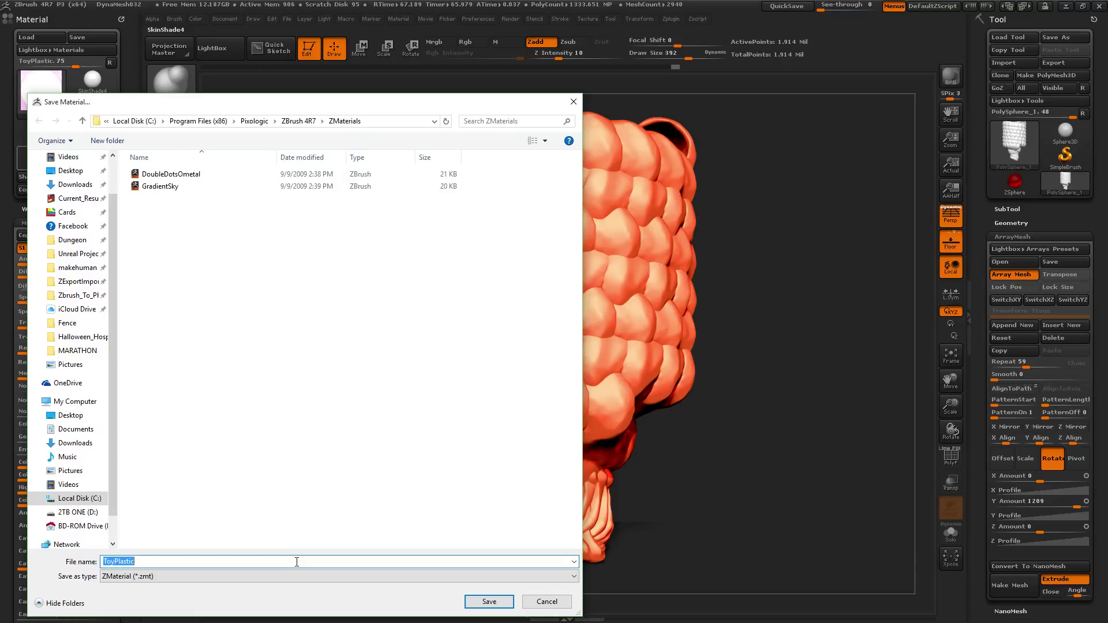
type("Orang_Ice_Cream_Cone")
left_click(470, 601)
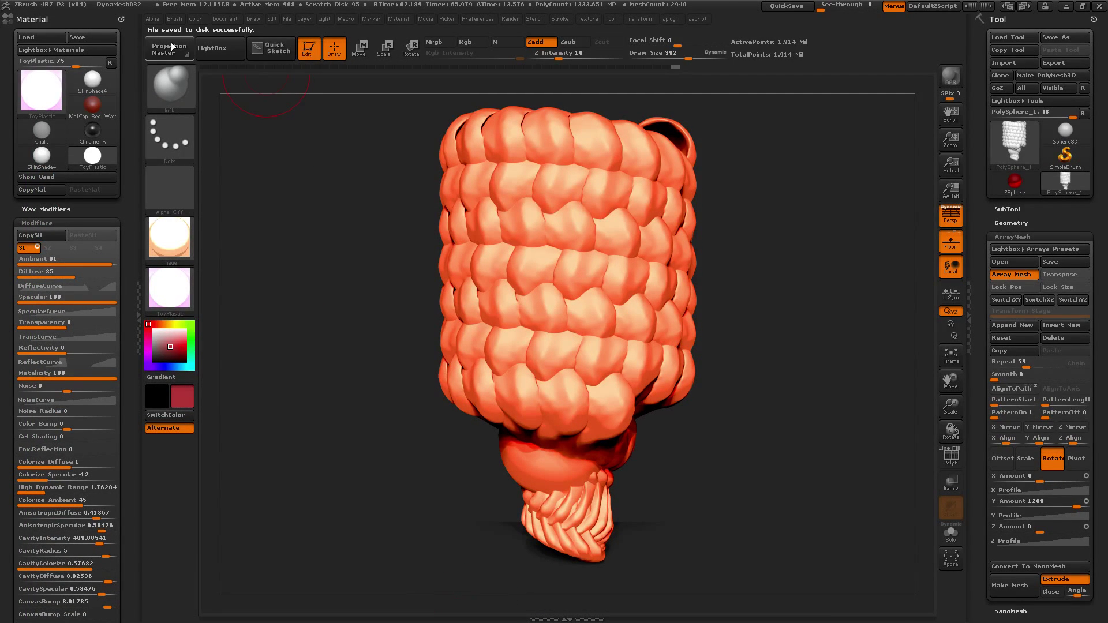
Open the DynaMesh032.ZPR project from LightBox without saving the current project.
left_click(225, 54)
double_click(538, 120)
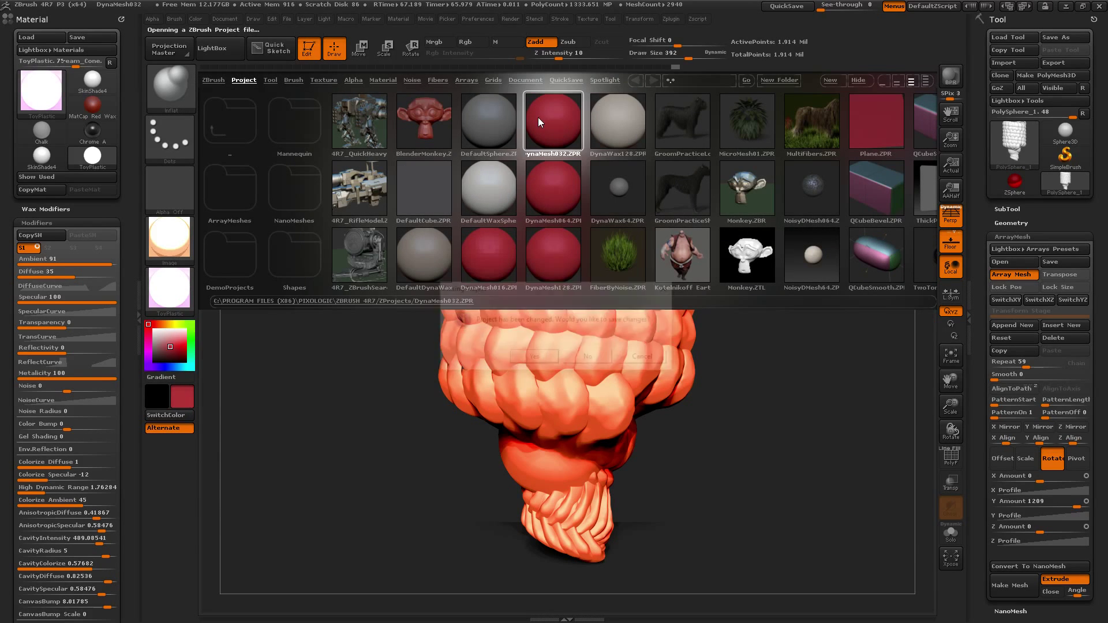
left_click(575, 358)
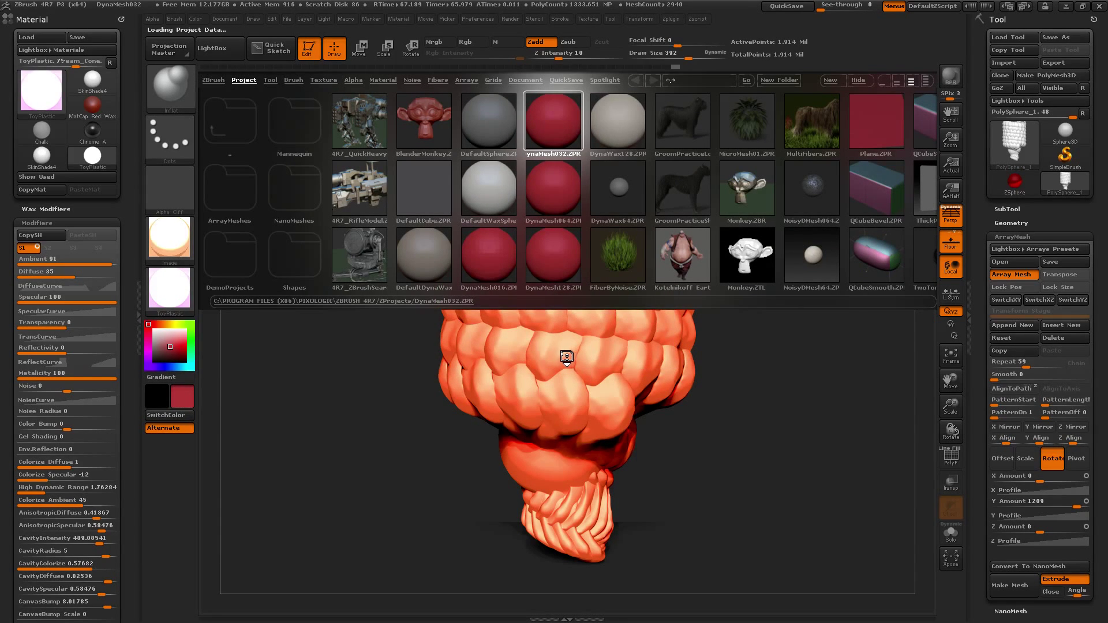
Assign the bgs_travertine material to the sphere and load the saved Orang_Ice_Cream_Cone material file in its place.
left_click(184, 296)
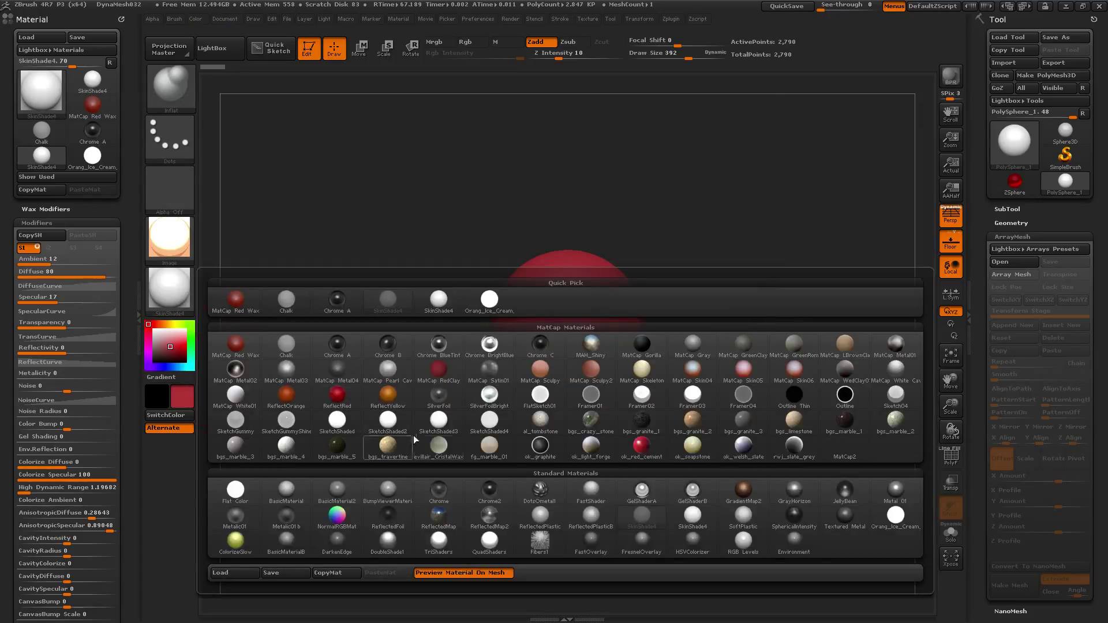
left_click(385, 444)
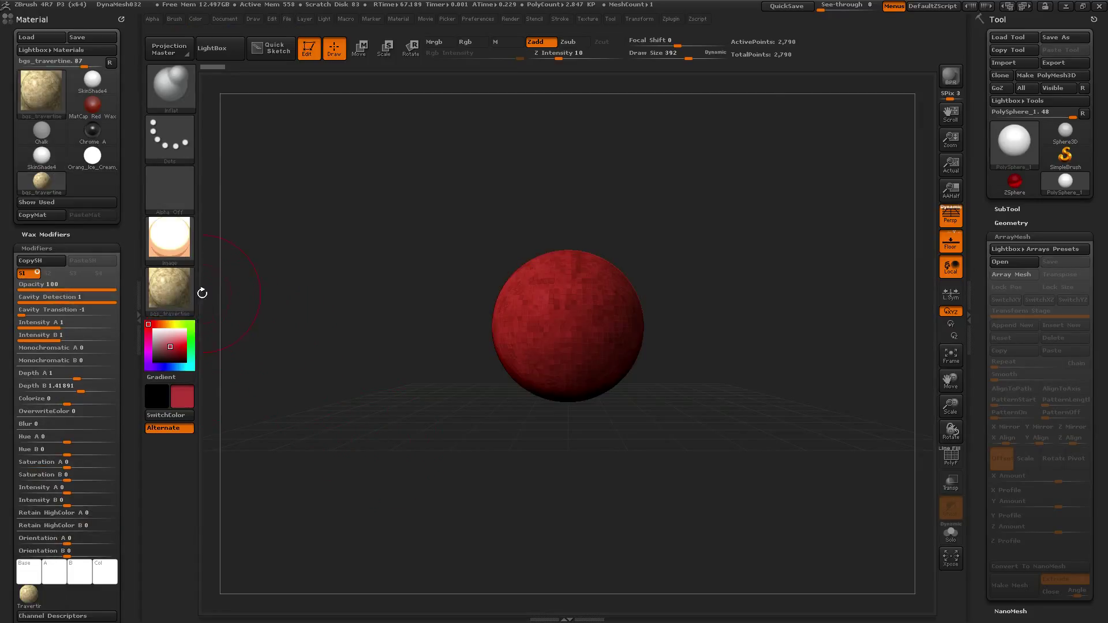
mouse_move(177, 238)
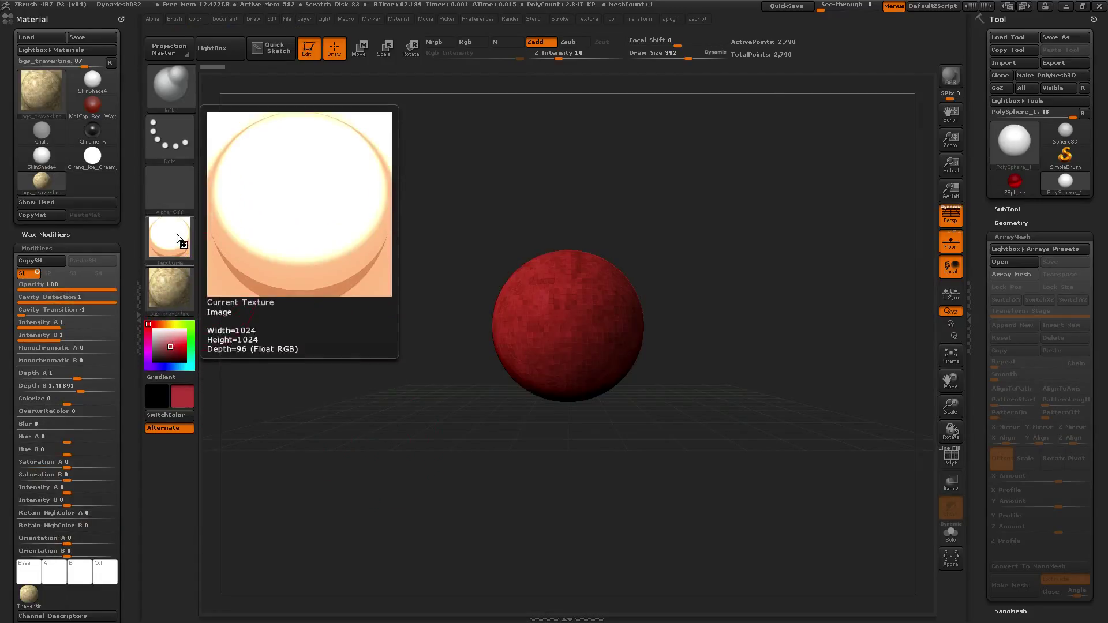
left_click(163, 292)
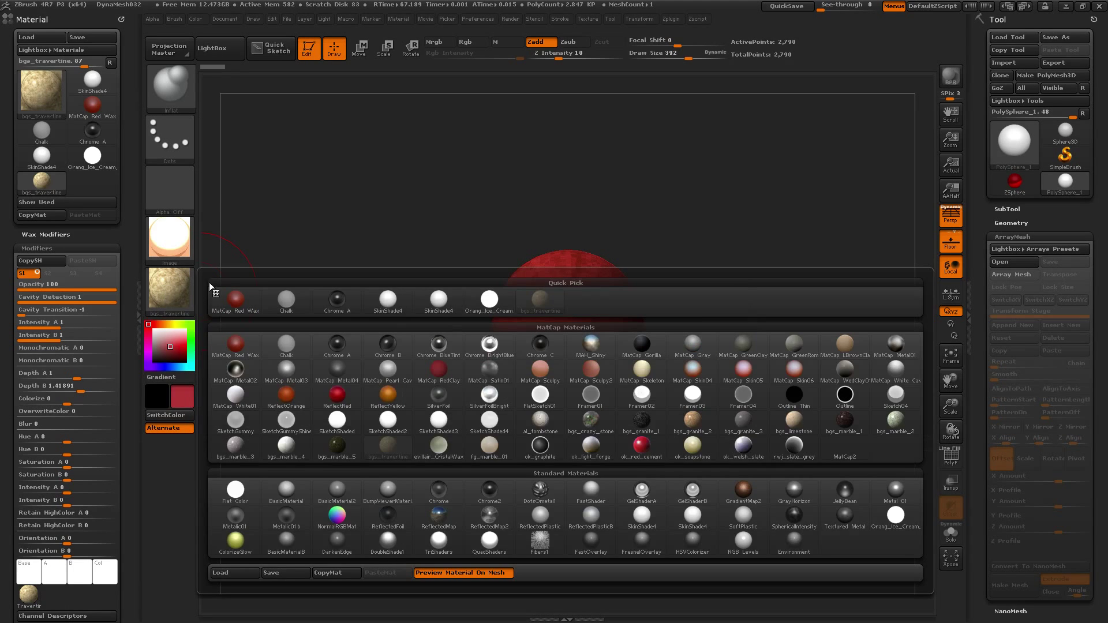
left_click(222, 573)
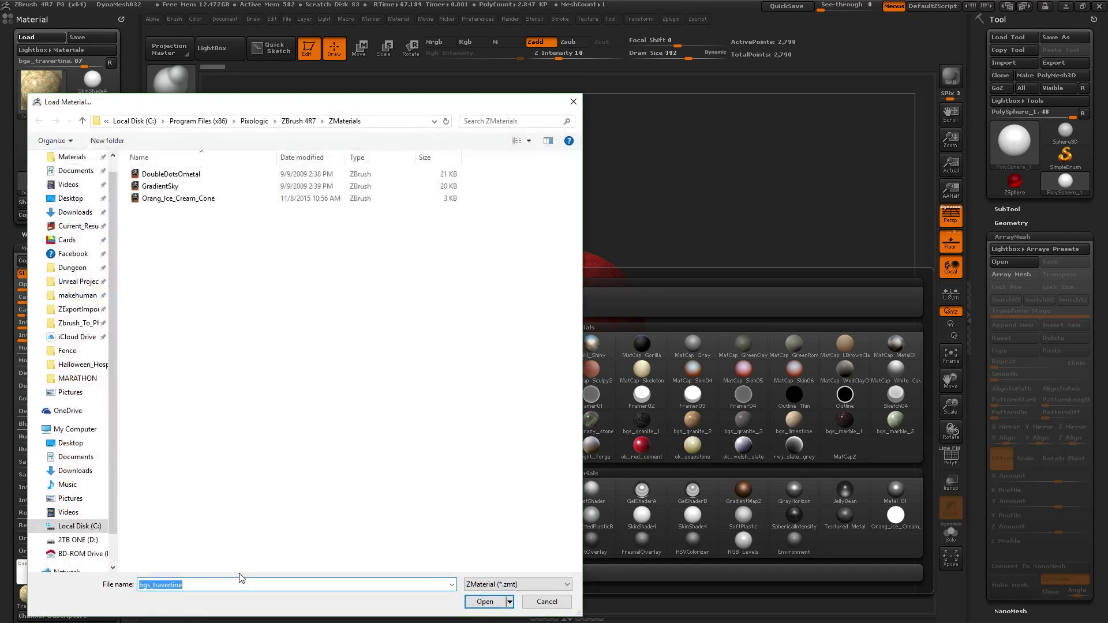
left_click(195, 199)
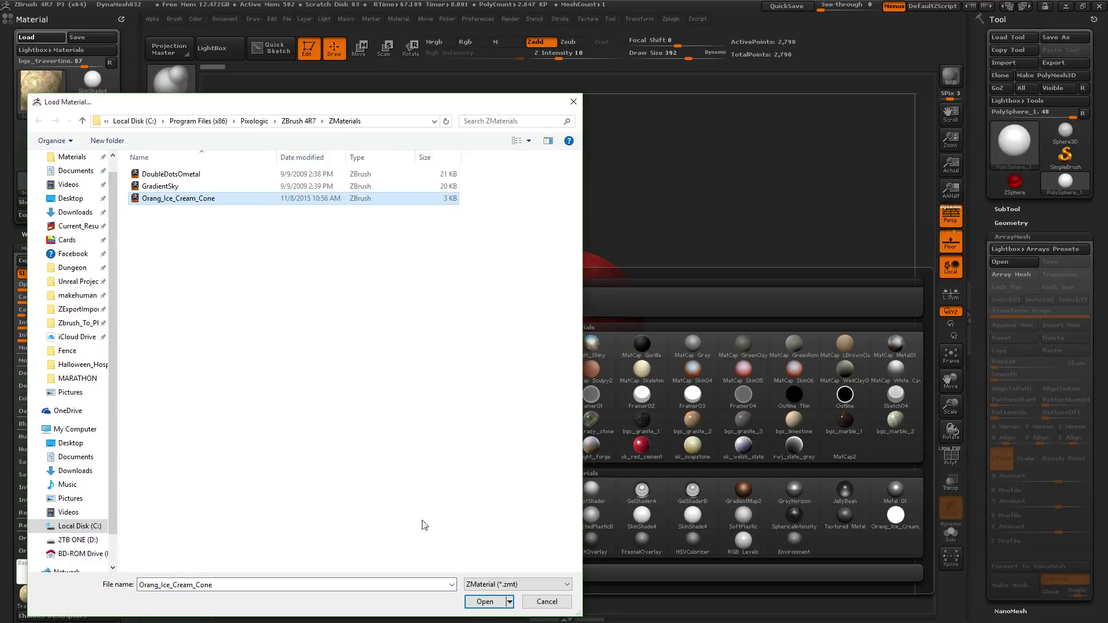
left_click(484, 586)
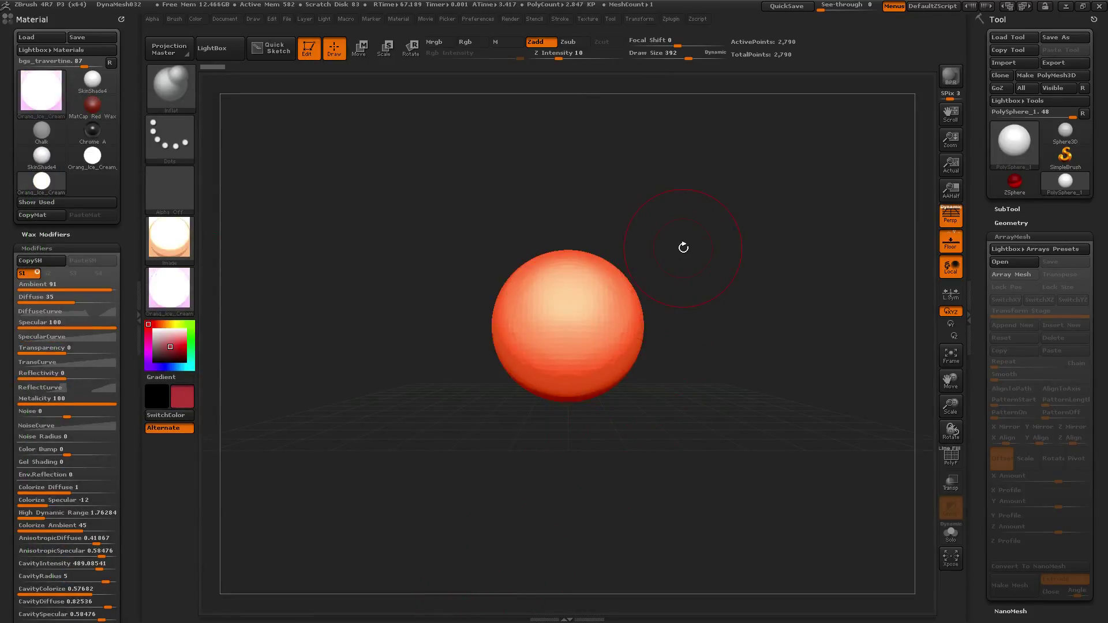
Subdivide the sphere repeatedly up to about 46 million polygons and frame it in the canvas.
key("ctrl")
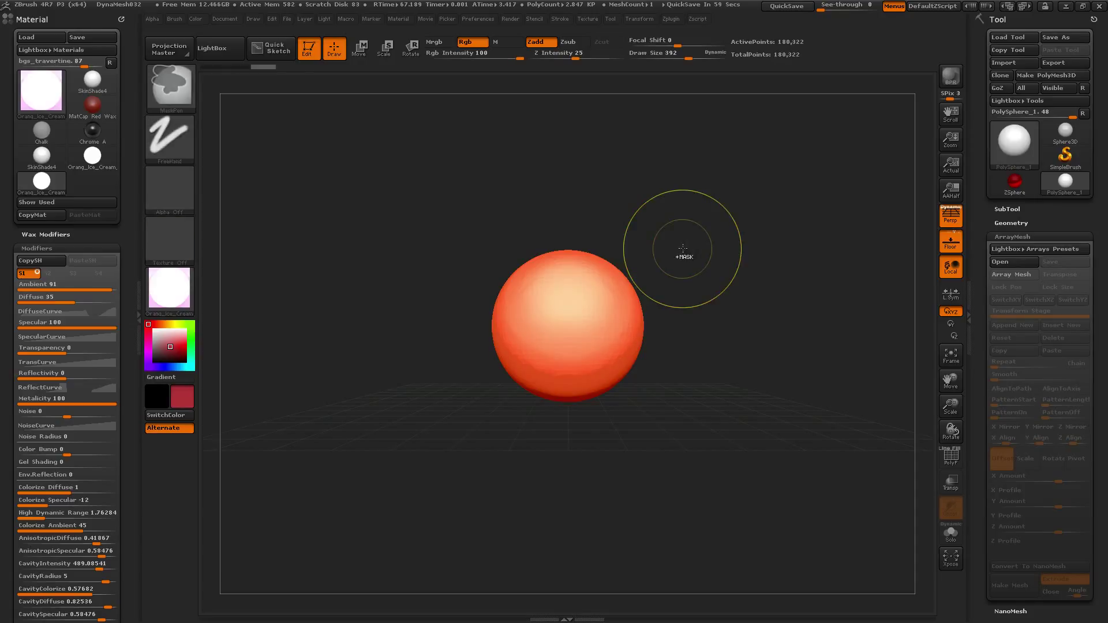
key("ctrl+d")
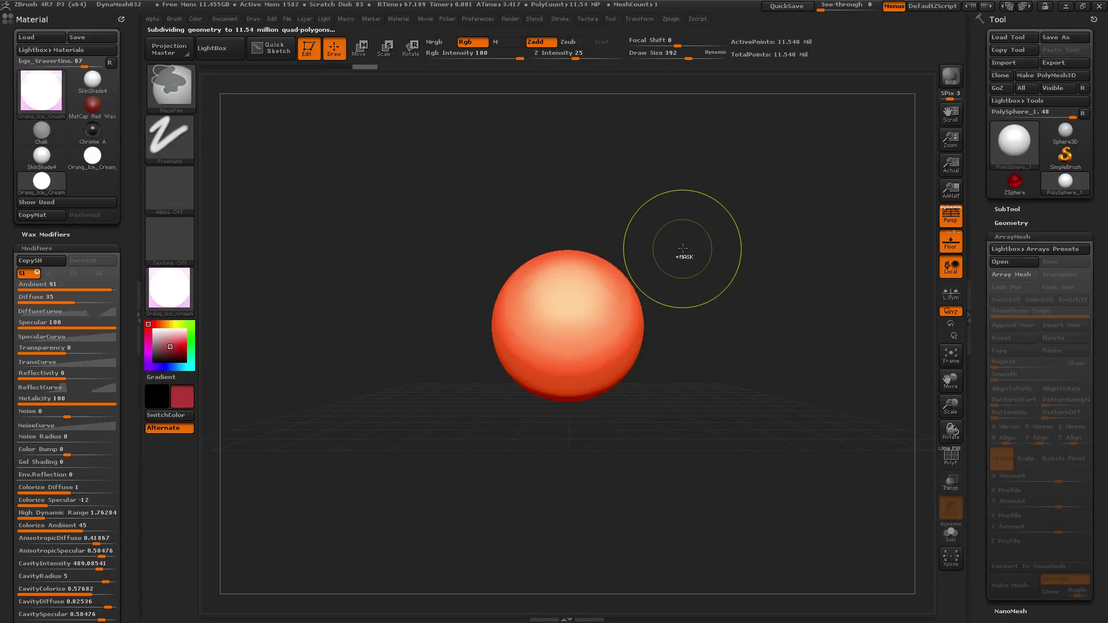
key("ctrl+d")
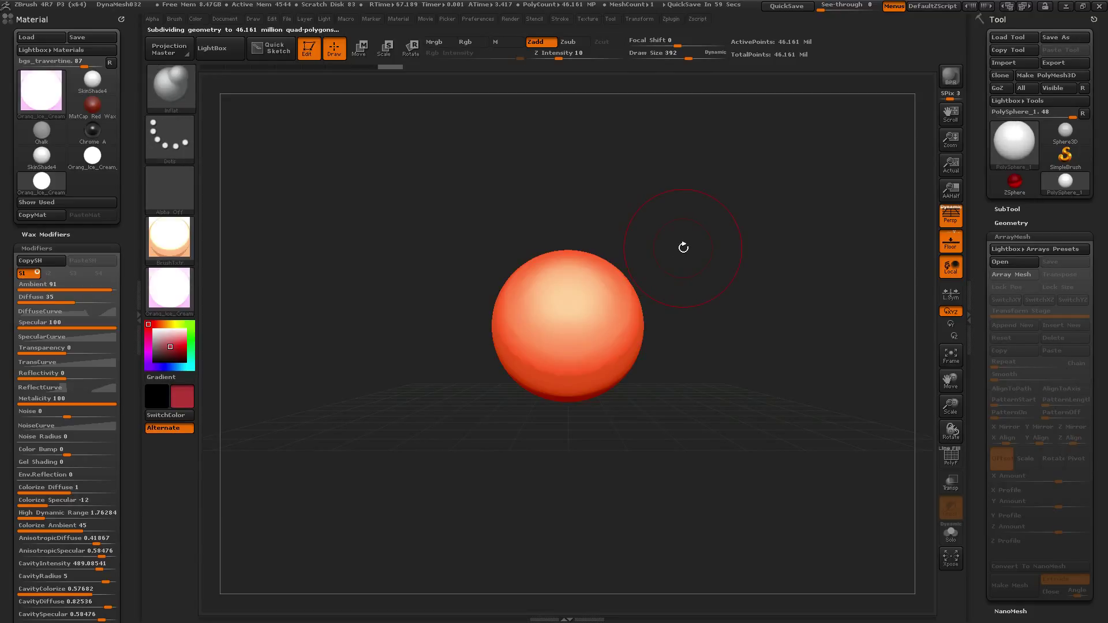
key("f")
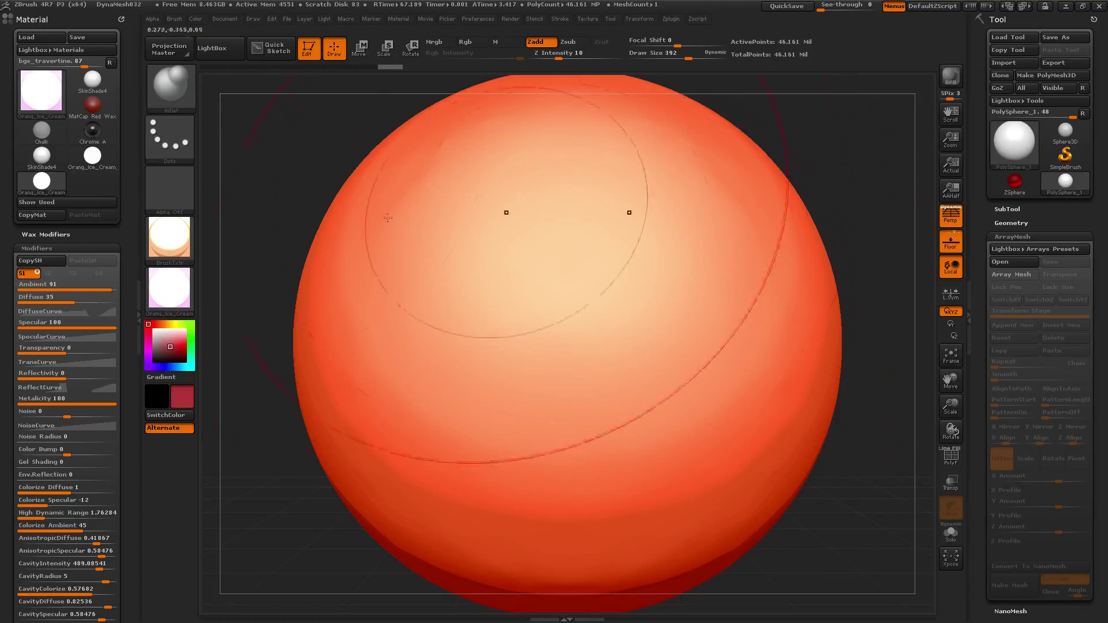
Hide the tray holding the Material palette and open the material library to examine the available materials.
left_click(139, 326)
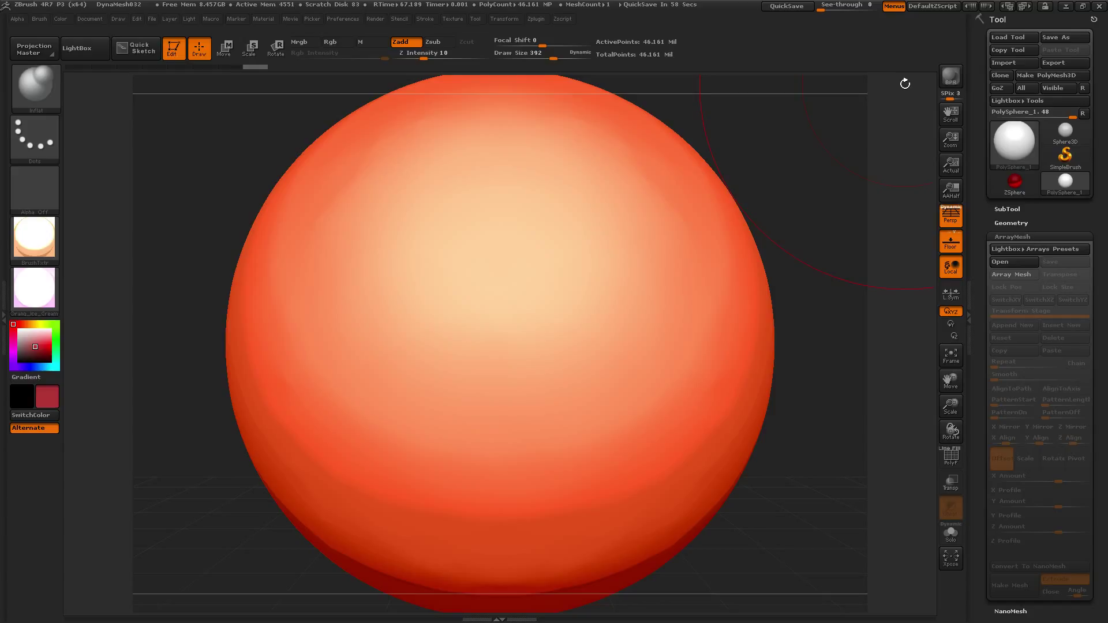
mouse_move(909, 68)
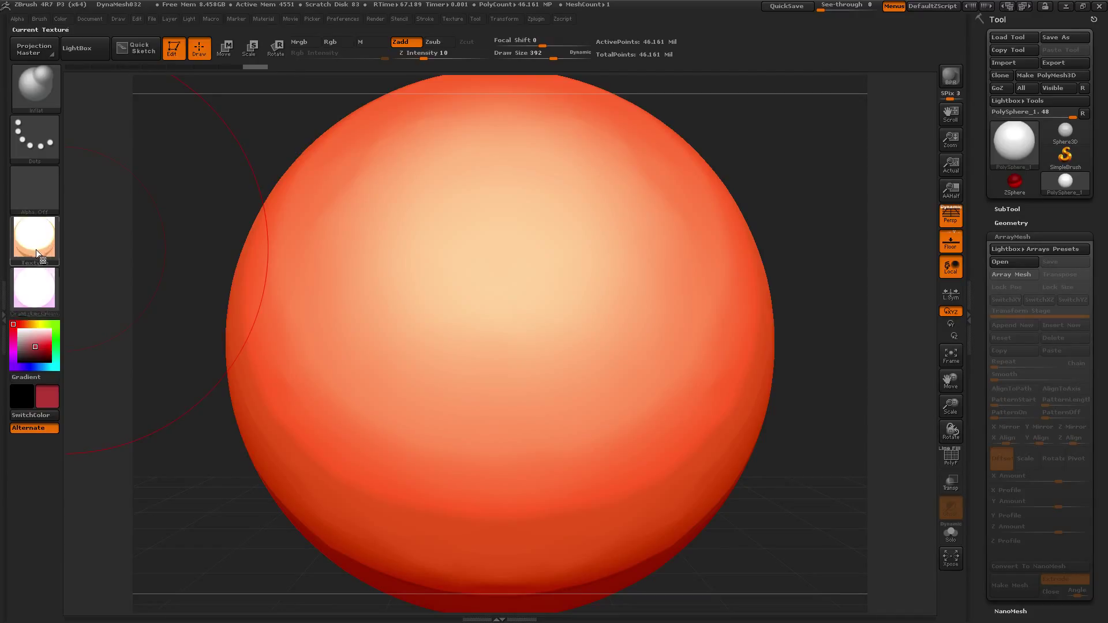
left_click(38, 298)
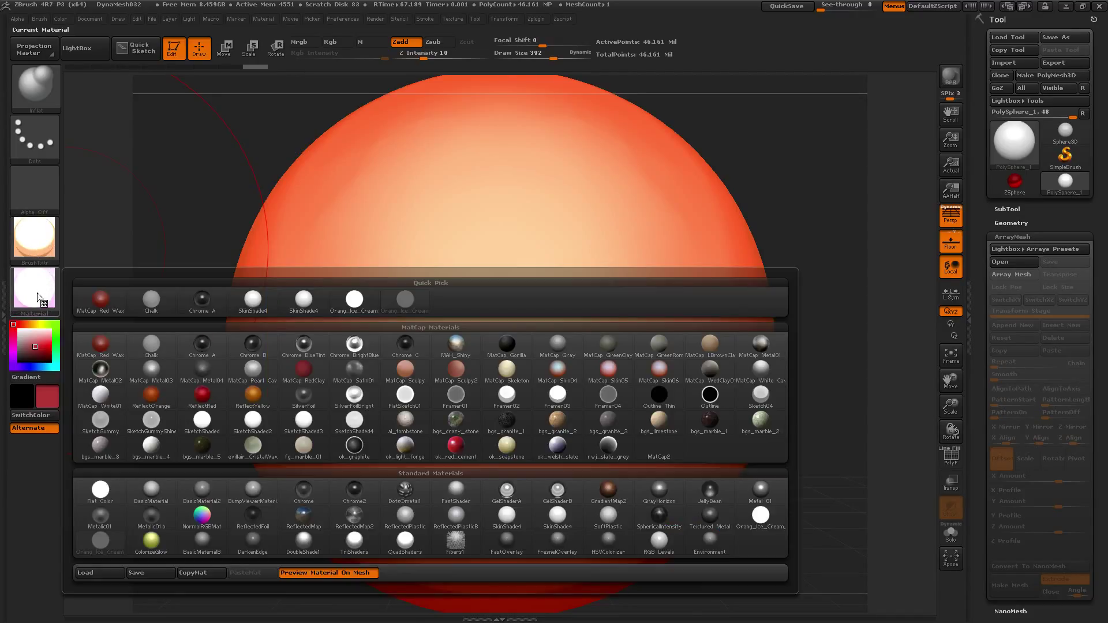
Look at the file options for the saved Orang_Ice_Cream_Cone material in the ZMaterials folder without loading it.
left_click(96, 574)
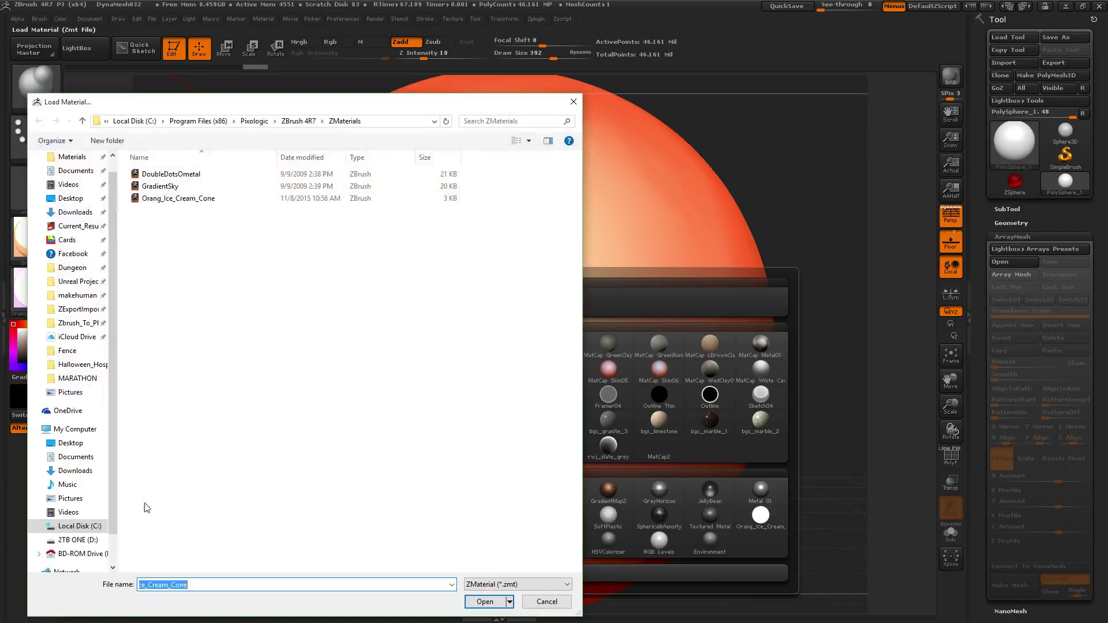
left_click(167, 198)
right_click(168, 199)
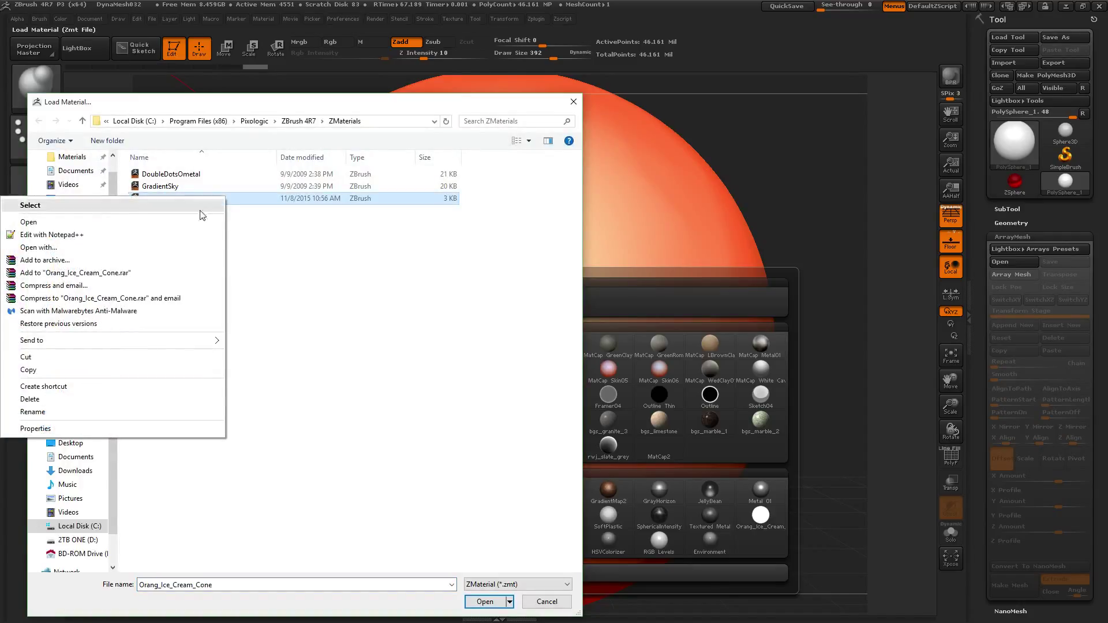
left_click(319, 362)
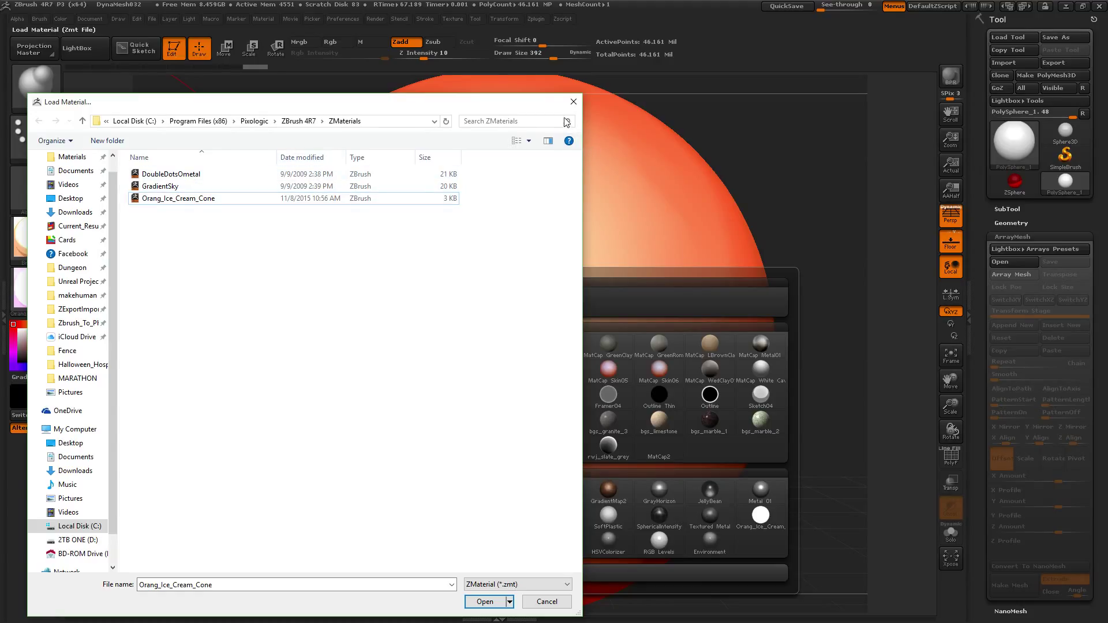
left_click(571, 102)
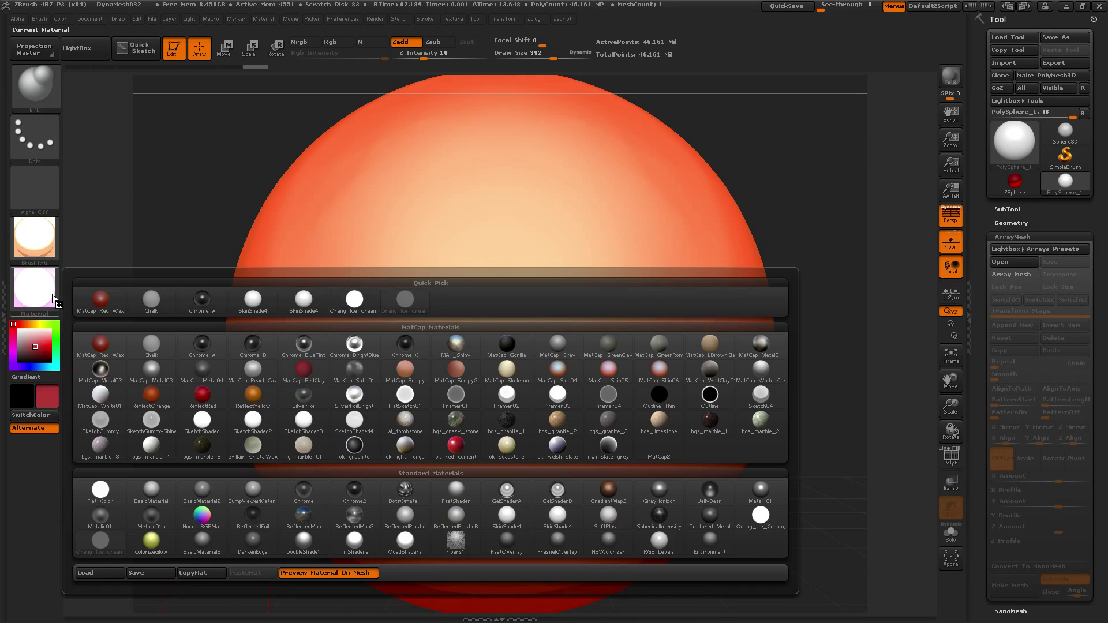
Browse the material files available for loading in the ZMaterials folder once more, without opening any.
left_click(52, 292)
left_click(89, 572)
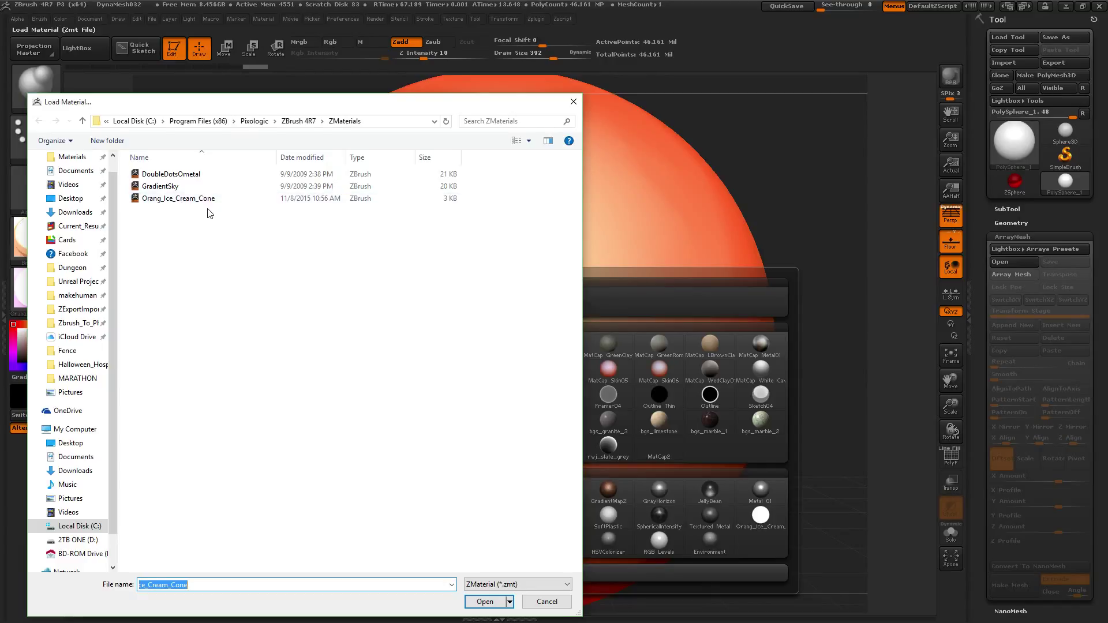
left_click(547, 601)
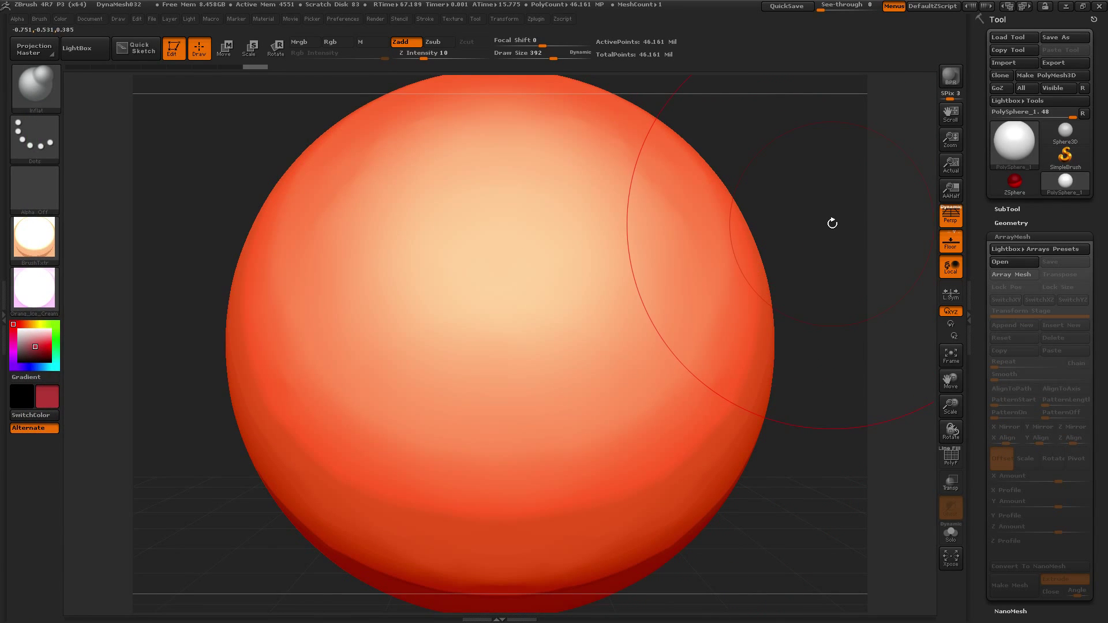